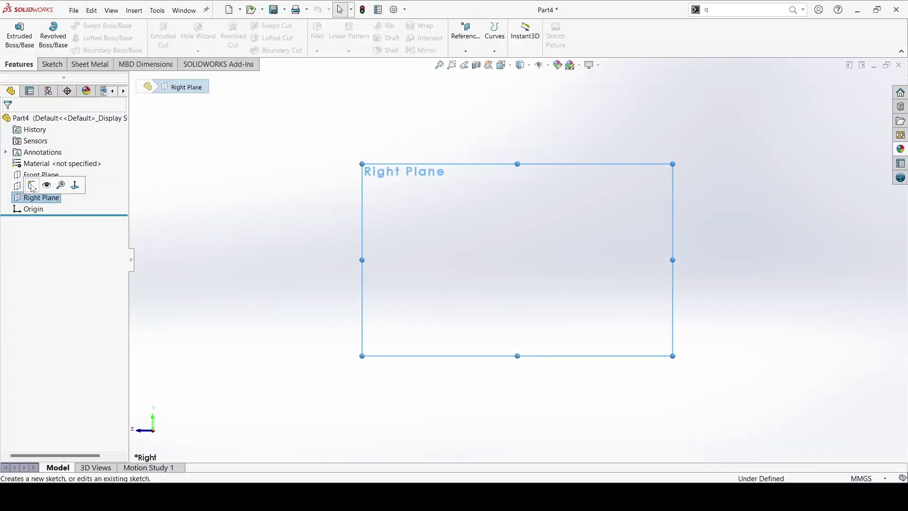
Open a new sketch on the Right Plane of Part4.
left_click(74, 185)
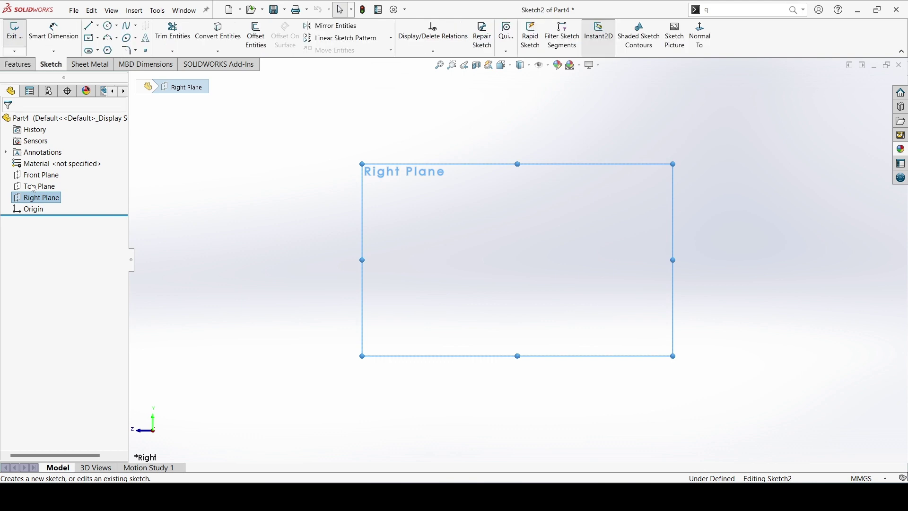
Draw a stepped three-line path from the origin: across, down, then across.
left_click(91, 27)
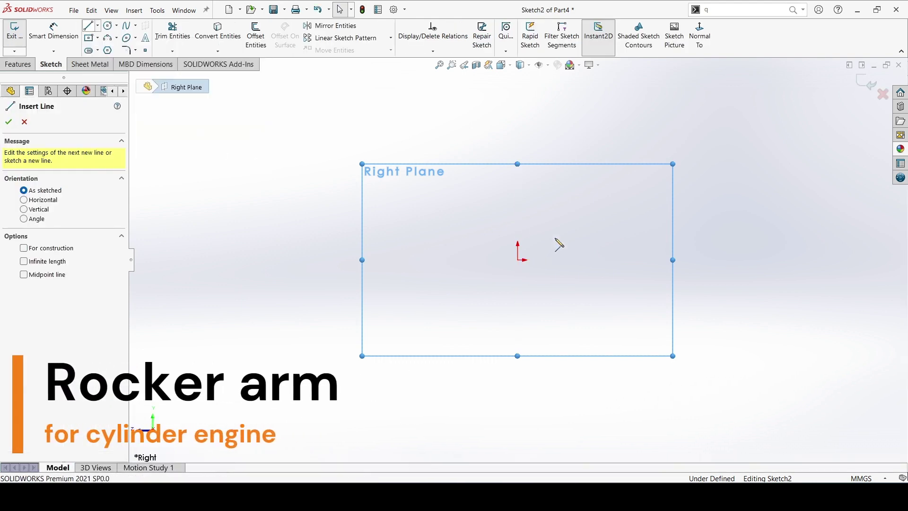
left_click(518, 259)
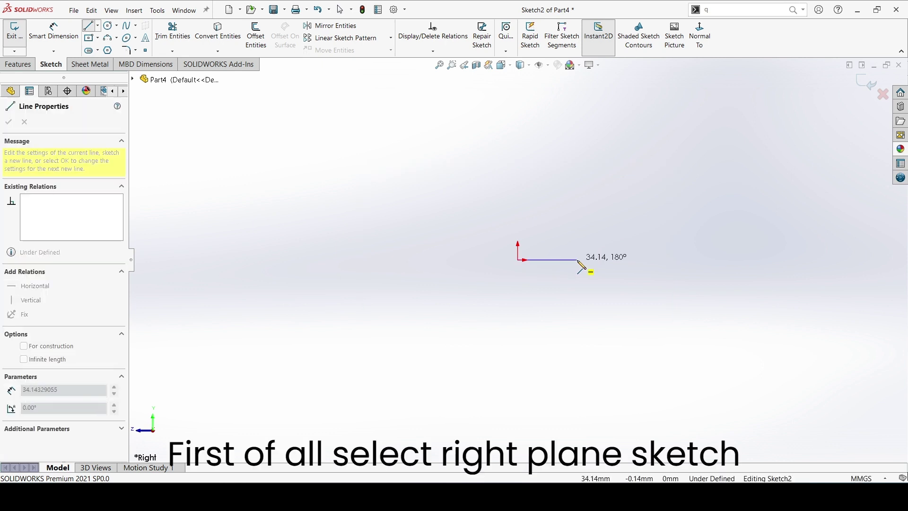
left_click(577, 260)
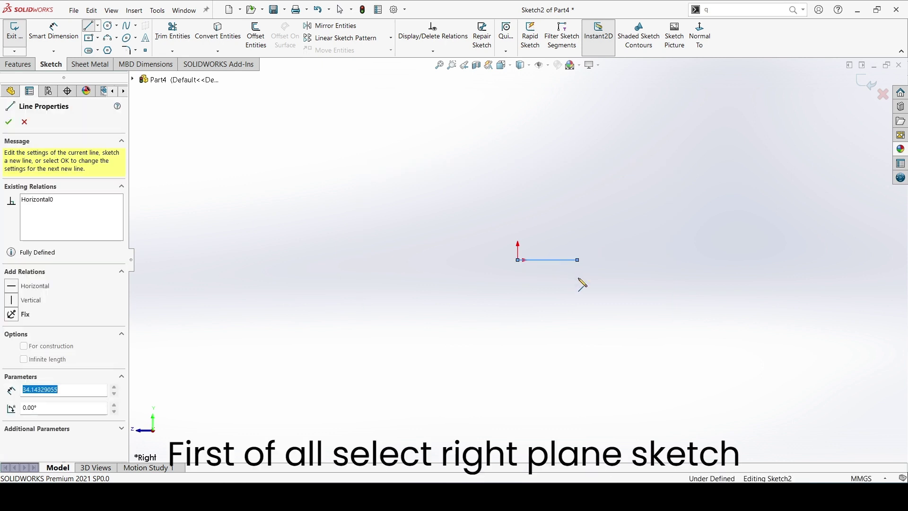
left_click(577, 312)
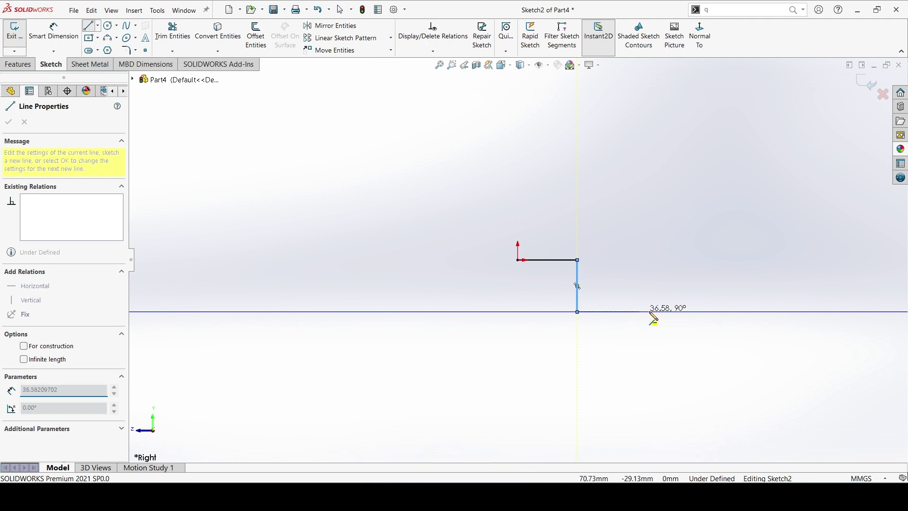
left_click(665, 312)
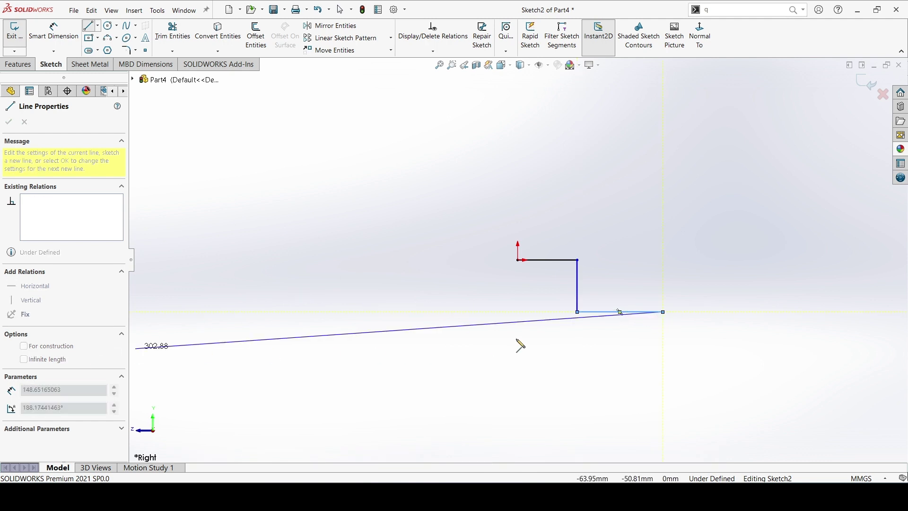
End the line chain and convert all three lines to construction geometry.
right_click(528, 336)
left_click(553, 345)
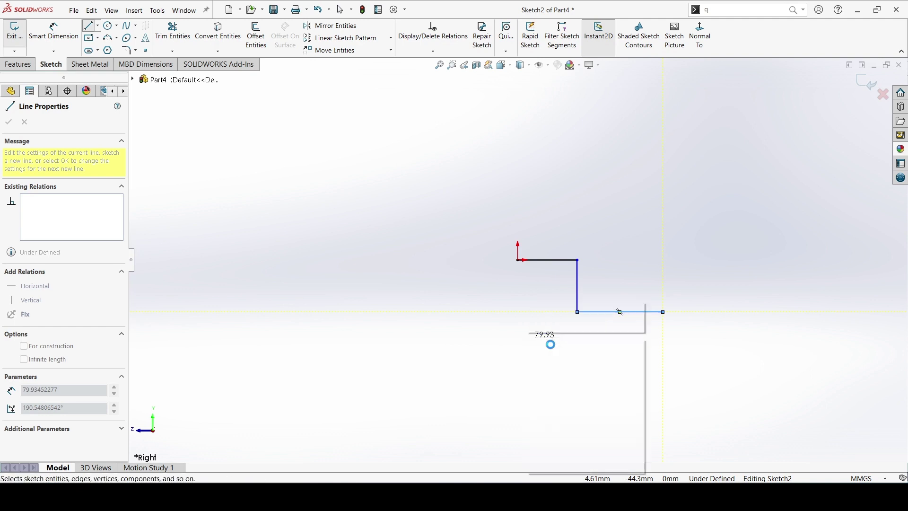
left_click_drag(494, 222, 696, 333)
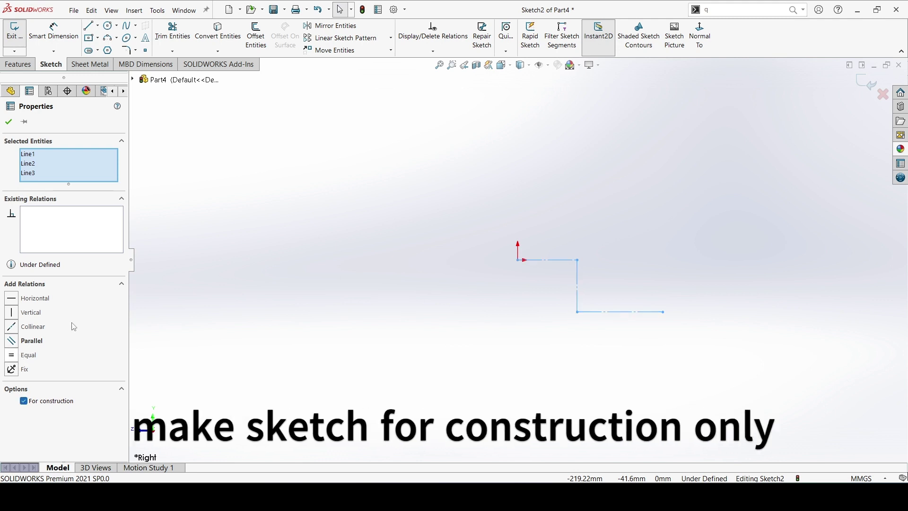
left_click(9, 123)
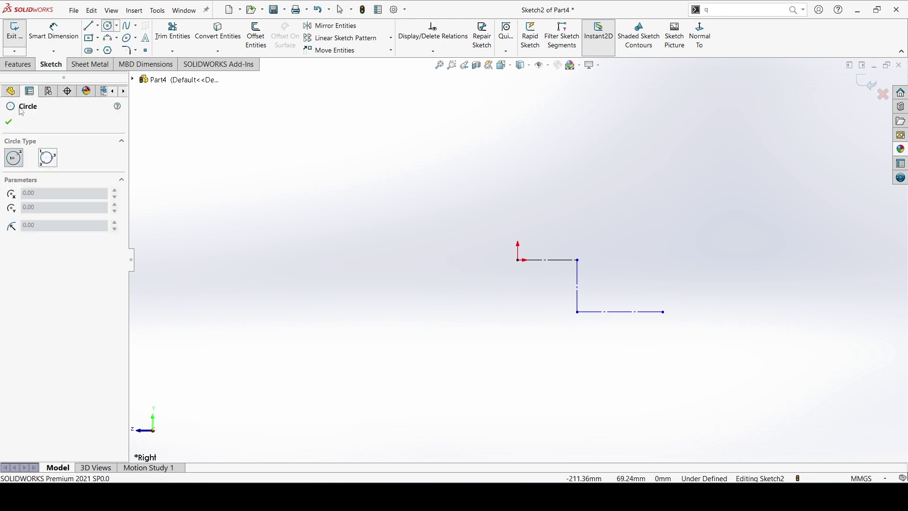
Dimension the upper construction line to 26 mm and the vertical drop to 8 mm.
left_click(52, 39)
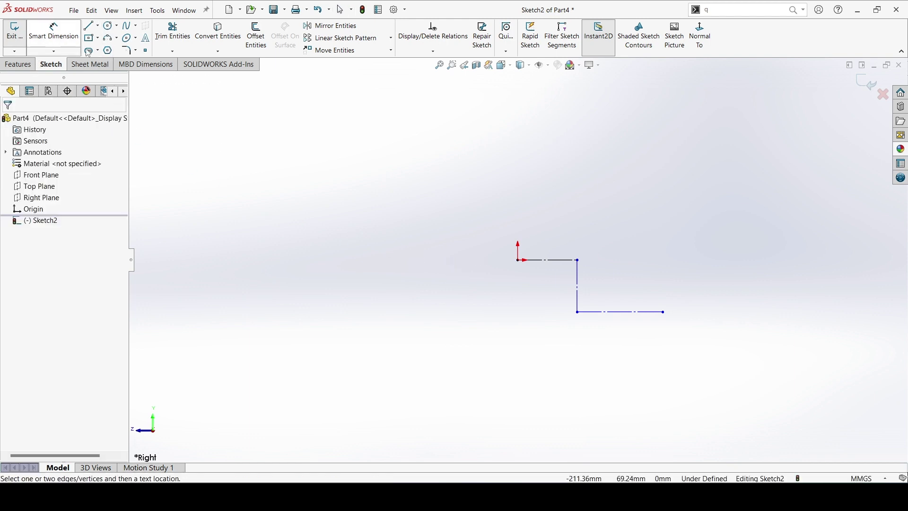
left_click(546, 260)
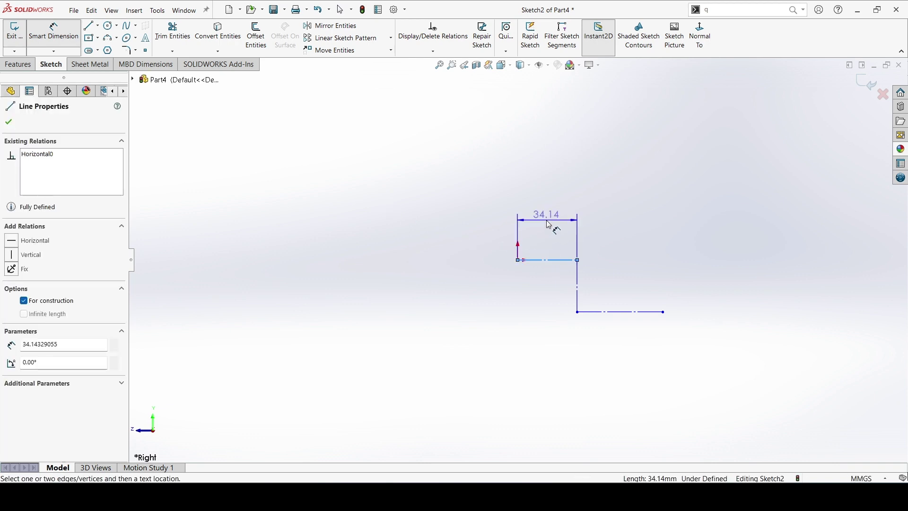
left_click(548, 225)
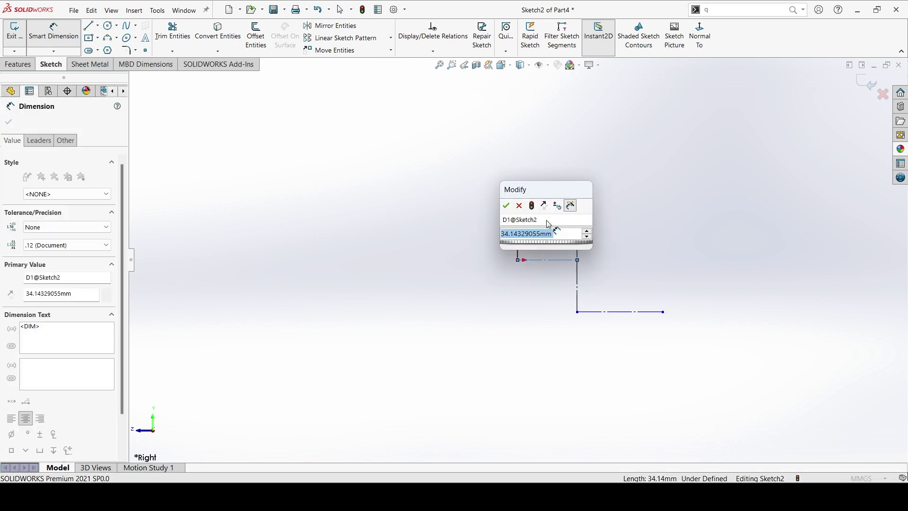
type("26")
key("Return")
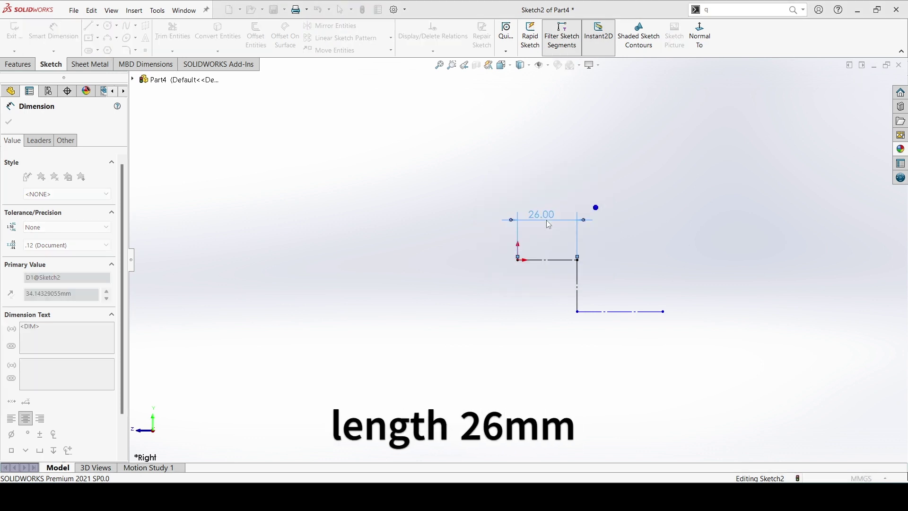
left_click(569, 283)
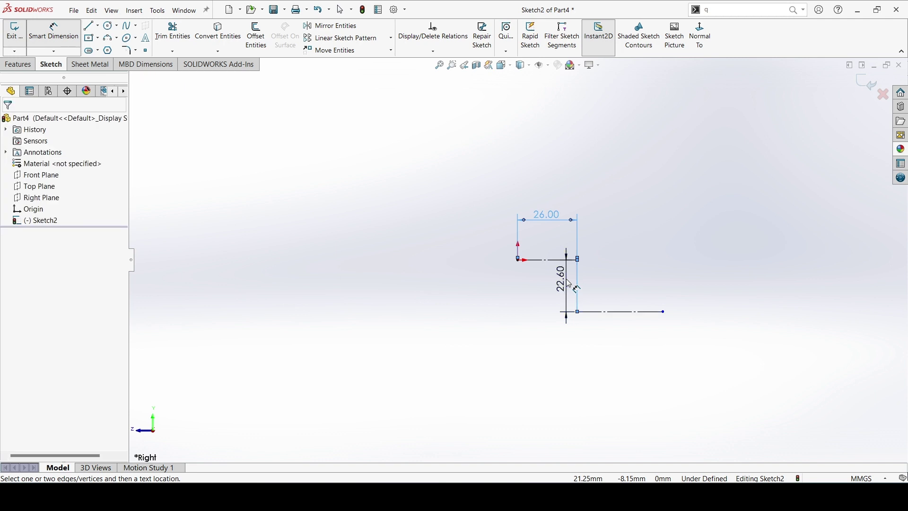
left_click(569, 283)
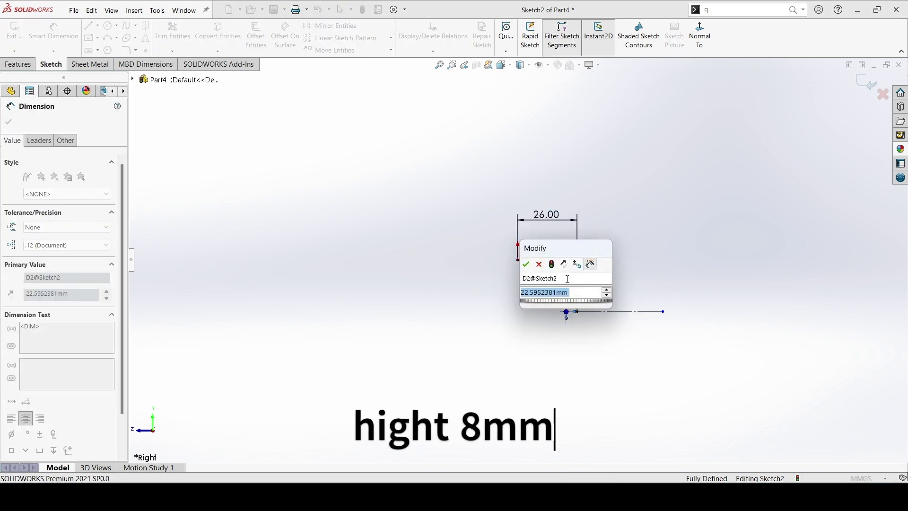
type("8")
key("Return")
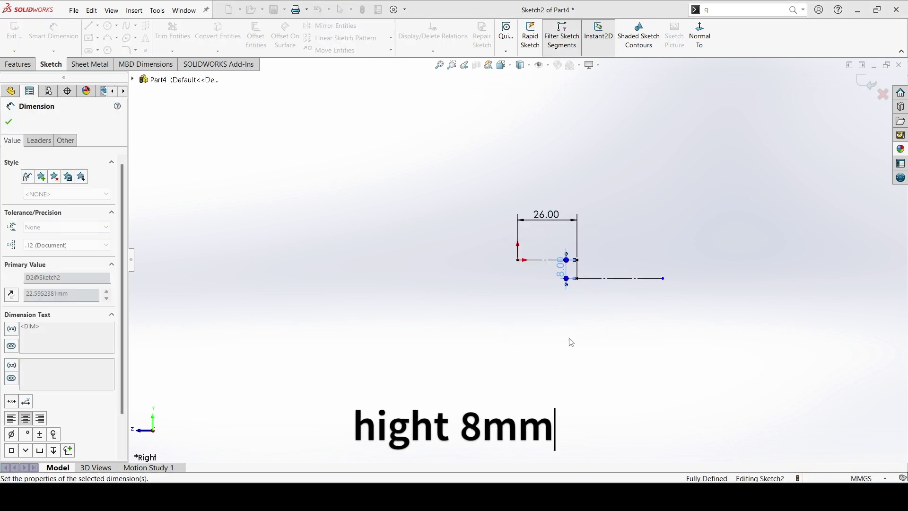
Dimension the lower construction line to 39 mm, fully defining the path.
left_click(620, 306)
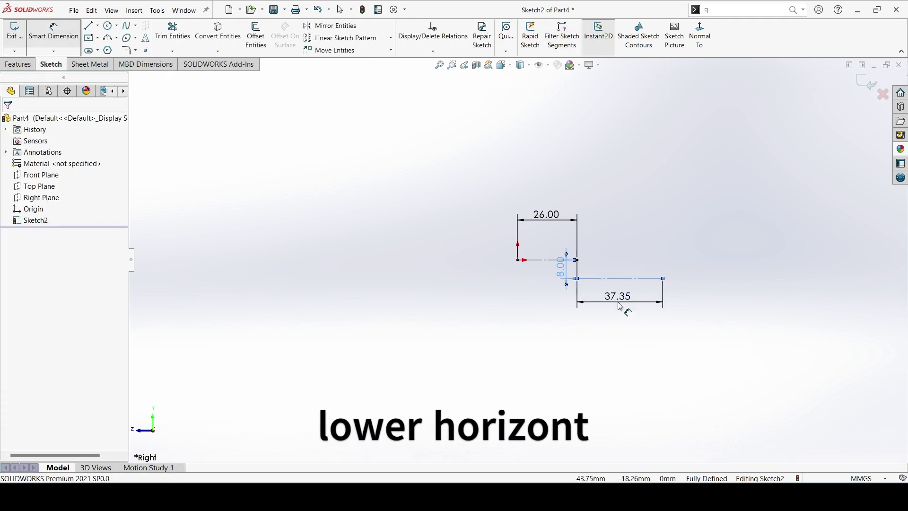
left_click(621, 306)
type("39")
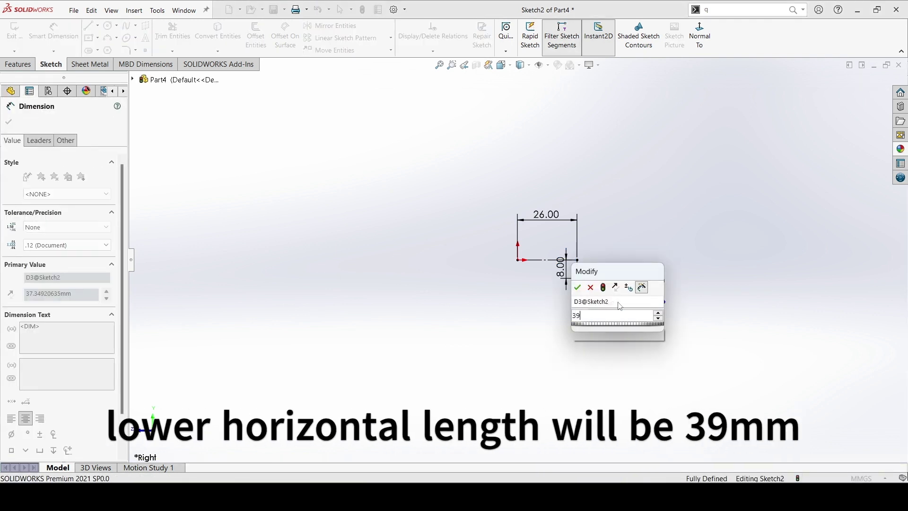
key("Return")
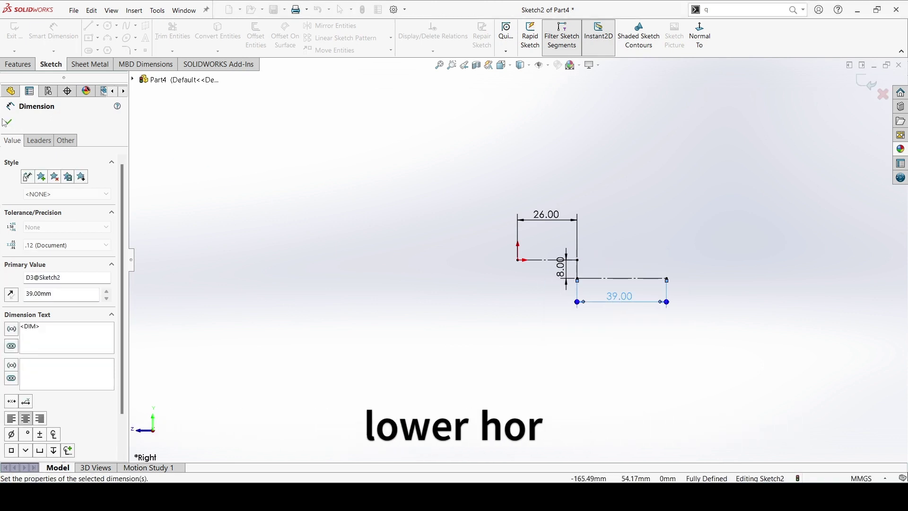
left_click(7, 123)
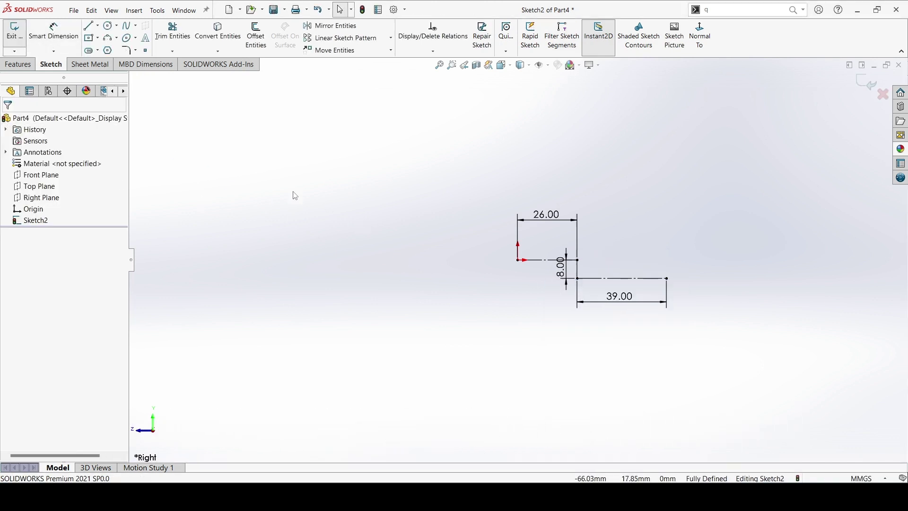
Draw four circles: one at the origin, two concentric at the bend, one at the path's far end.
left_click(110, 26)
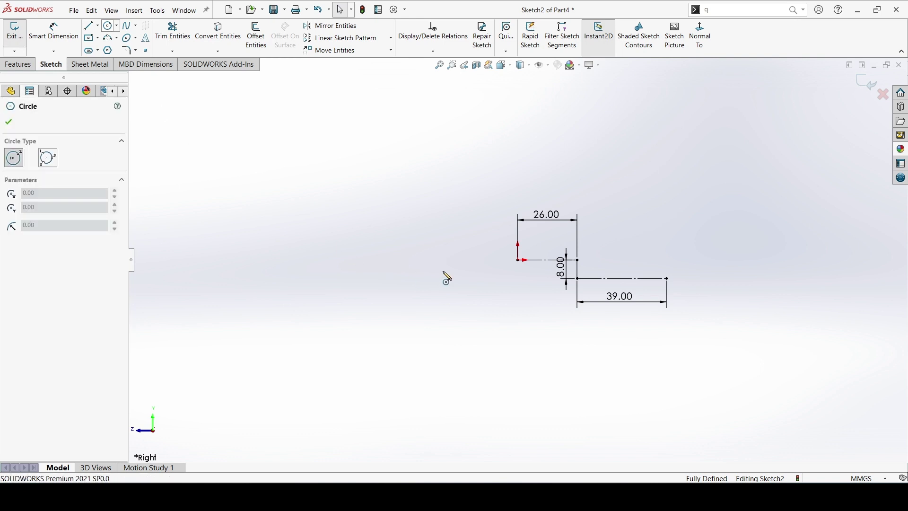
left_click(518, 260)
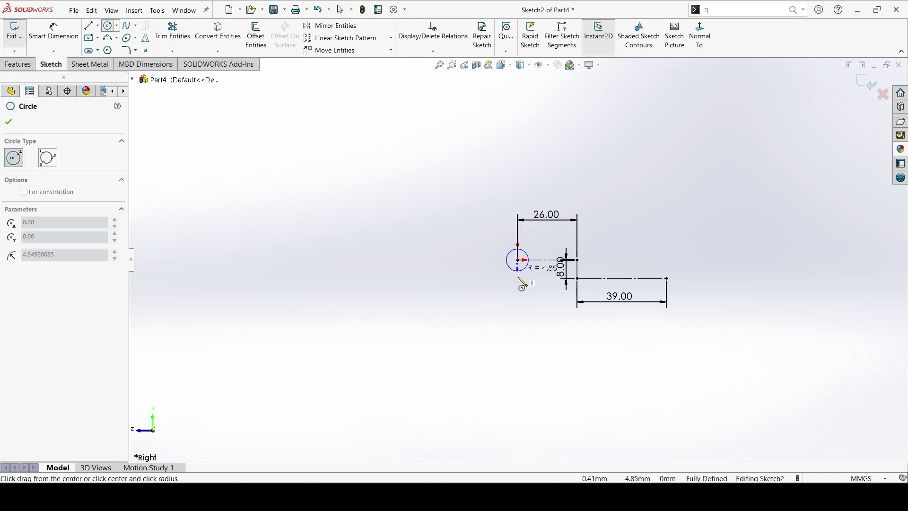
left_click(518, 278)
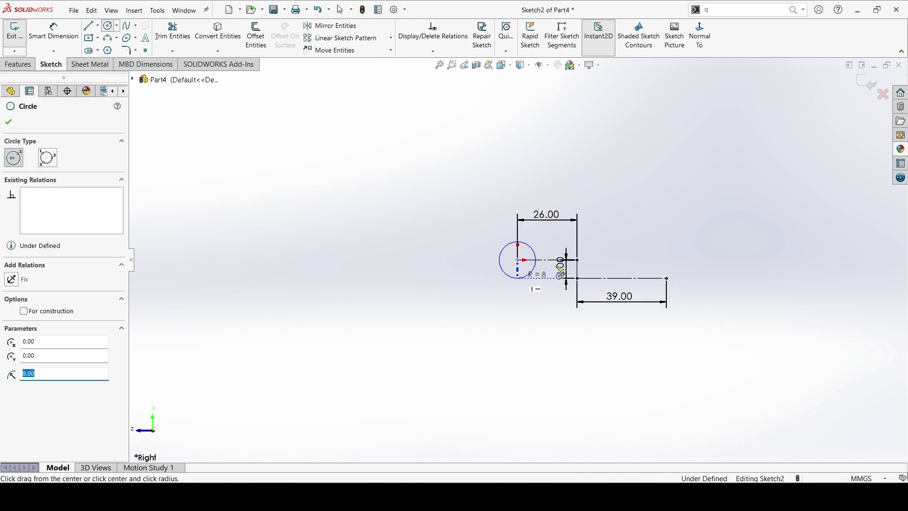
left_click(577, 259)
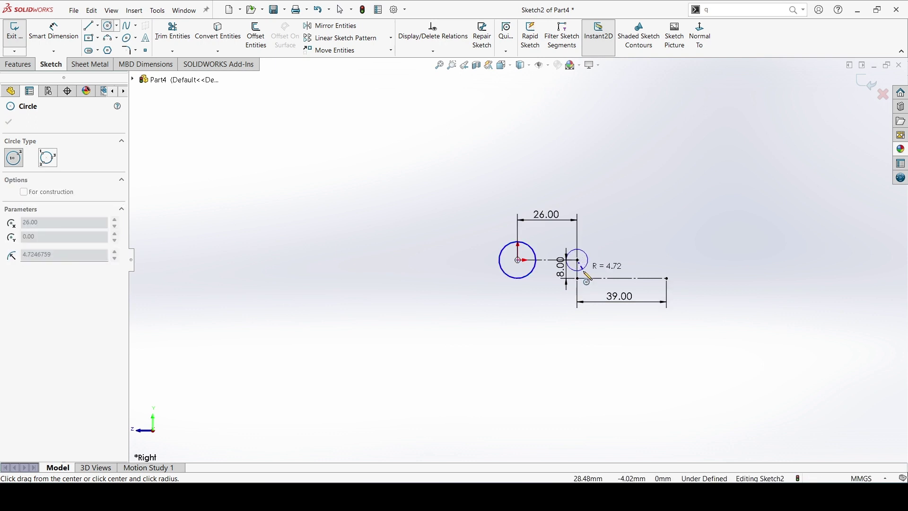
left_click(586, 275)
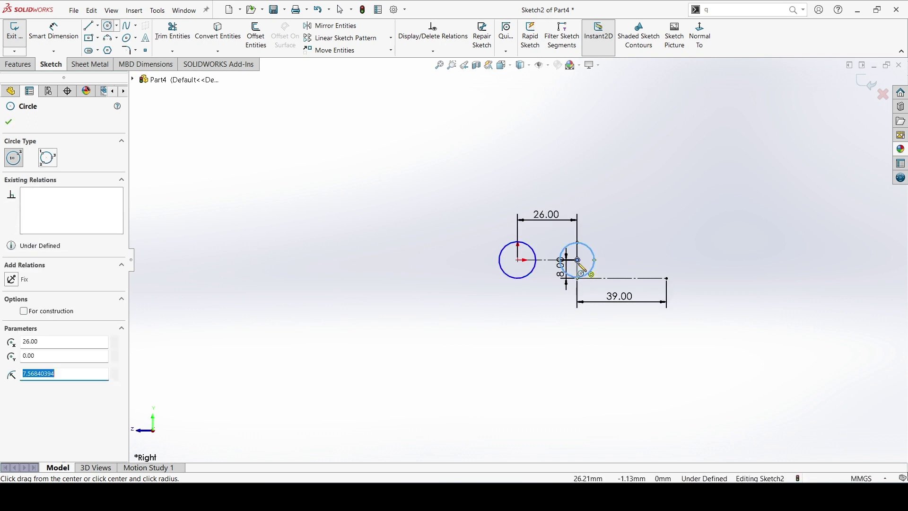
left_click(578, 260)
left_click(596, 300)
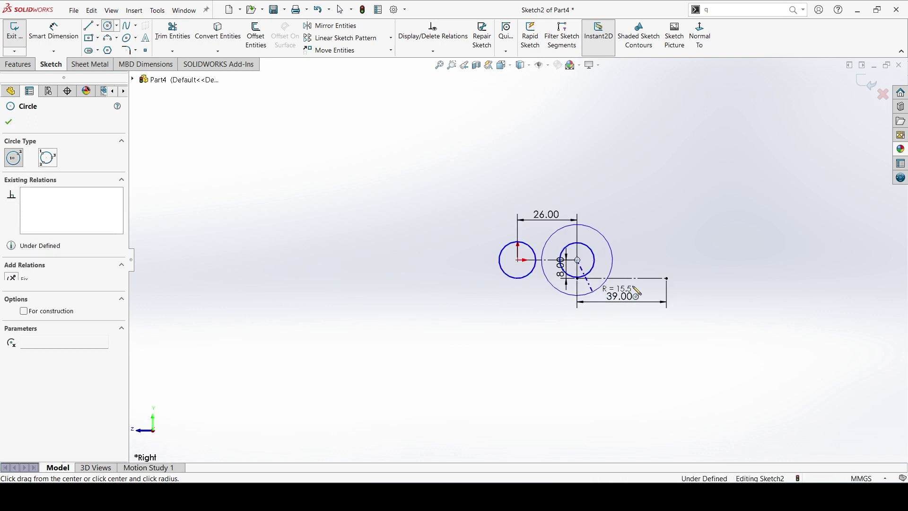
left_click(667, 278)
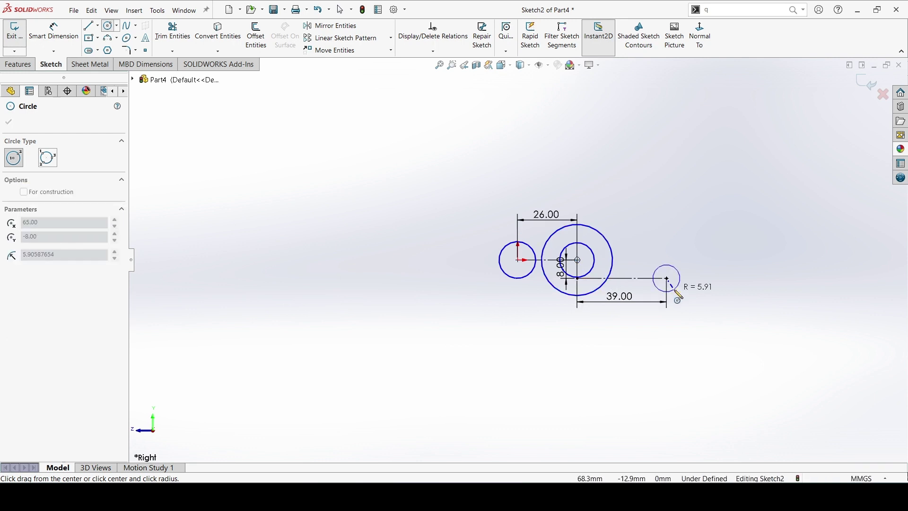
left_click(676, 293)
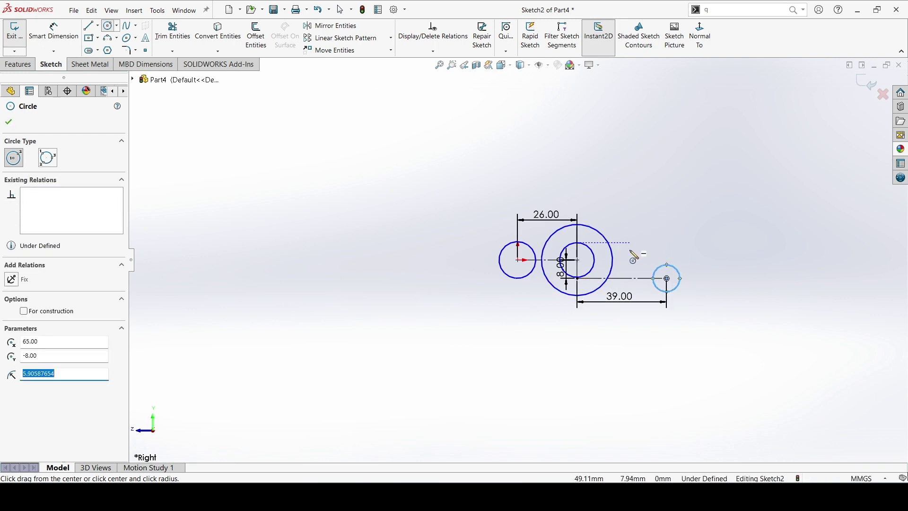
scroll(639, 273, "down", 1)
scroll(639, 273, "down", 1)
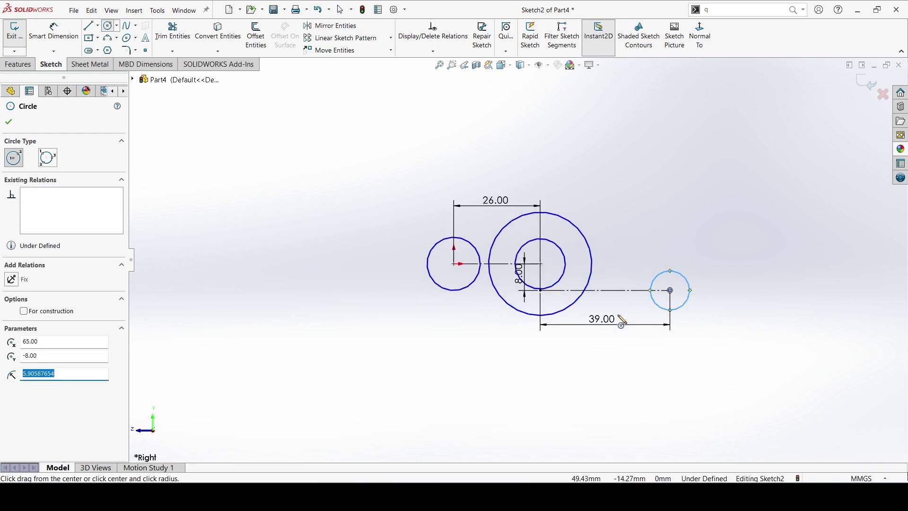
left_click(14, 122)
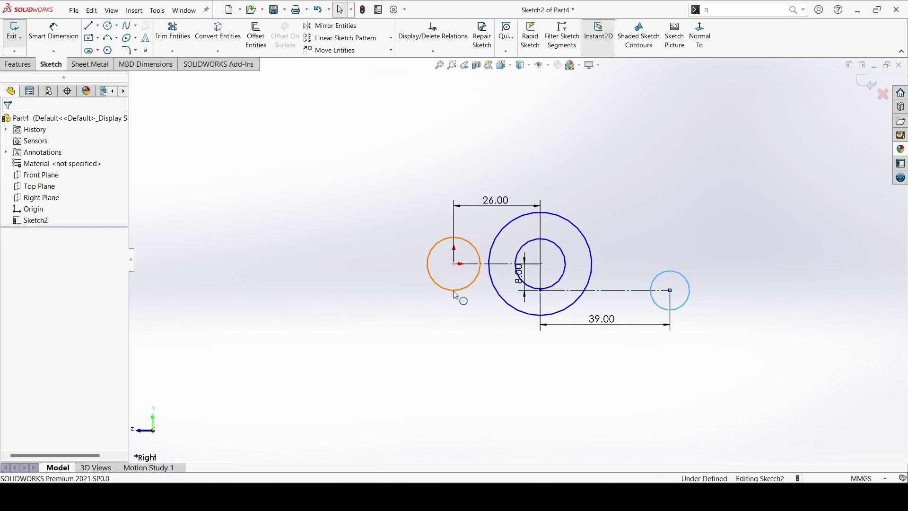
Add an Equal relation between the origin circle and the inner hub circle.
left_click(455, 294)
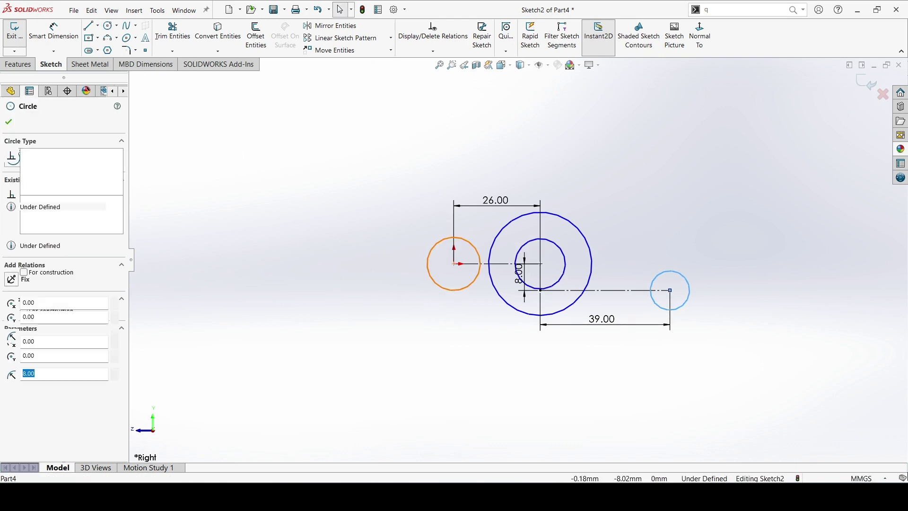
left_click(566, 277, "ctrl")
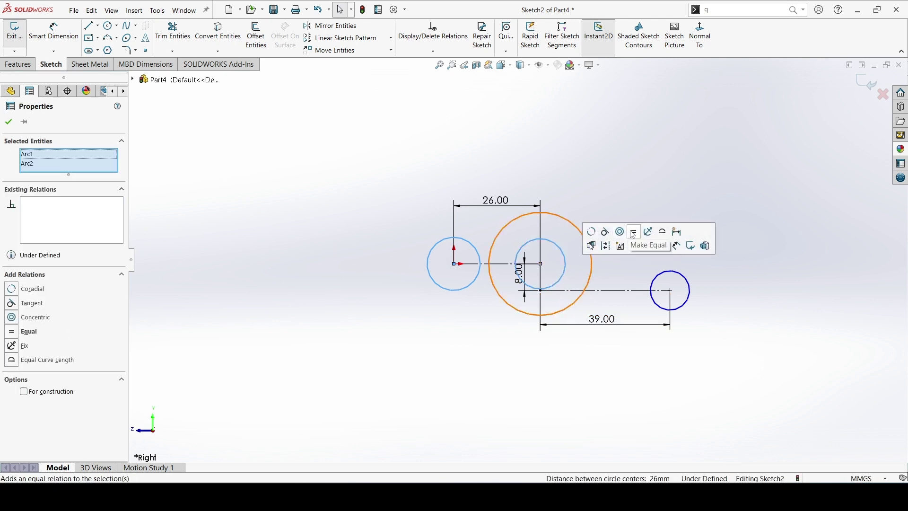
left_click(633, 235)
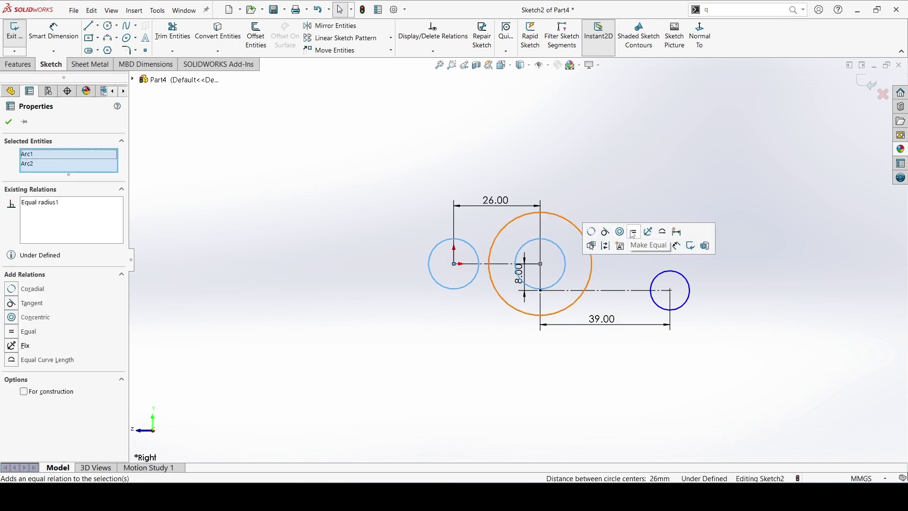
left_click(10, 123)
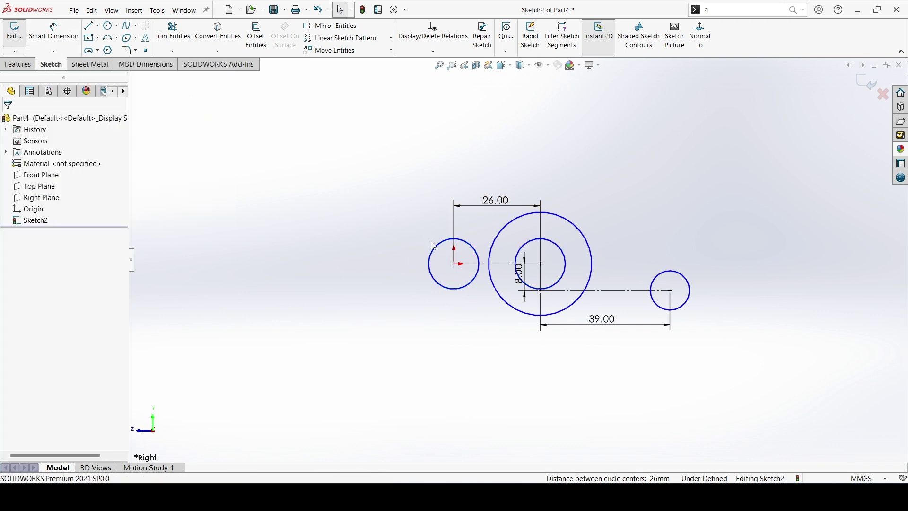
Dimension the left circle to Ø12 and the large hub circle to Ø20.
left_click(404, 259)
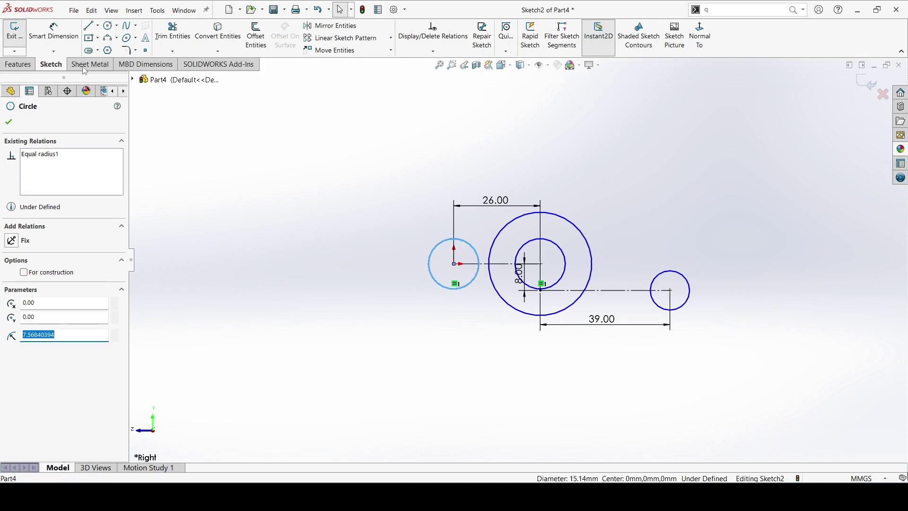
left_click(53, 31)
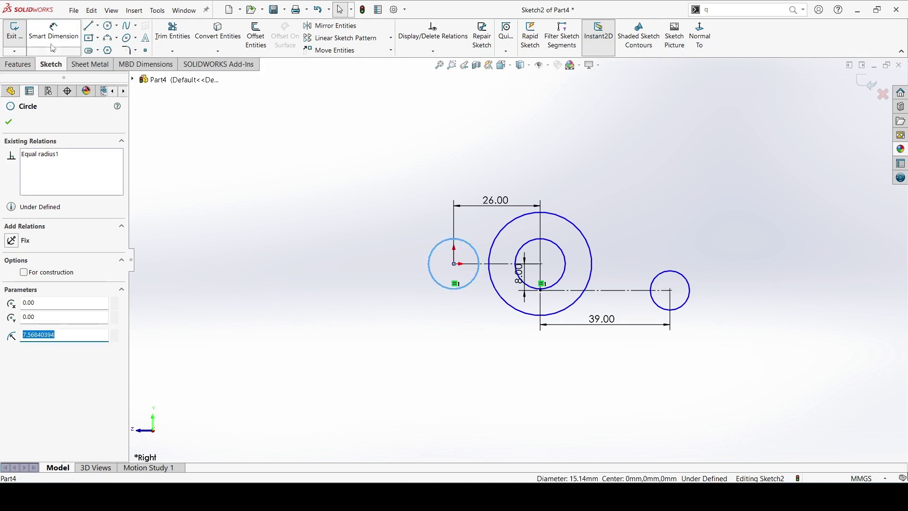
left_click(429, 271)
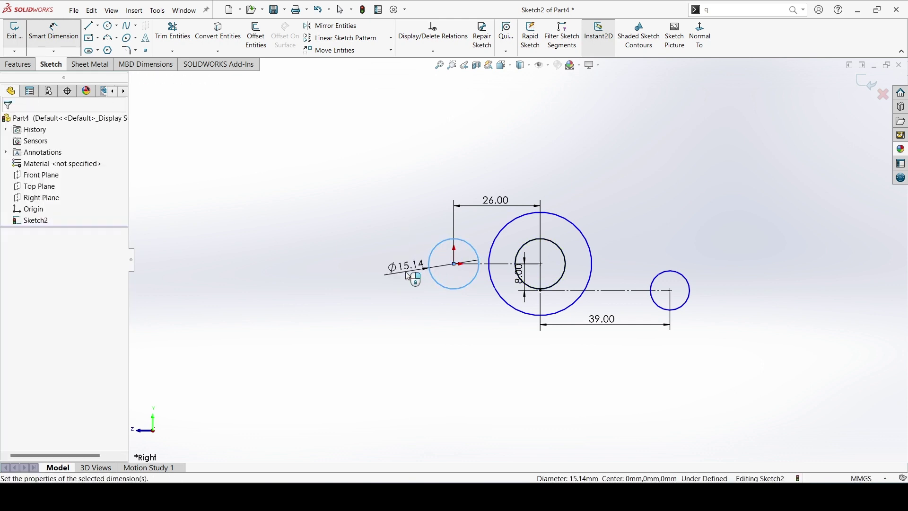
left_click(408, 277)
key("Return")
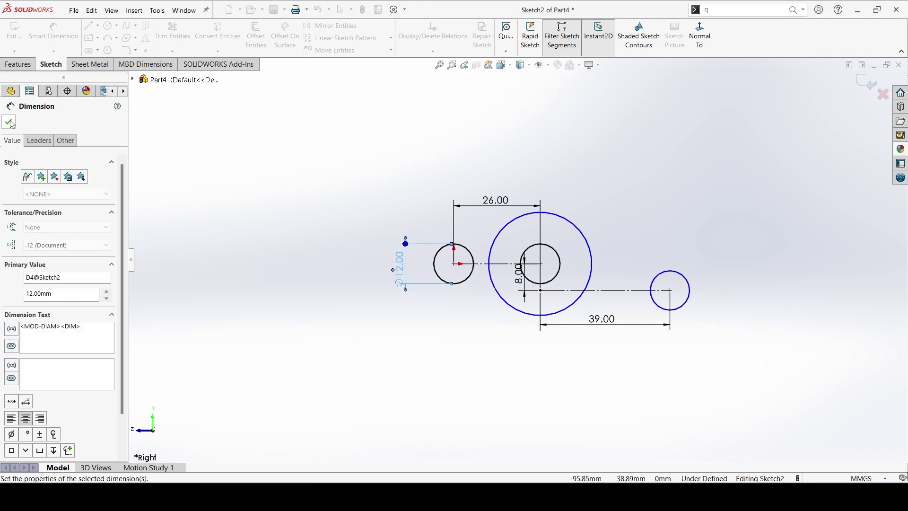
left_click(554, 217)
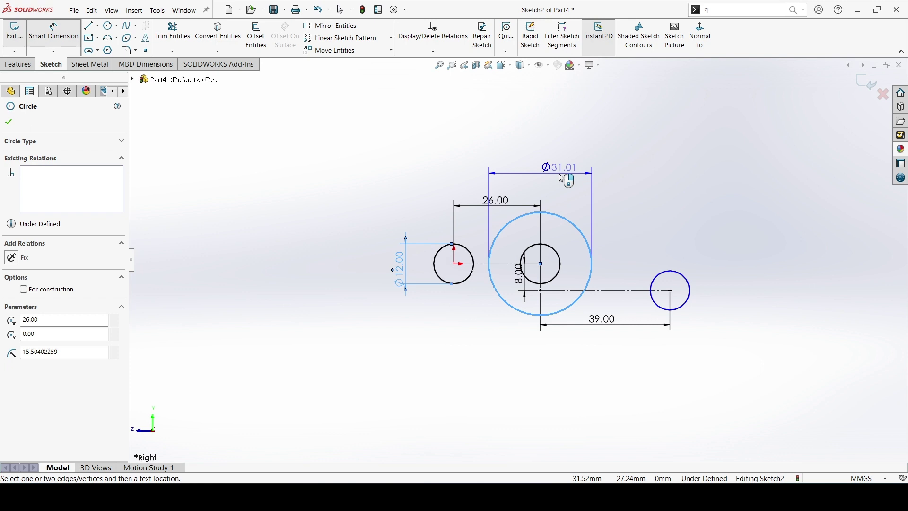
left_click(561, 178)
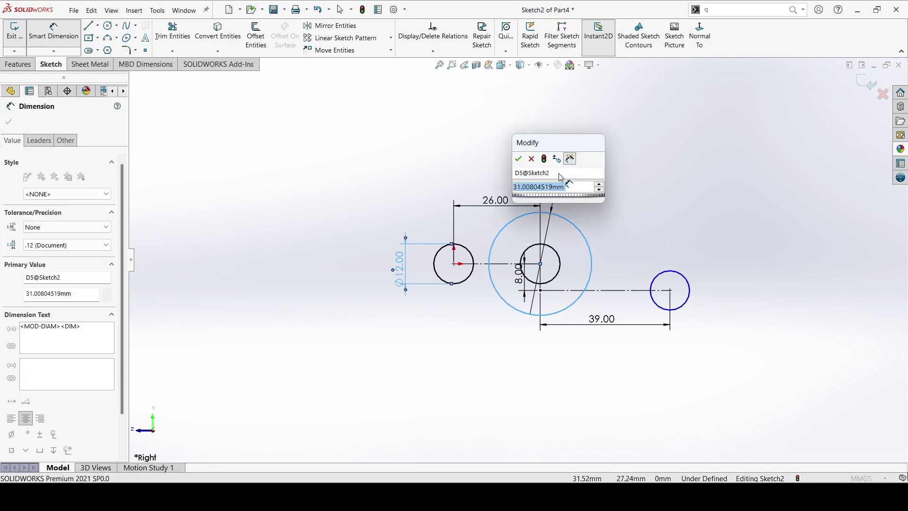
type("31")
key("Return")
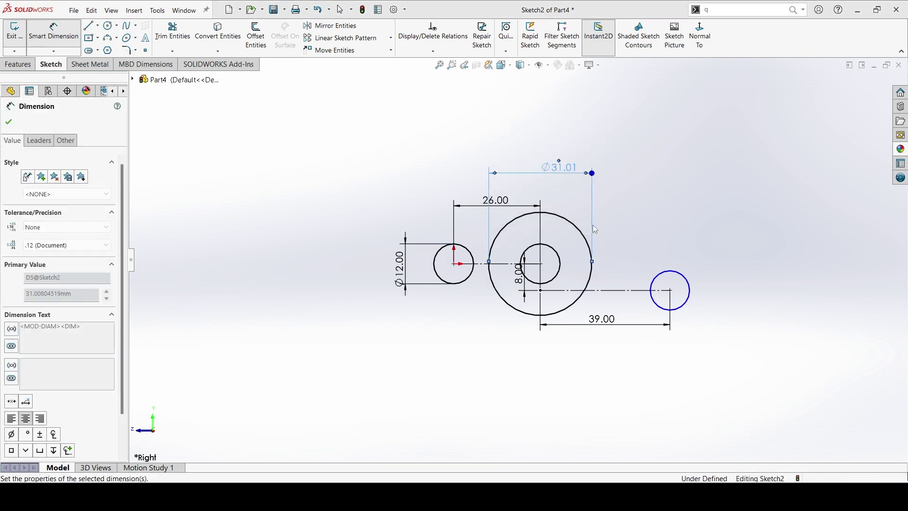
Dimension the right circle to Ø13, leaving the sketch fully defined.
left_click(691, 289)
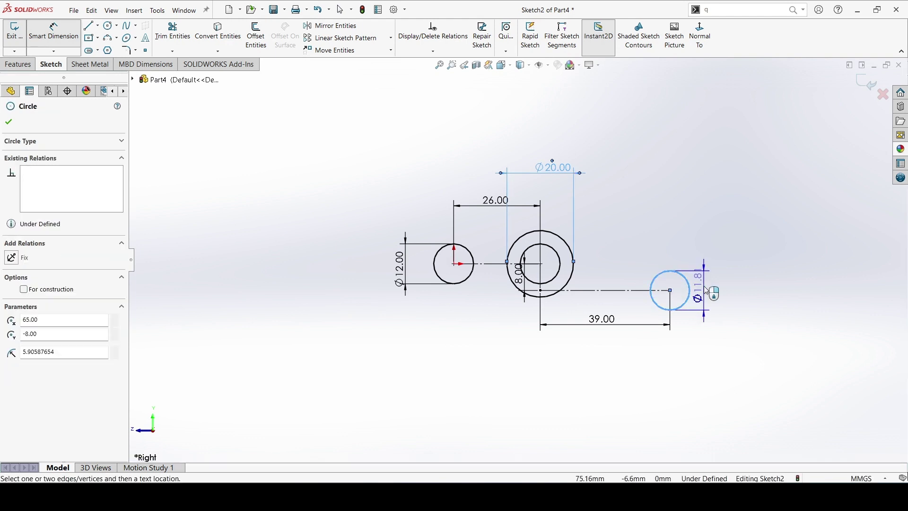
left_click(707, 290)
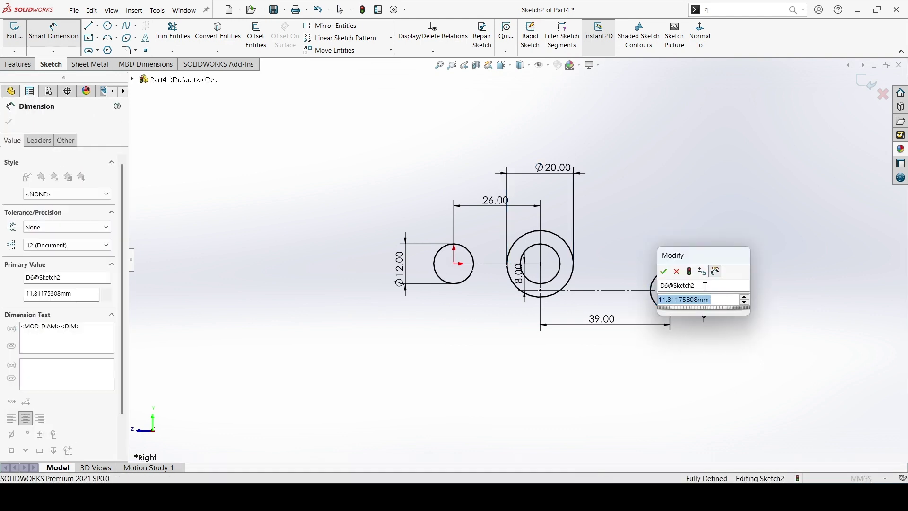
type("12")
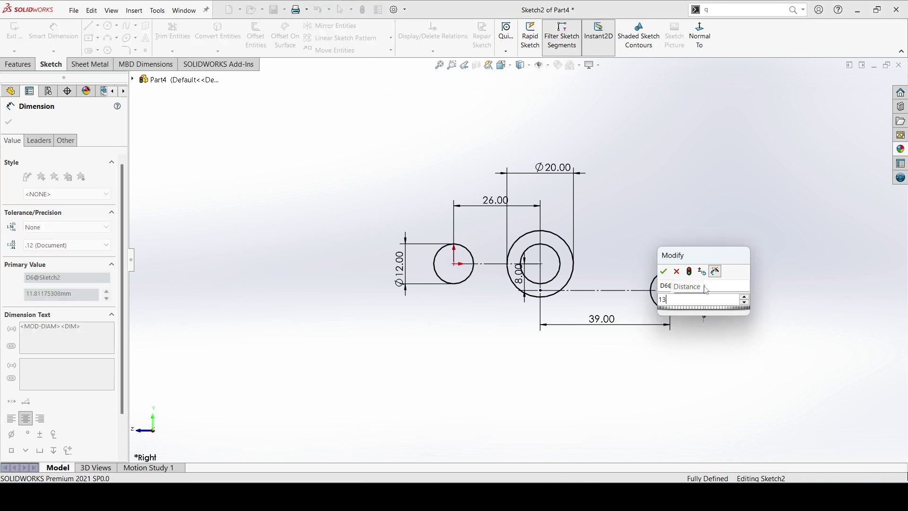
key("Escape")
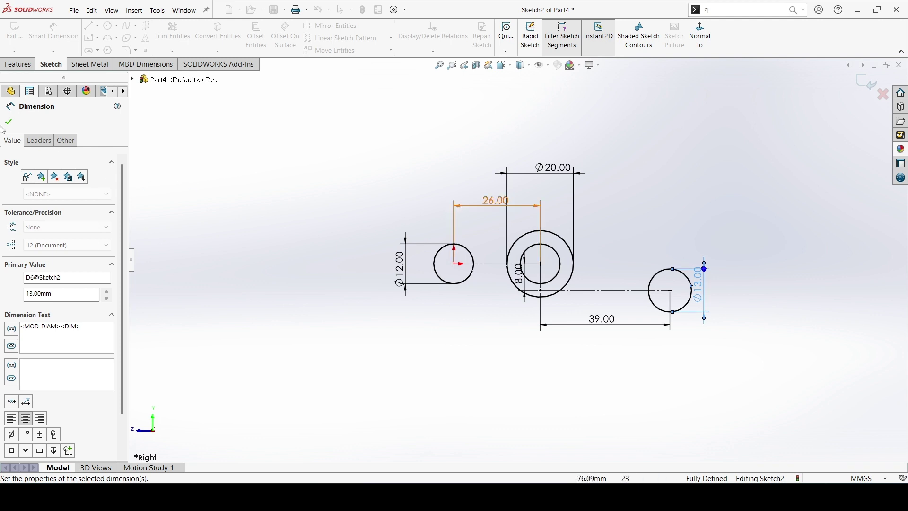
left_click(8, 124)
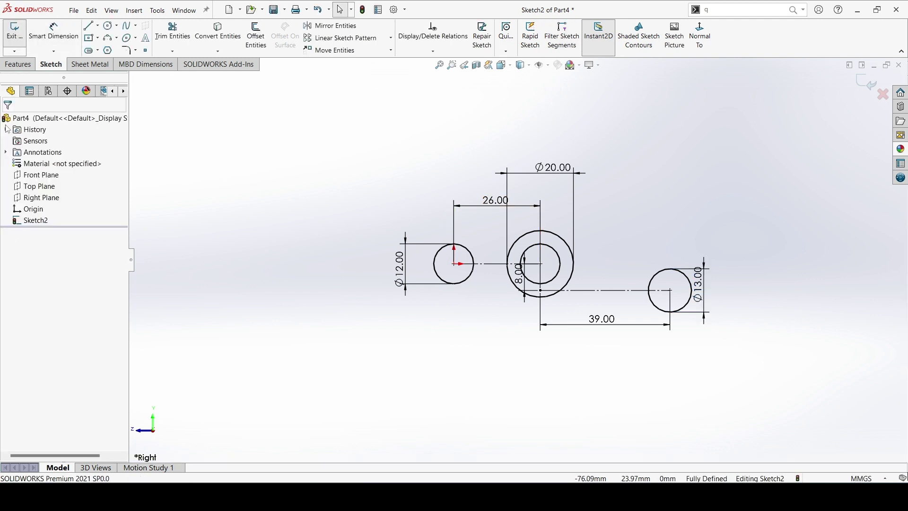
Draw a three-point arc sweeping over the hub from the right circle.
left_click(117, 38)
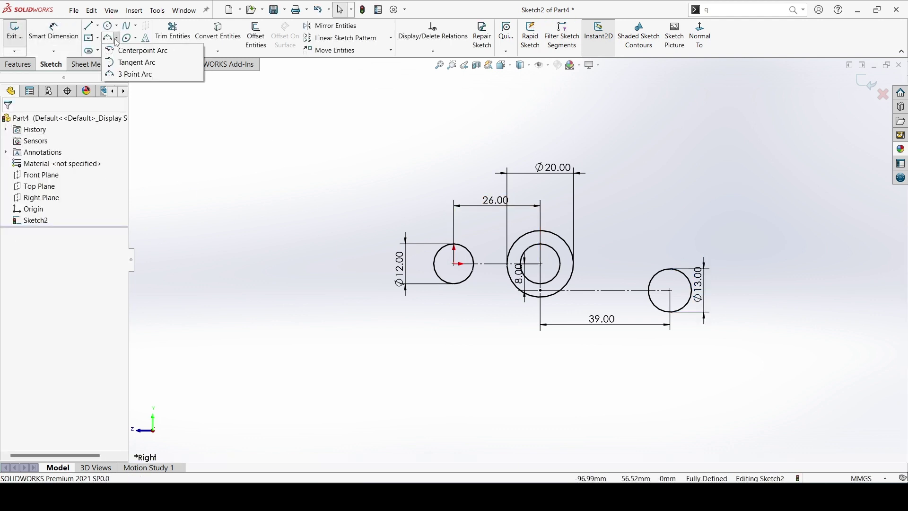
left_click(121, 75)
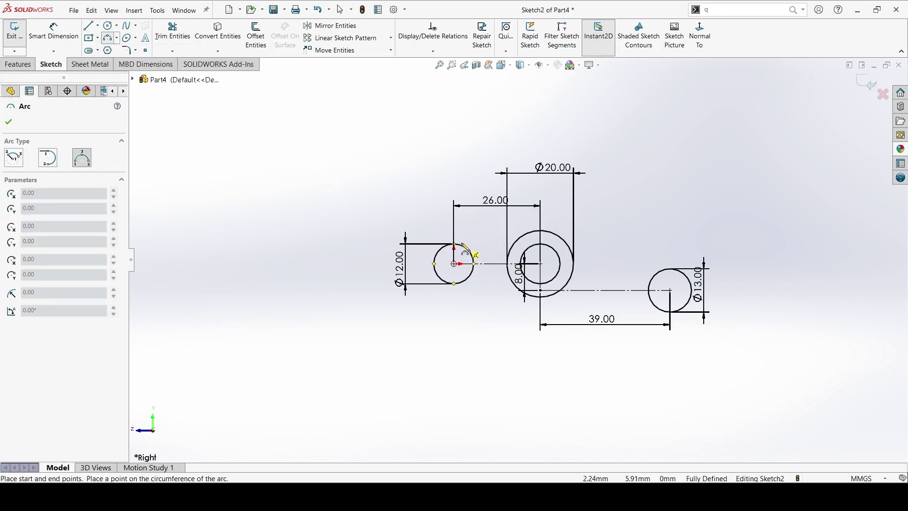
left_click(665, 269)
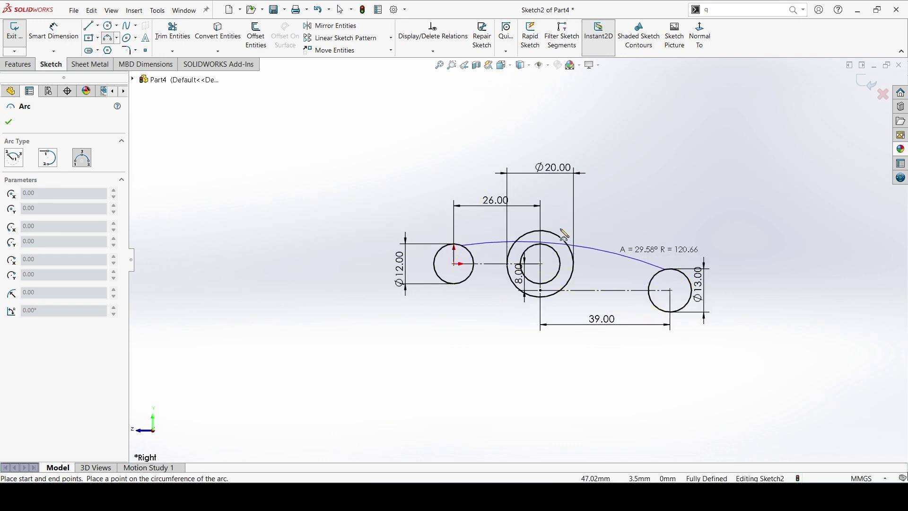
left_click(559, 233)
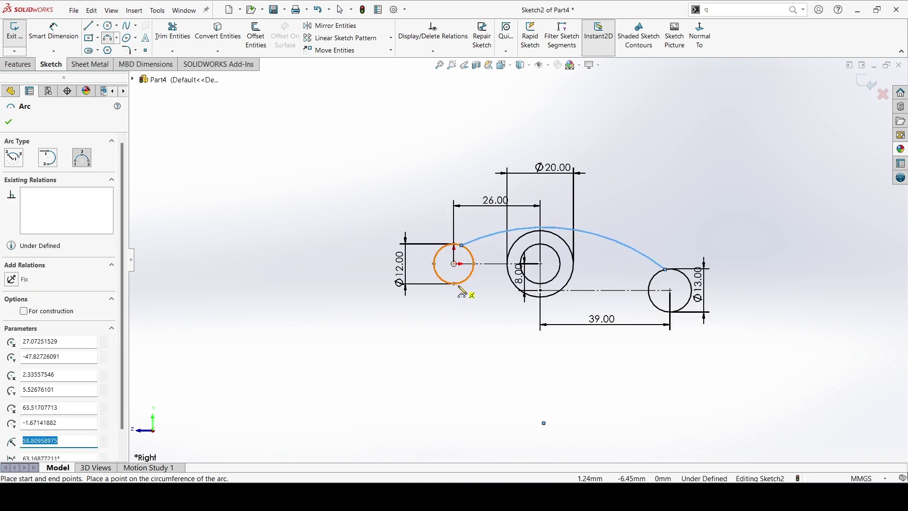
Draw two lower arcs: left circle to hub, and hub to right circle.
left_click(470, 276)
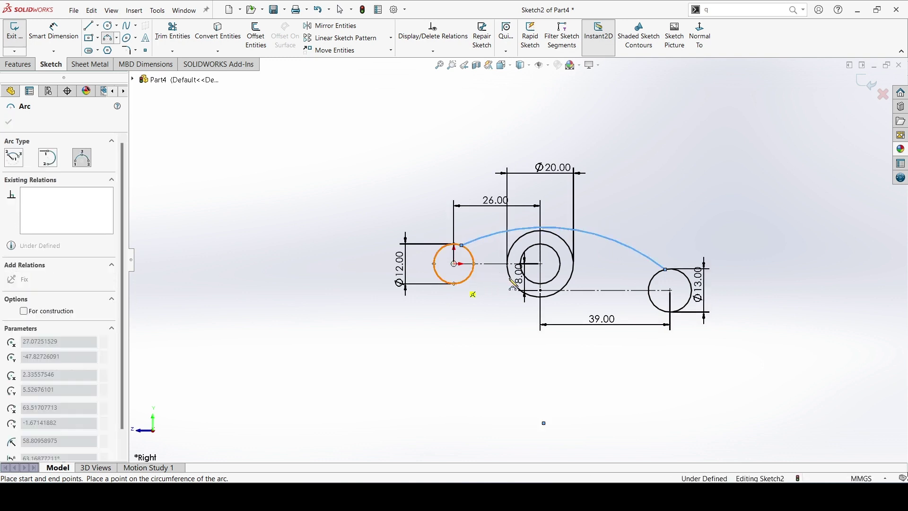
left_click(511, 282)
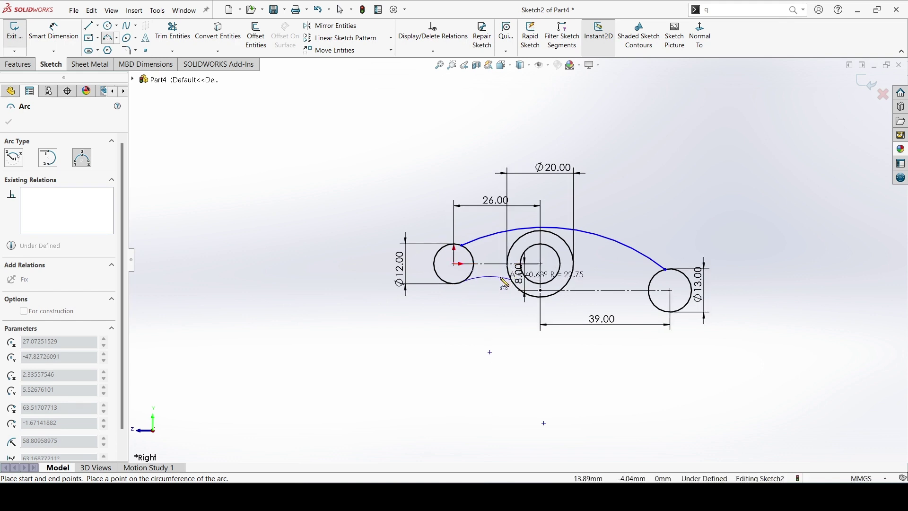
left_click(504, 283)
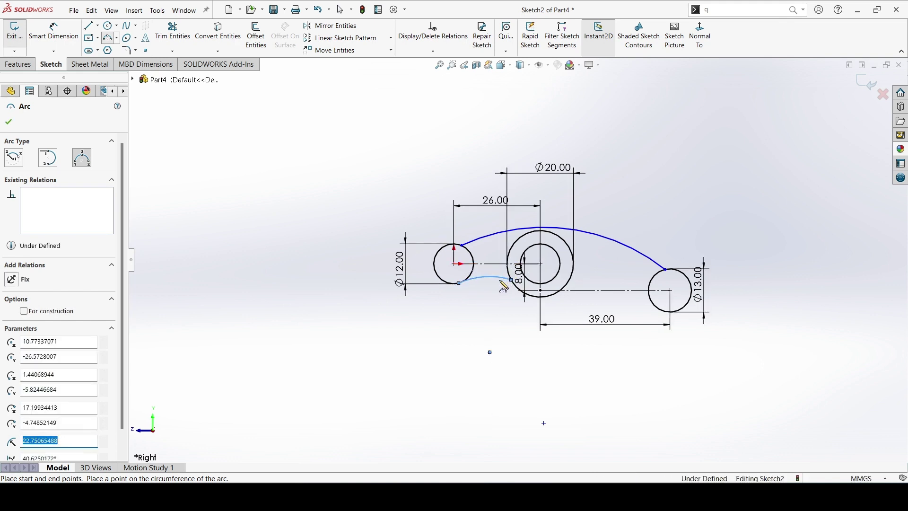
left_click(558, 298)
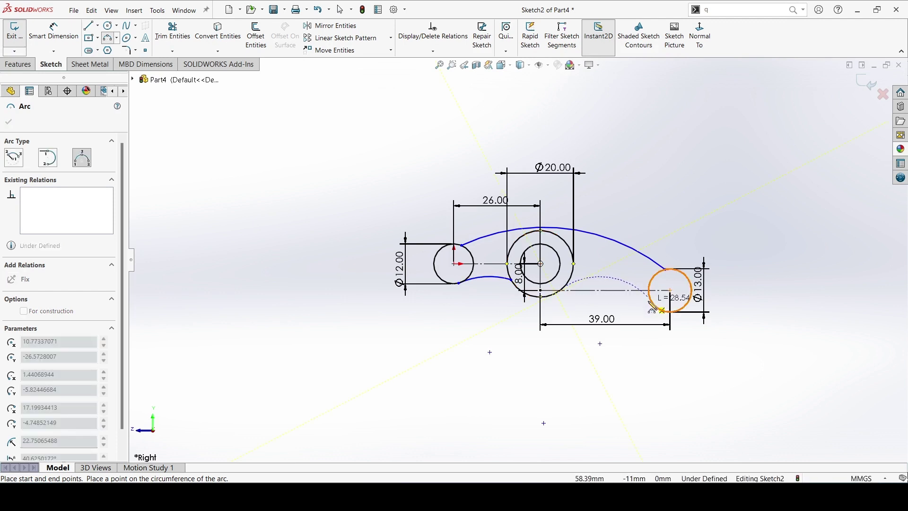
left_click(649, 290)
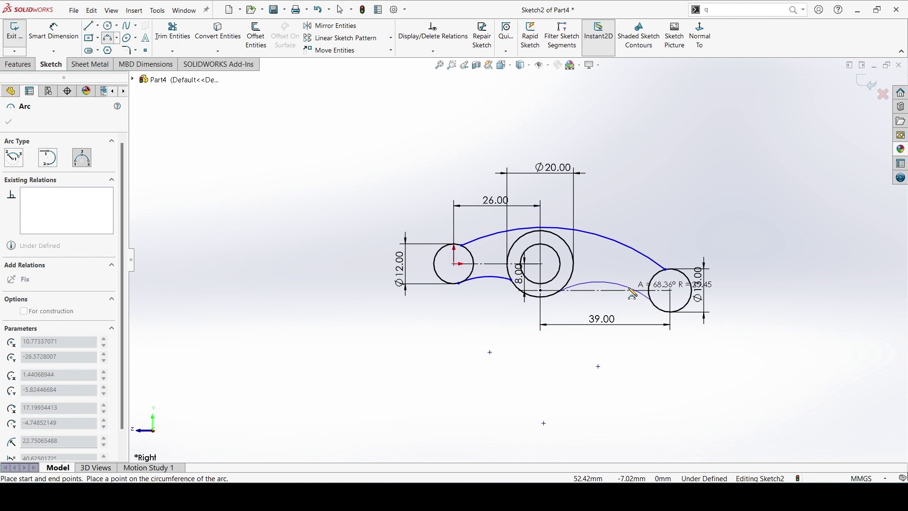
left_click(632, 293)
scroll(632, 294, "down", 1)
scroll(594, 287, "down", 2)
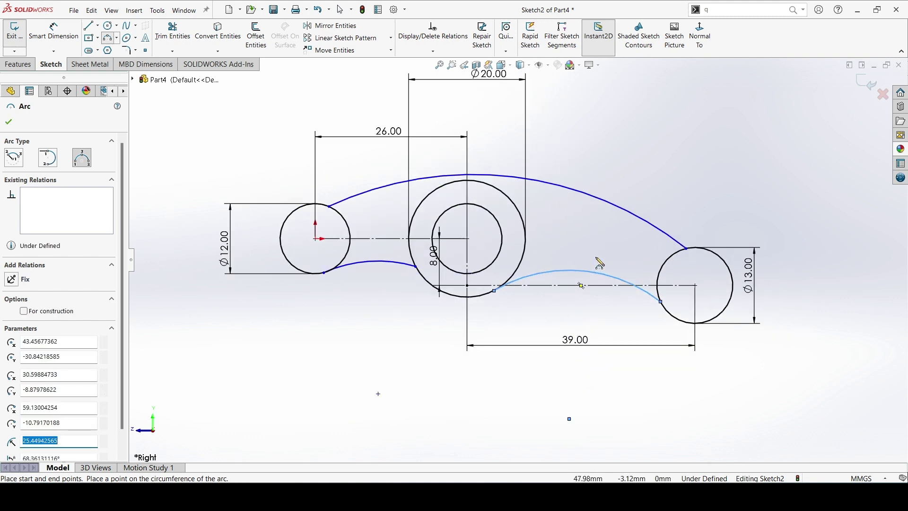
right_click(619, 137)
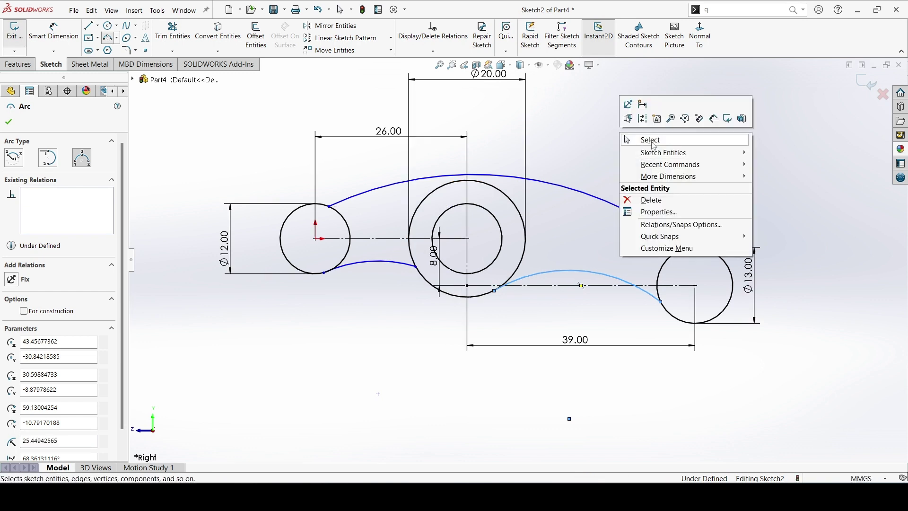
left_click(652, 141)
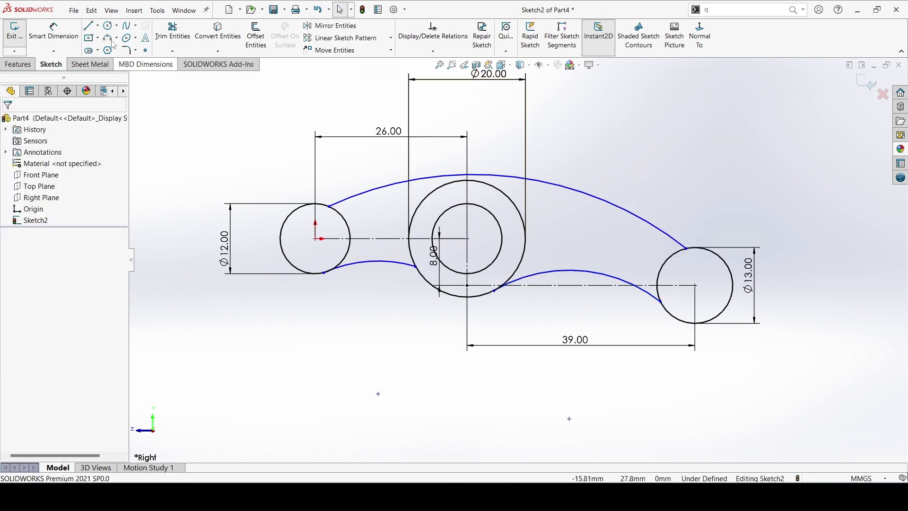
Dimension the lower-left arc at R20 and the lower-right arc at R30.
left_click(75, 31)
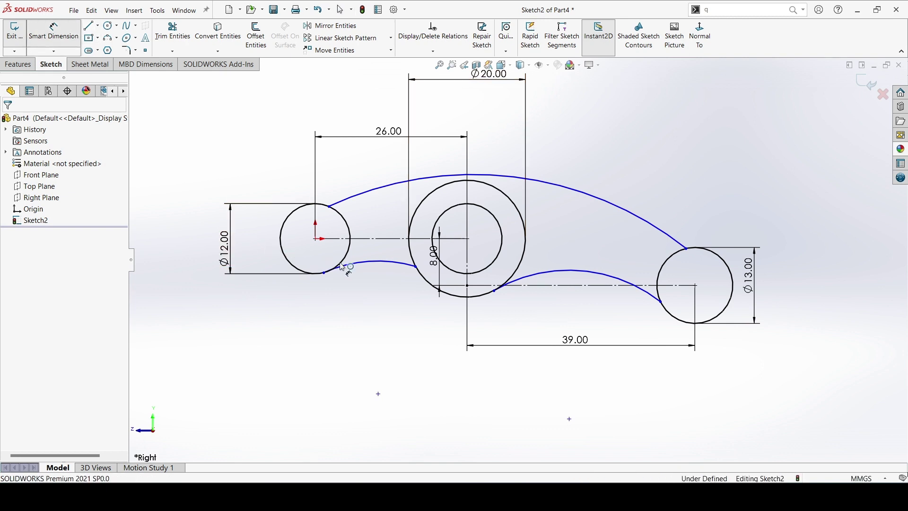
left_click(369, 262)
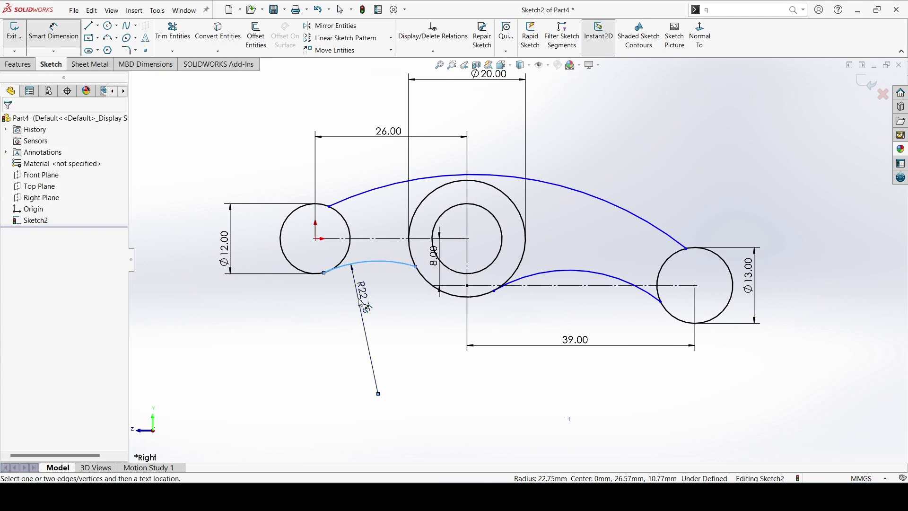
left_click(368, 307)
type("20")
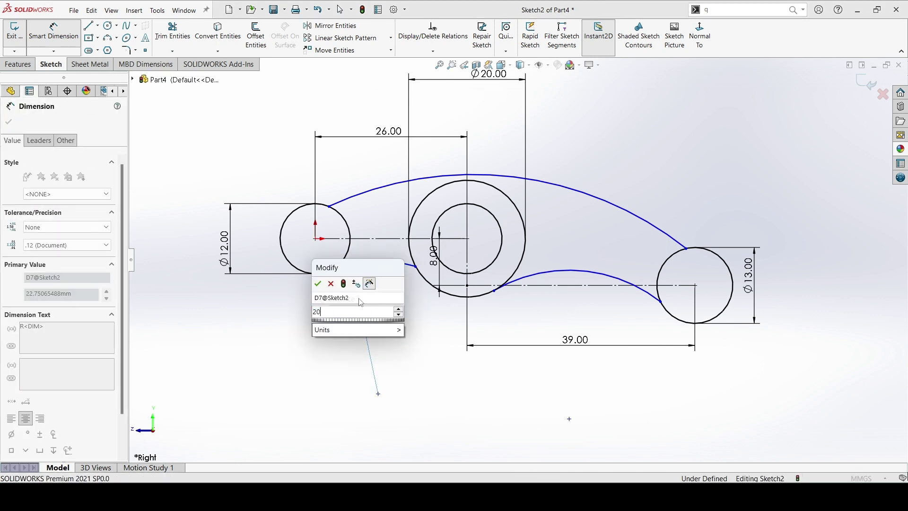
key("Return")
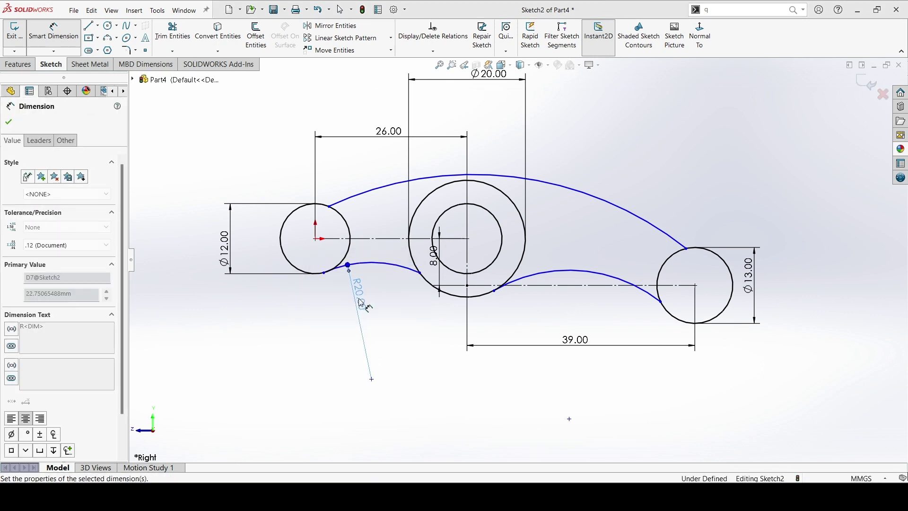
left_click(586, 275)
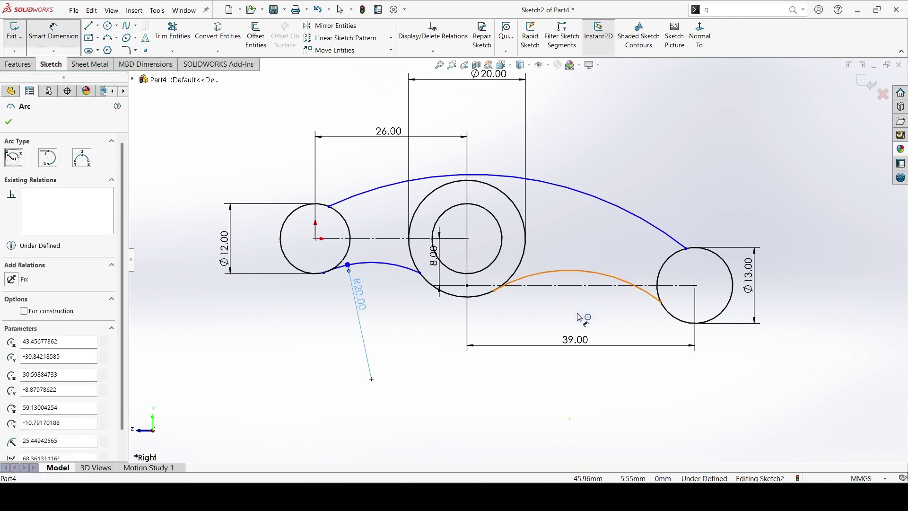
key("Escape")
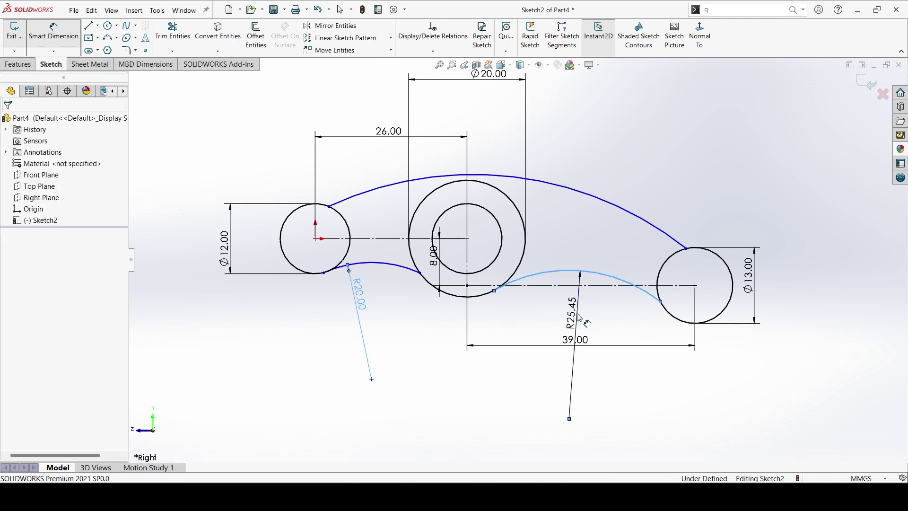
left_click(580, 317)
type("30")
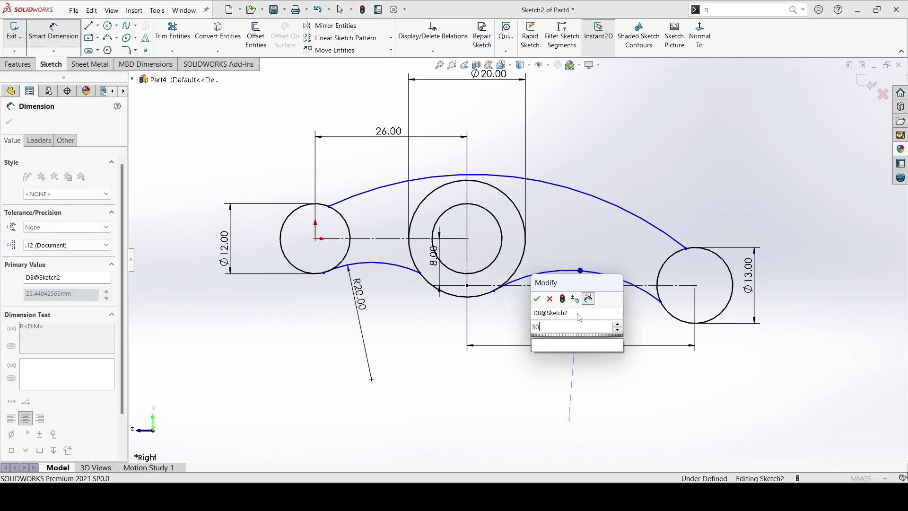
key("Return")
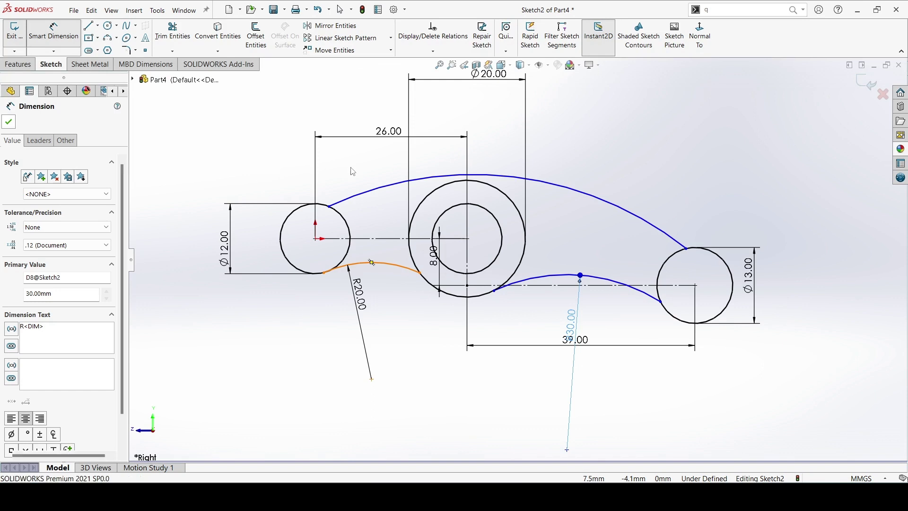
key("Escape")
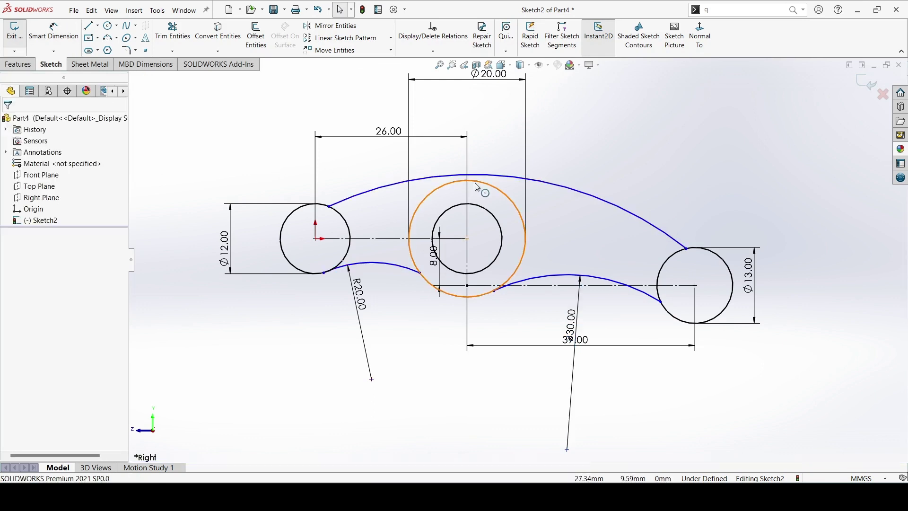
Add Tangent relations between the top arc and the Ø20 hub and Ø12 left circles.
left_click(477, 187)
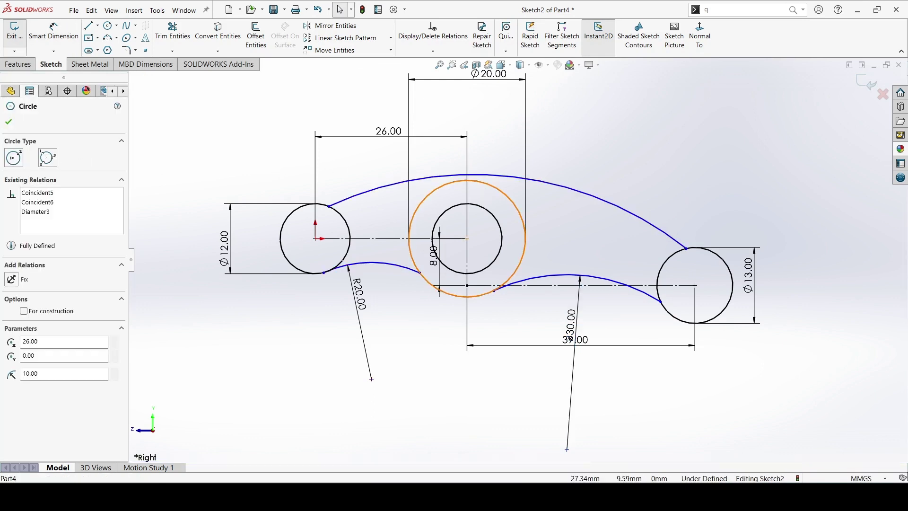
left_click(511, 180)
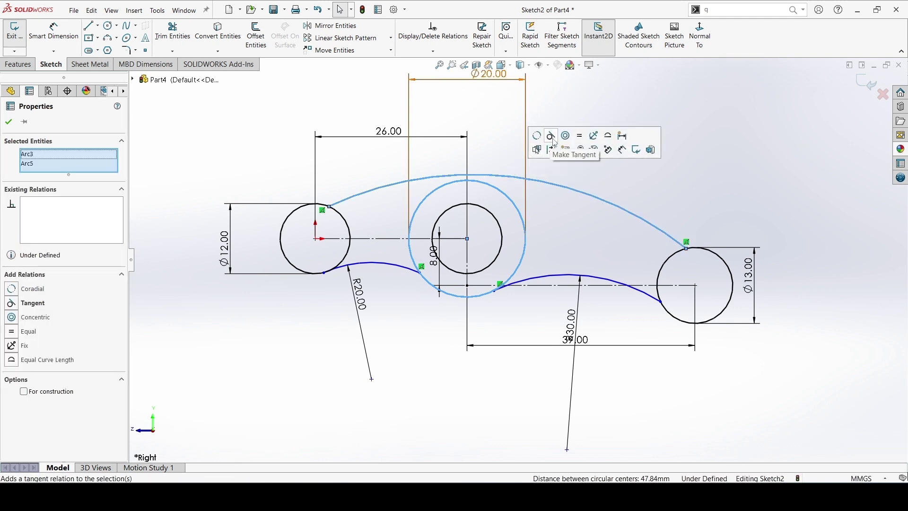
left_click(555, 140)
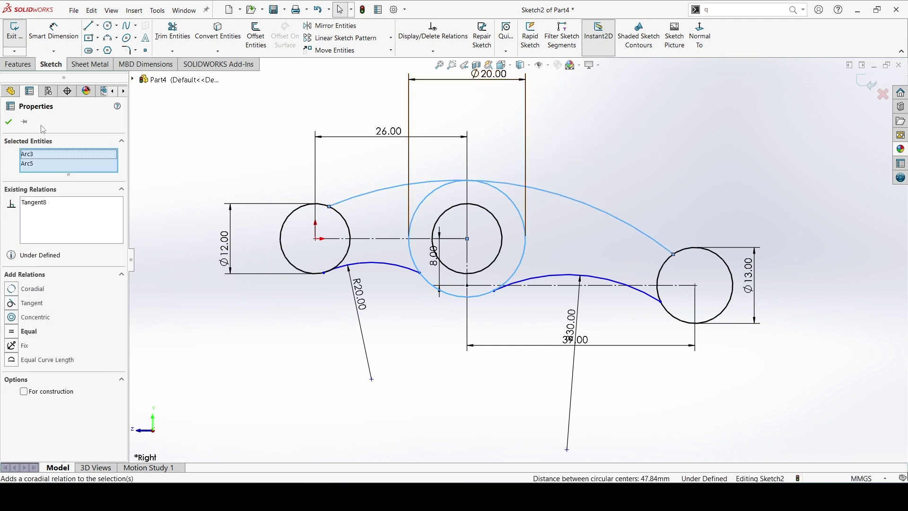
left_click(11, 122)
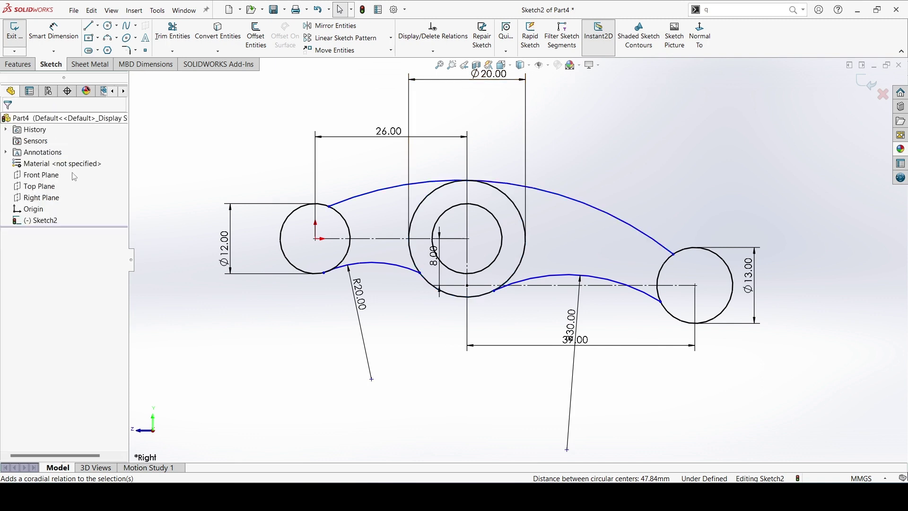
left_click(338, 214)
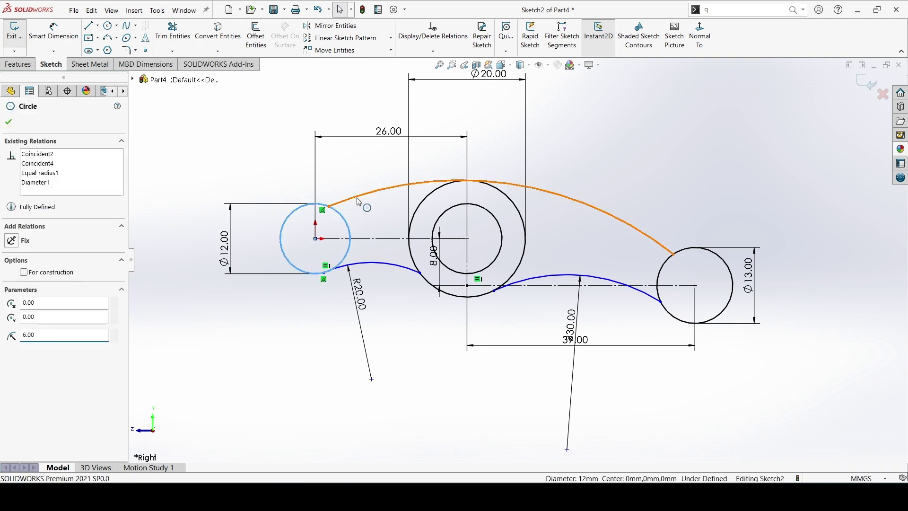
left_click(359, 202, "ctrl")
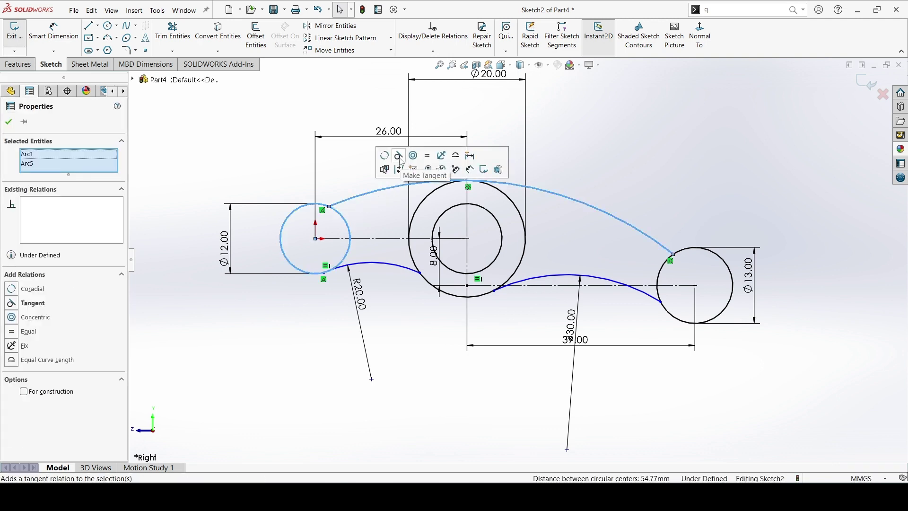
left_click(399, 157)
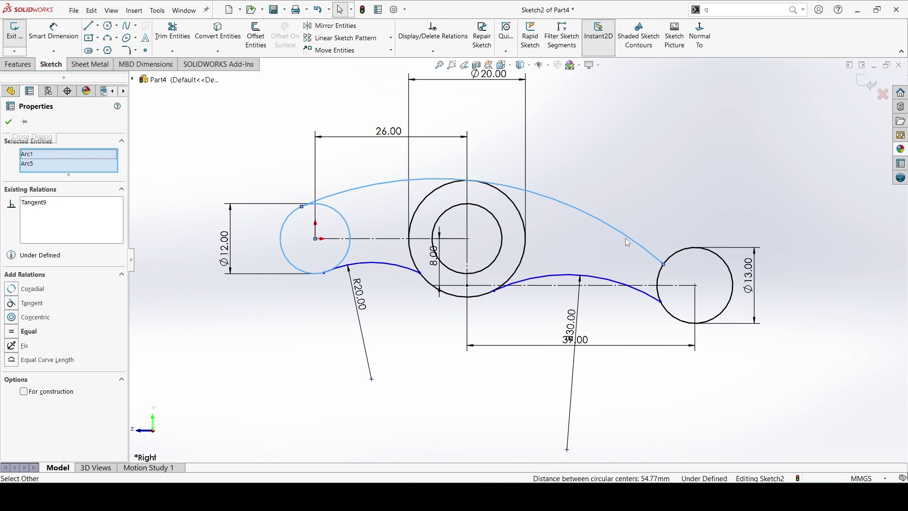
Try making the top arc tangent to the right Ø13 circle, then revert the flipped result.
left_click(679, 252)
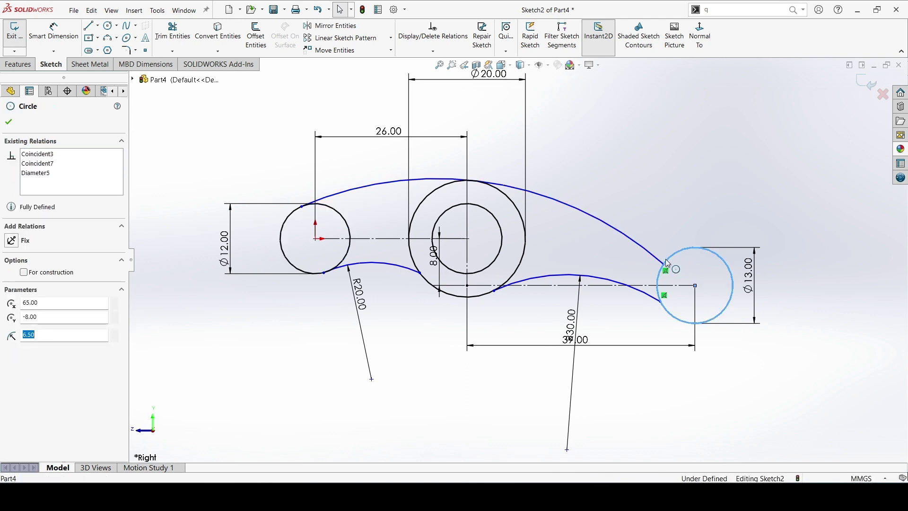
left_click(659, 257)
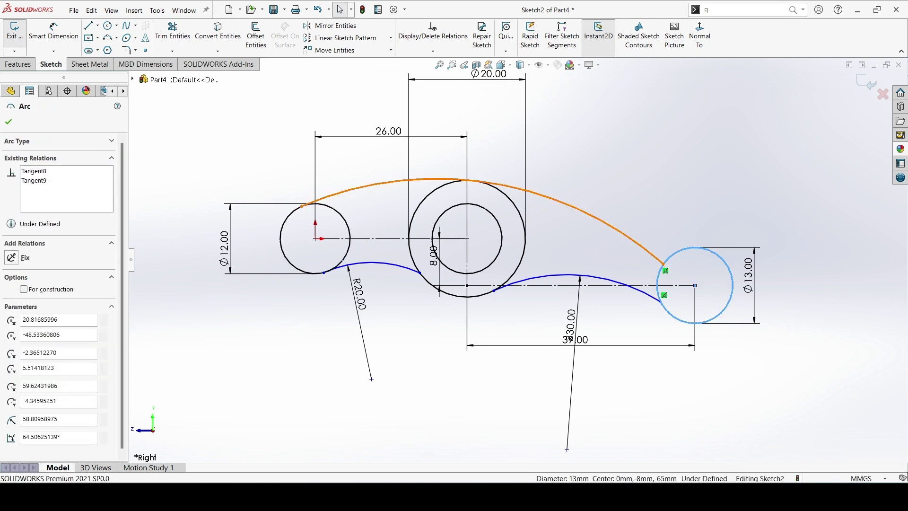
left_click(689, 209)
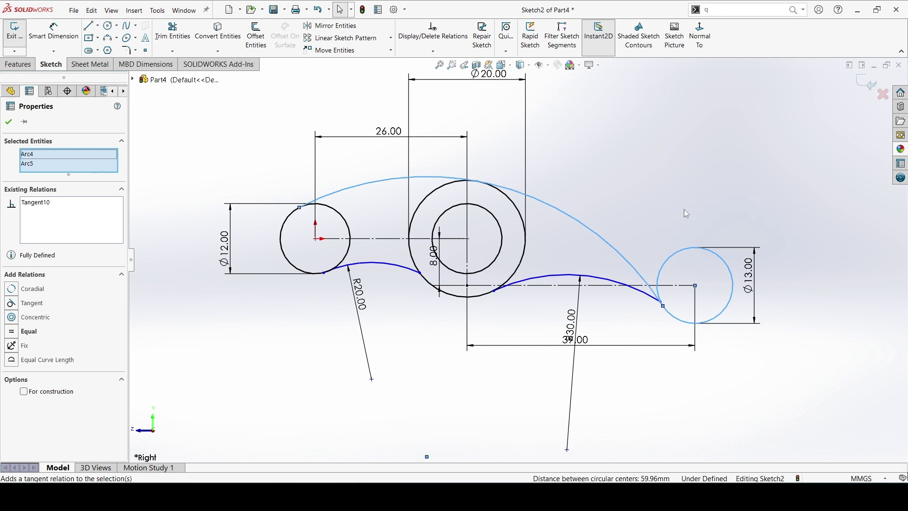
key("ctrl+z")
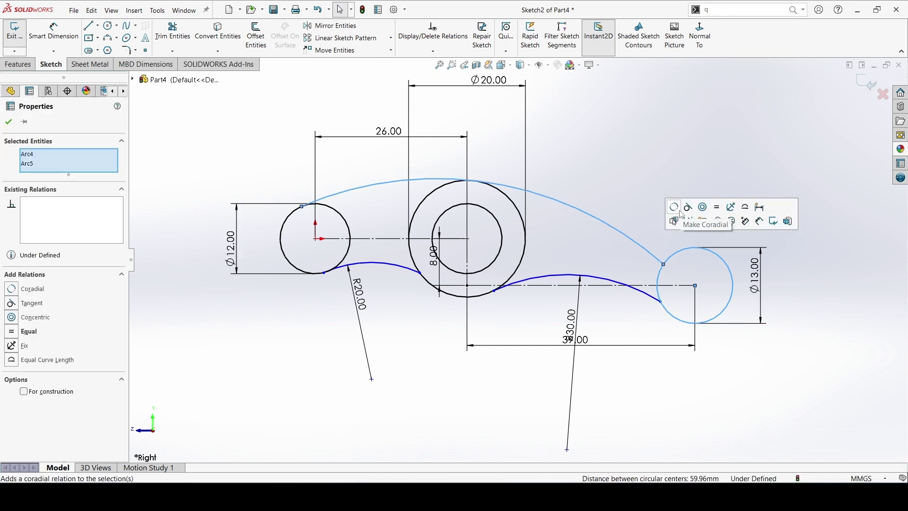
left_click(9, 123)
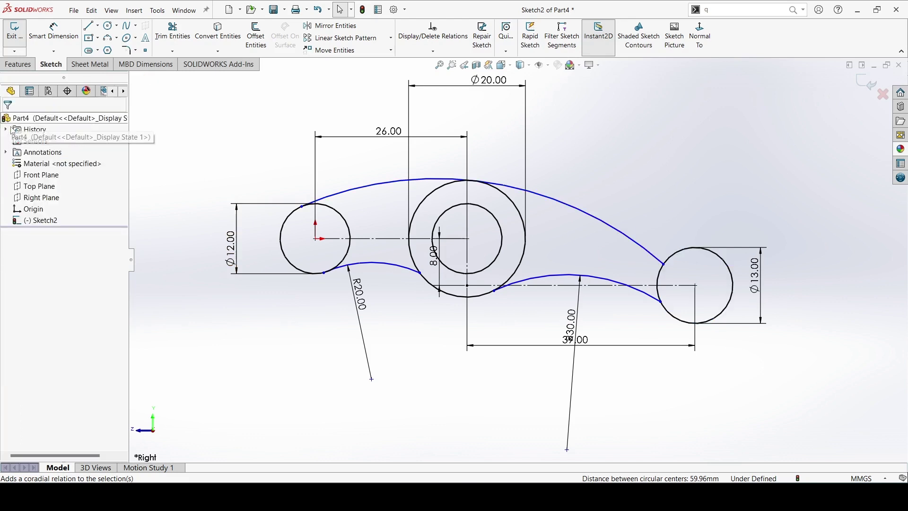
left_click(635, 247)
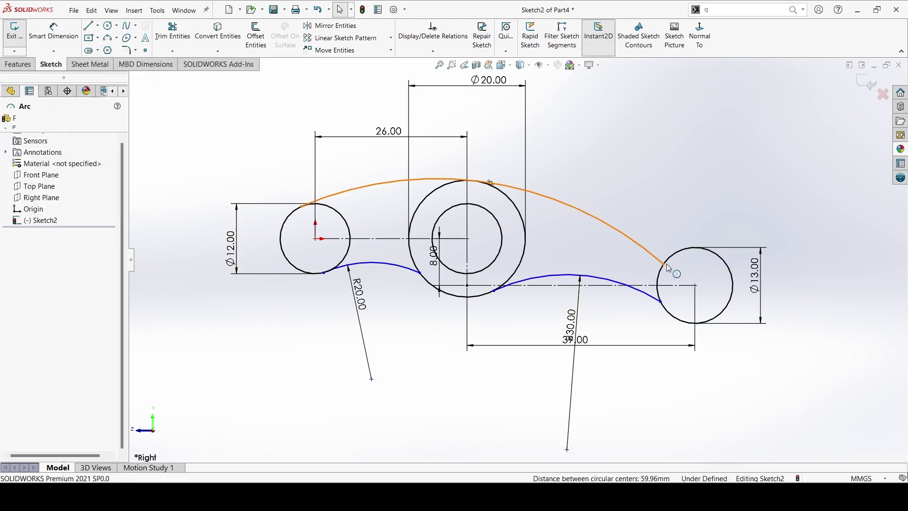
left_click(691, 247, "ctrl")
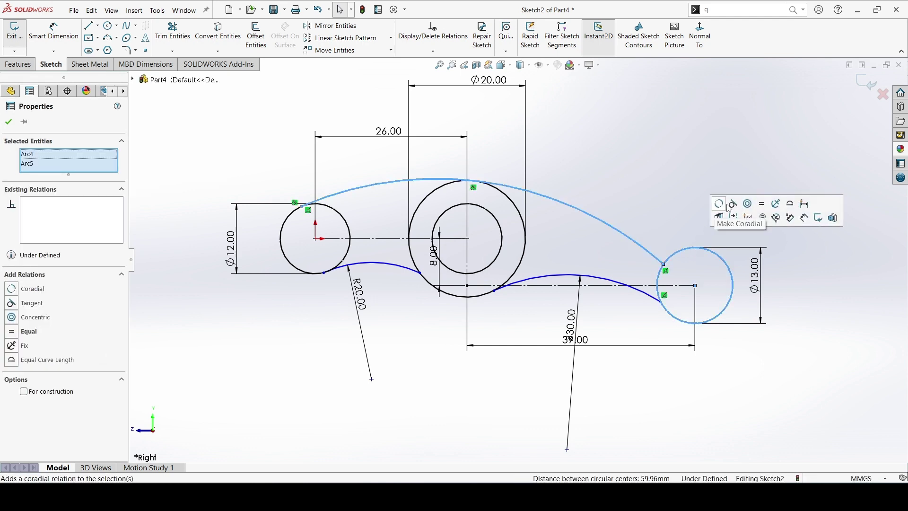
left_click(732, 205)
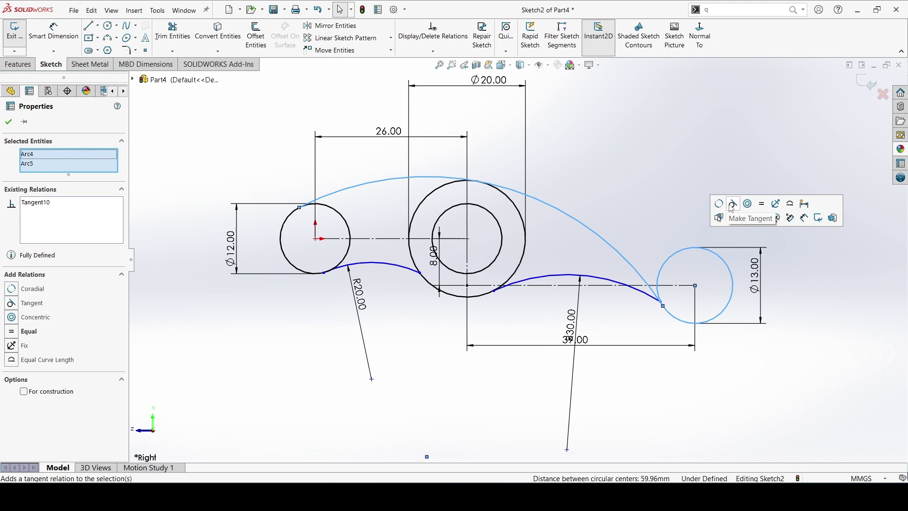
key("Escape")
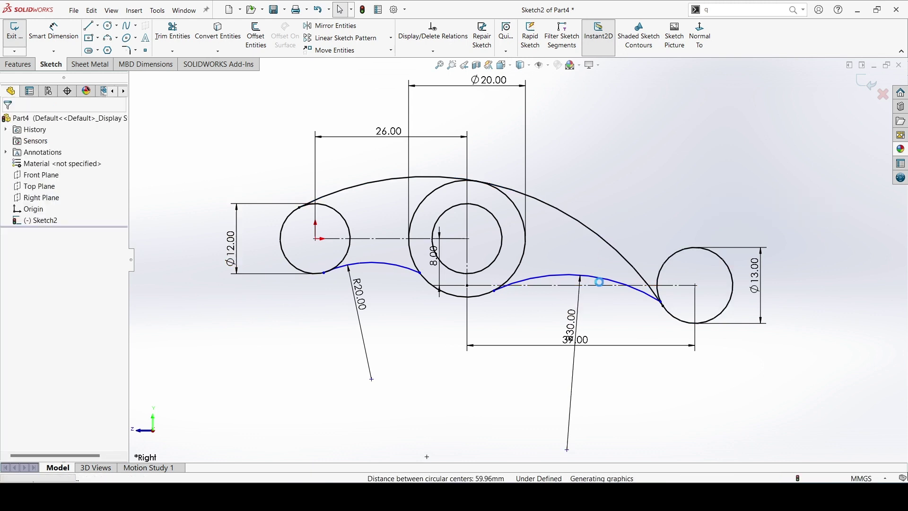
left_click(661, 298)
left_click(643, 254, "ctrl")
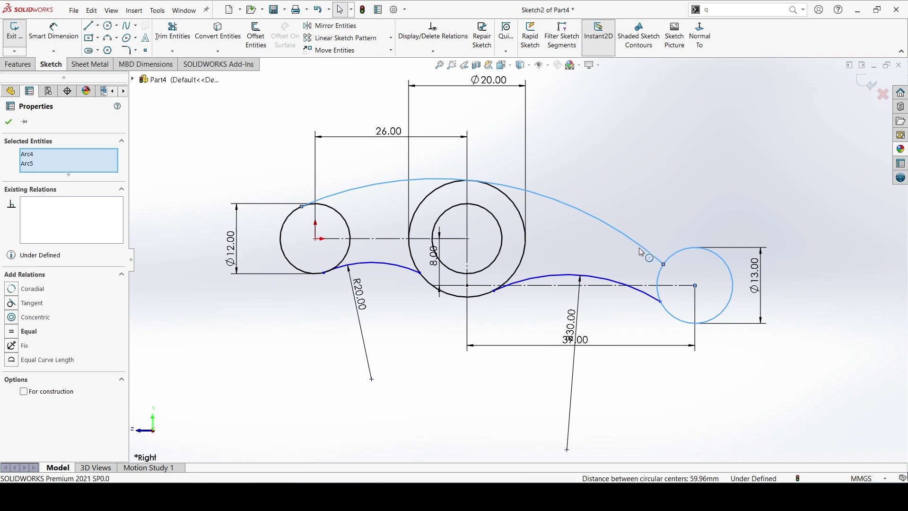
left_click(9, 126)
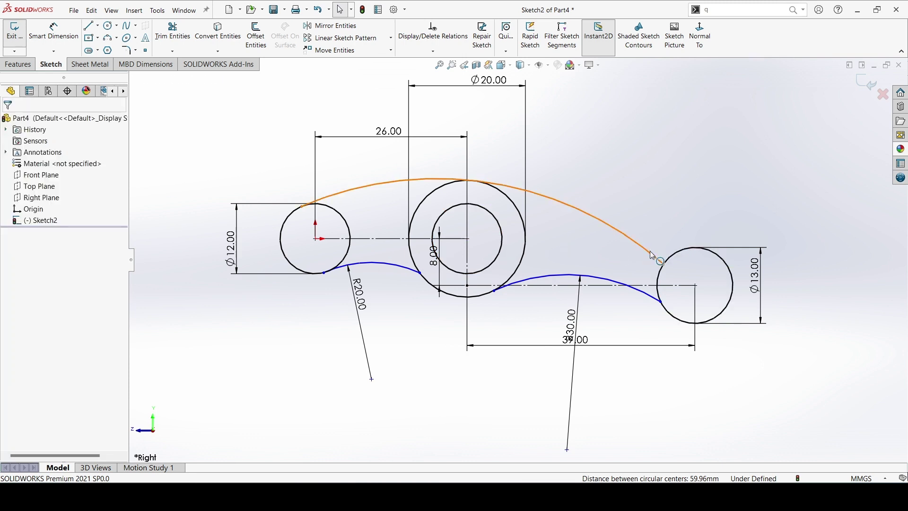
Drag the top arc's end onto the right circle's top and make it tangent.
left_click_drag(661, 259, 676, 242)
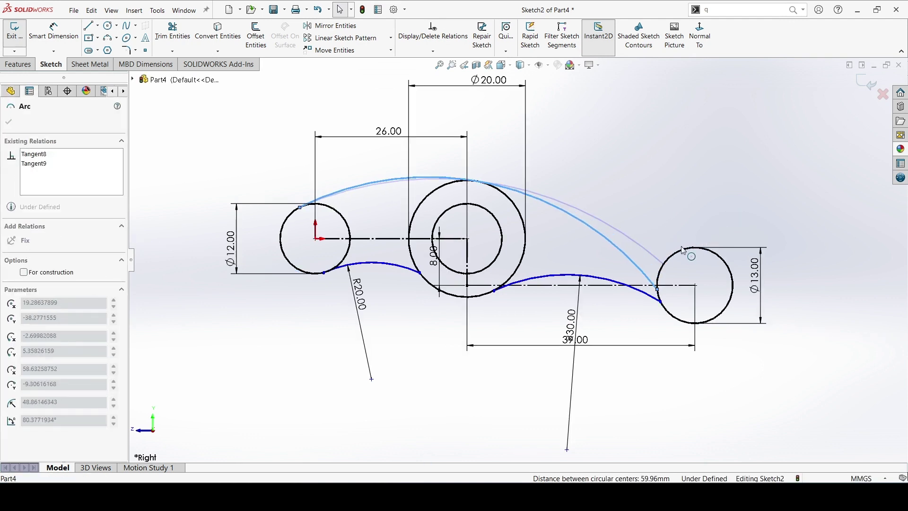
mouse_move(643, 253)
left_mouse_down()
mouse_move(626, 276)
mouse_move(661, 267)
left_mouse_up()
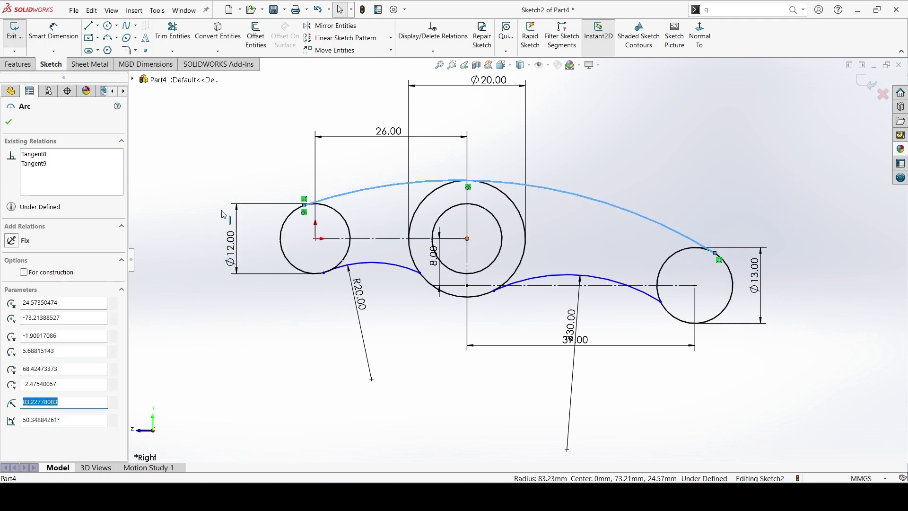
left_click(8, 121)
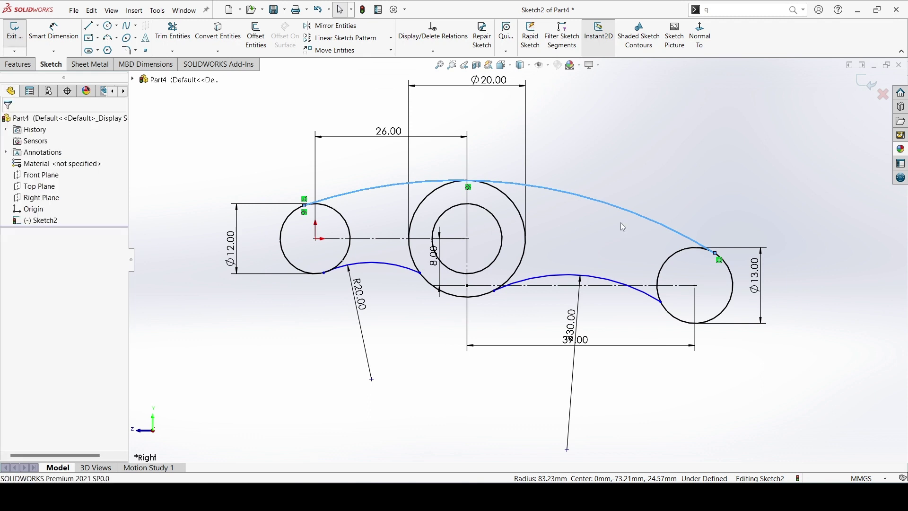
left_click(733, 270)
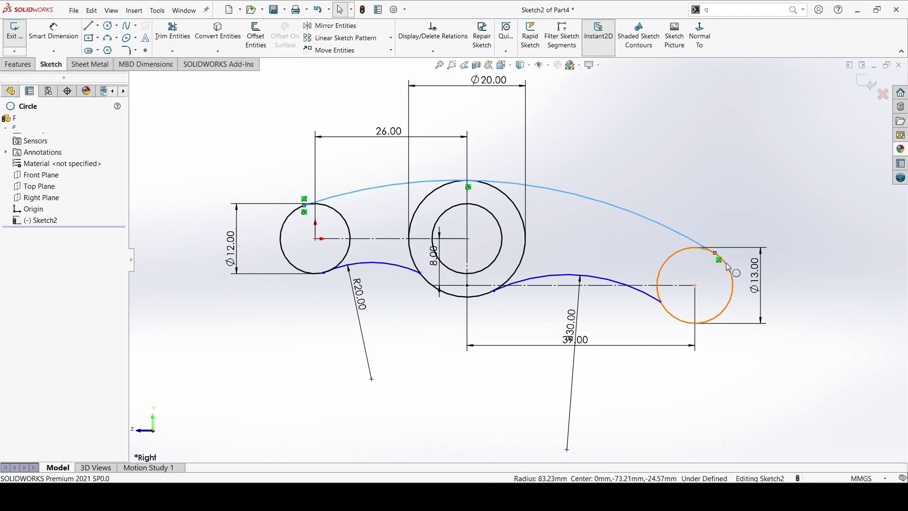
left_click(677, 236, "ctrl")
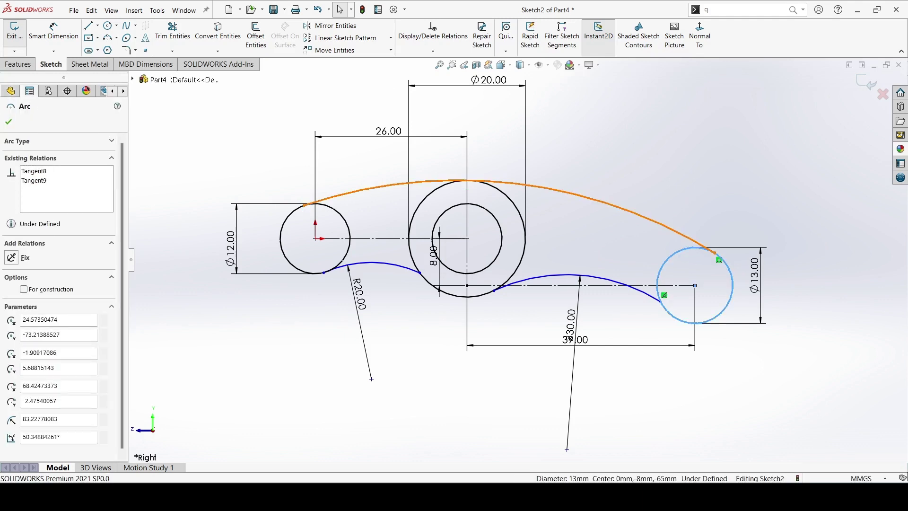
left_click(725, 190)
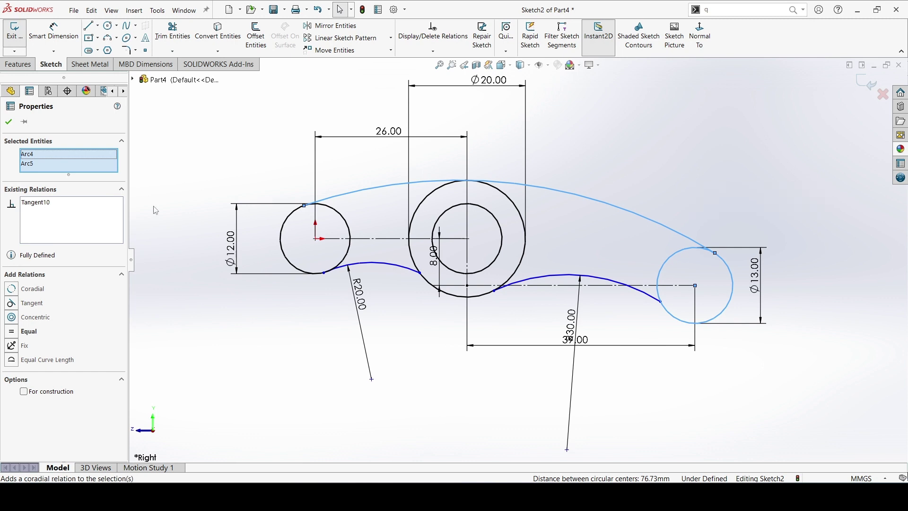
left_click(14, 125)
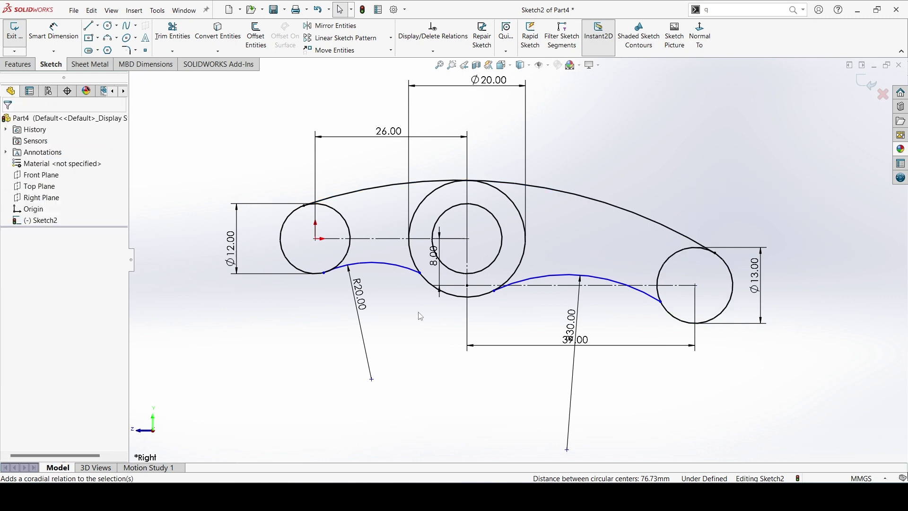
Make the R20 arc tangent to the small Ø12 circle.
scroll(363, 272, "down", 2)
scroll(360, 275, "down", 1)
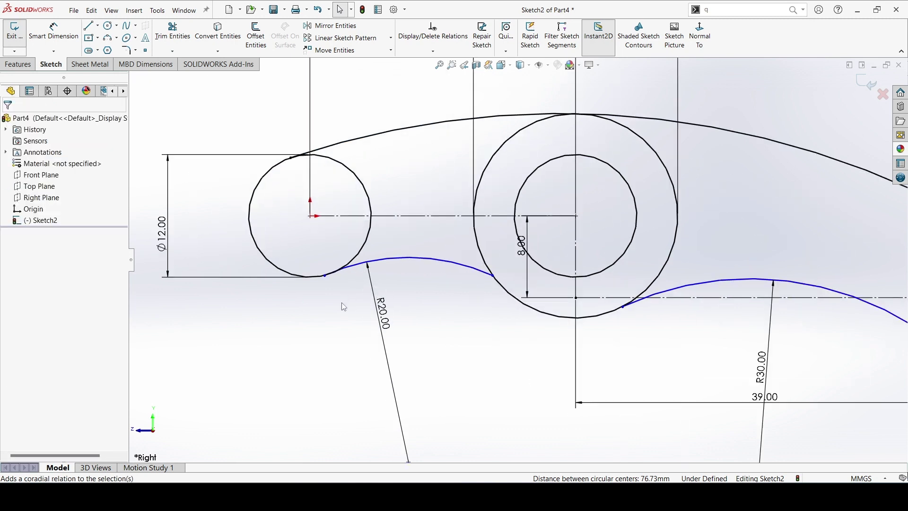
left_click(297, 278)
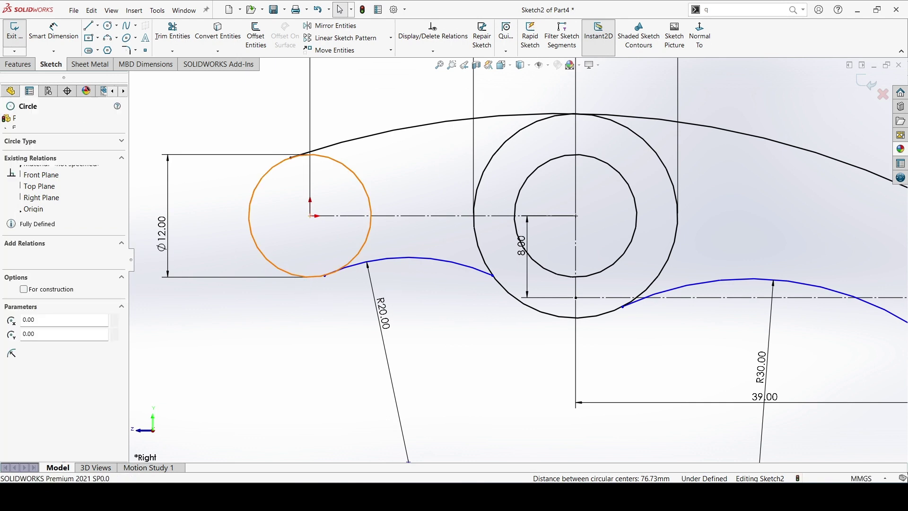
left_click(397, 260, "ctrl")
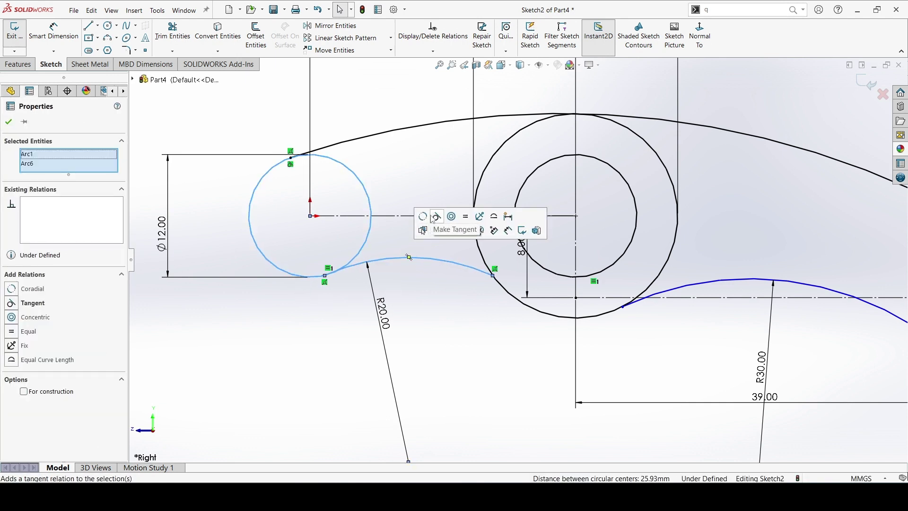
left_click(434, 218)
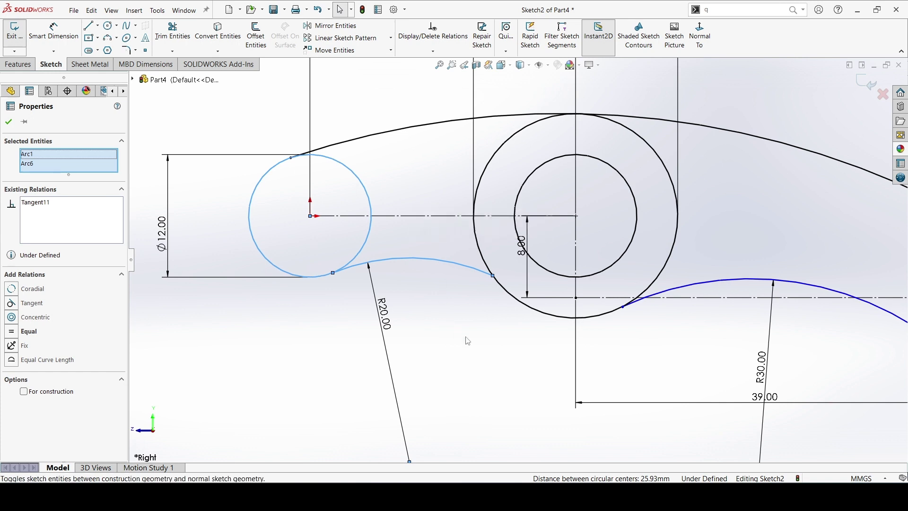
Make the R20 arc tangent to the large Ø20 hub circle.
left_click(496, 283)
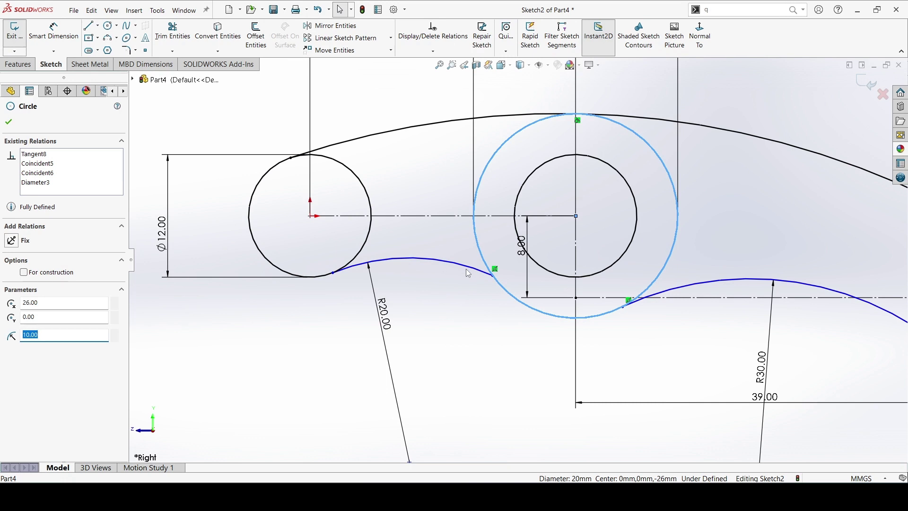
left_click(467, 271)
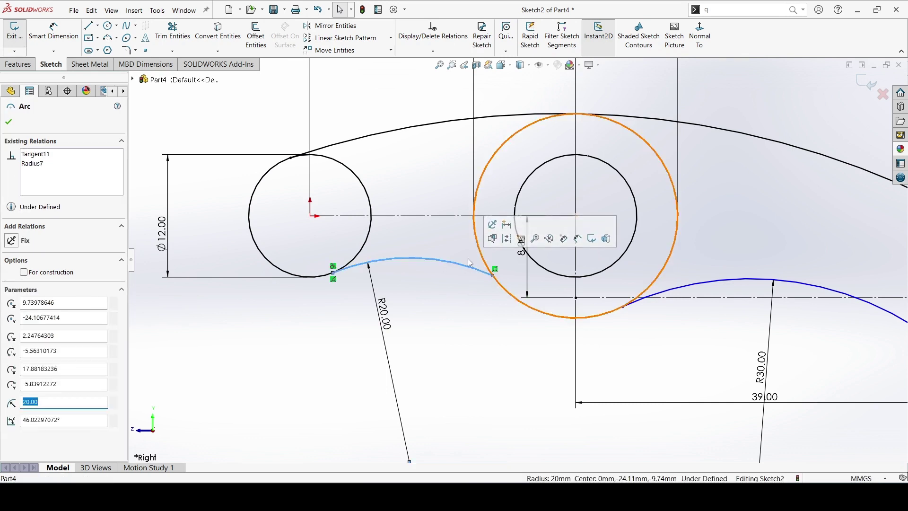
left_click(436, 321)
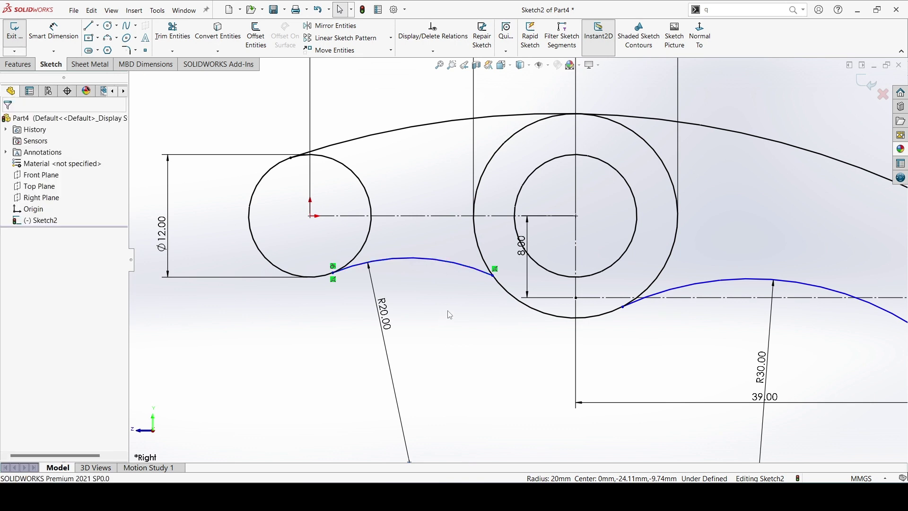
left_click(509, 292)
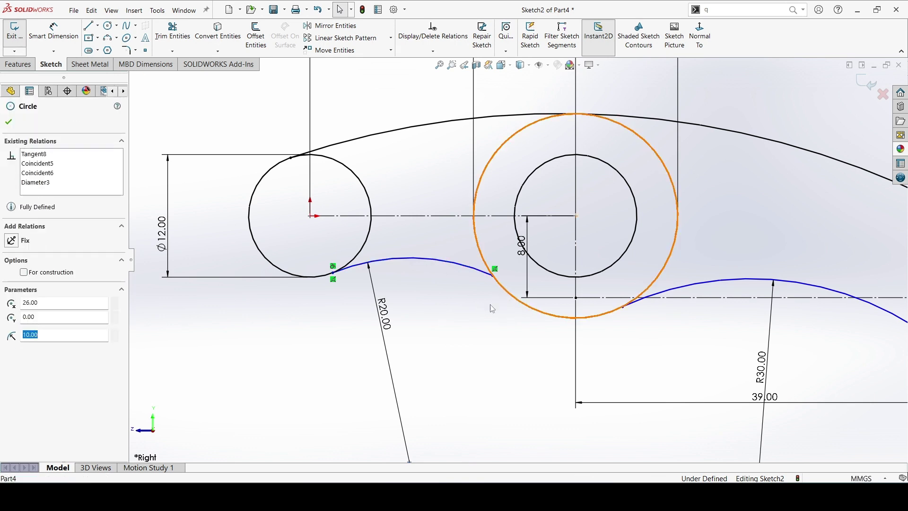
left_click(467, 270, "ctrl")
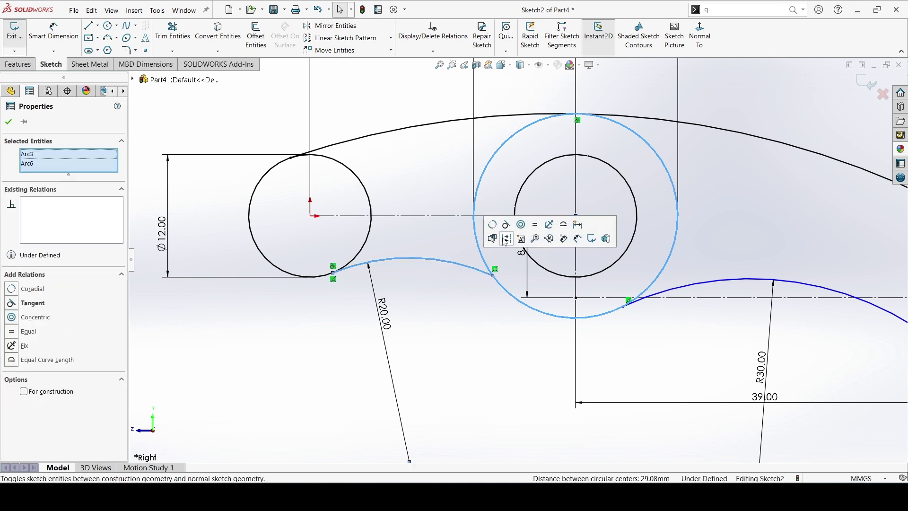
left_click(507, 225)
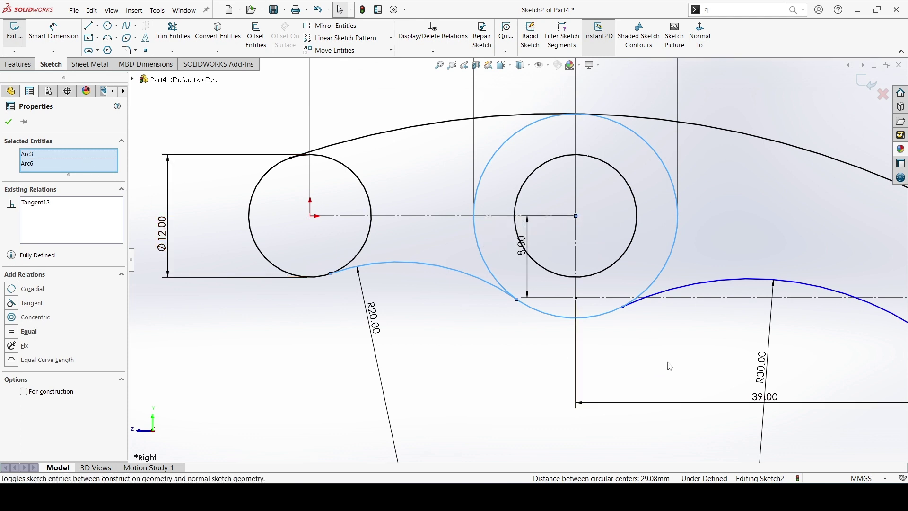
scroll(668, 367, "up", 3)
scroll(785, 345, "down", 1)
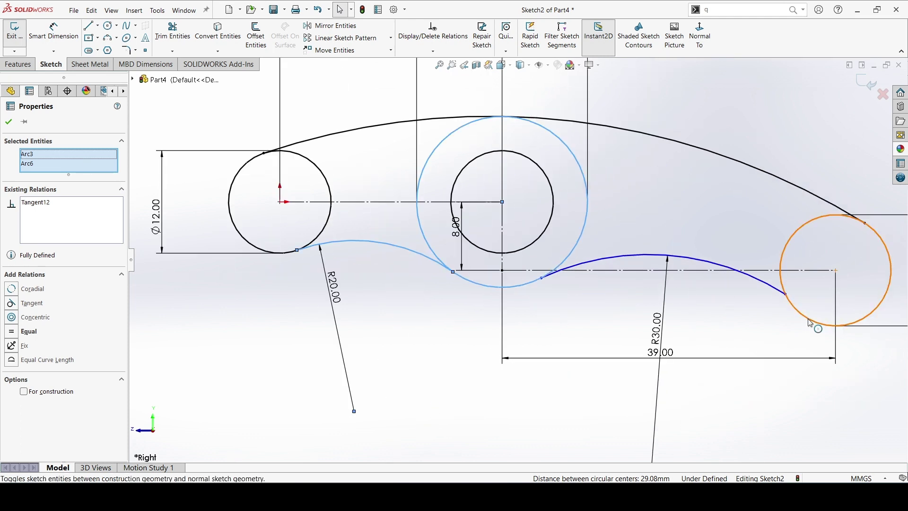
Make the R30 arc tangent to both the right Ø13 circle and the Ø20 hub circle.
left_click(810, 323)
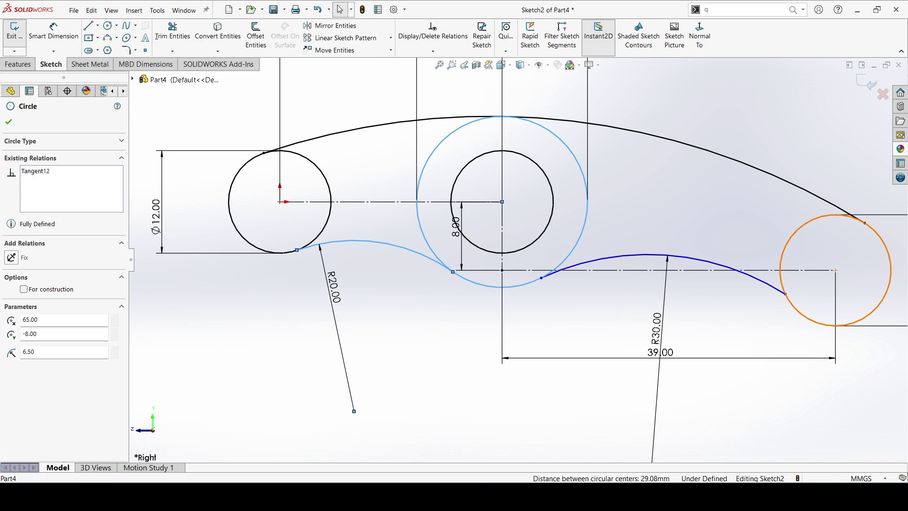
left_click(747, 276, "ctrl")
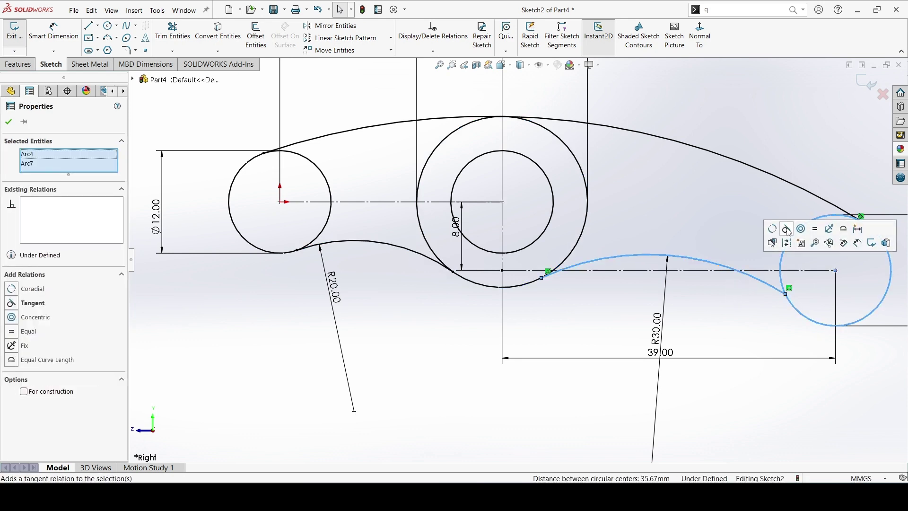
left_click(787, 230)
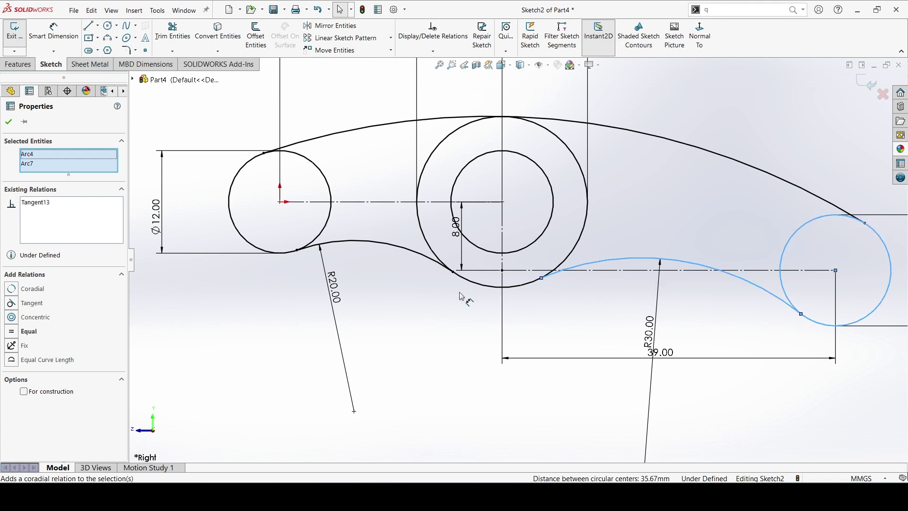
left_click(524, 284)
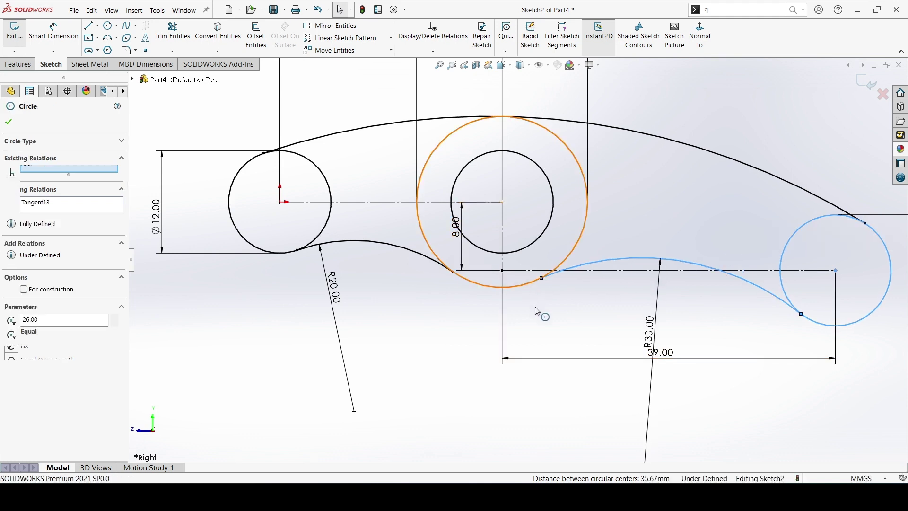
left_click(589, 262)
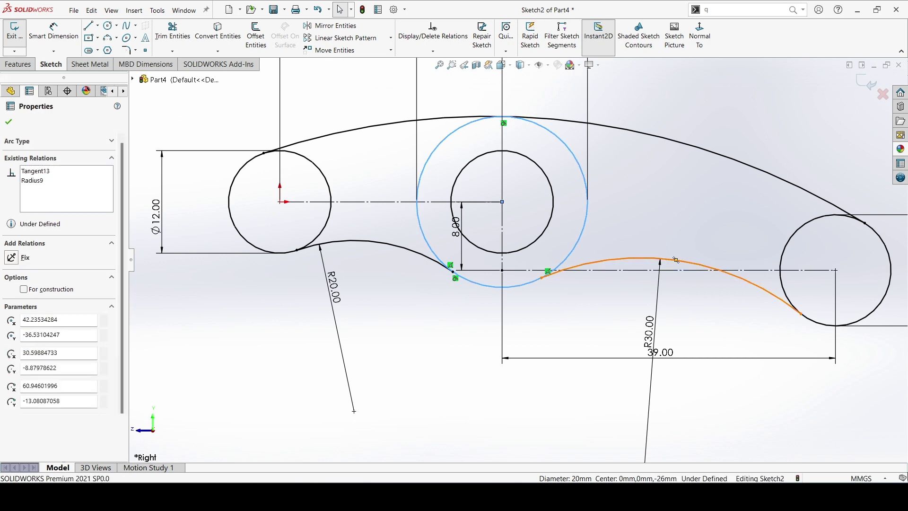
left_click(676, 259, "ctrl")
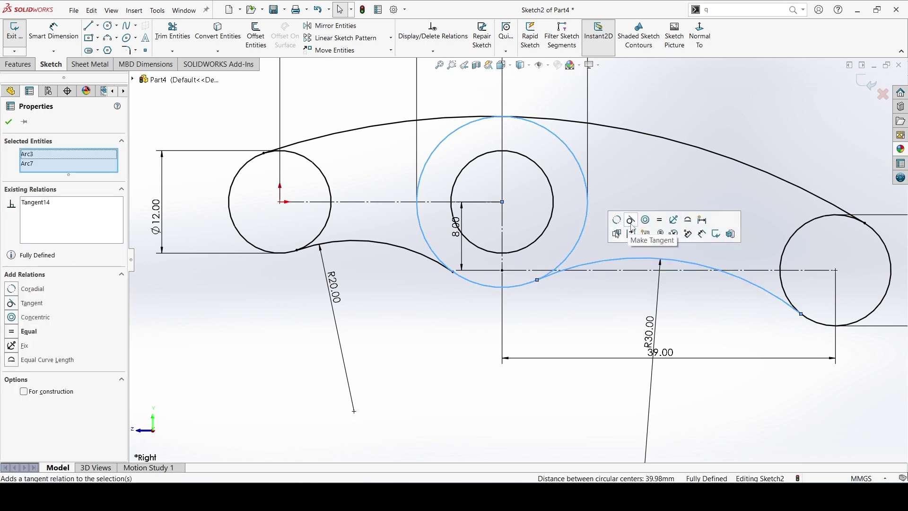
left_click(11, 123)
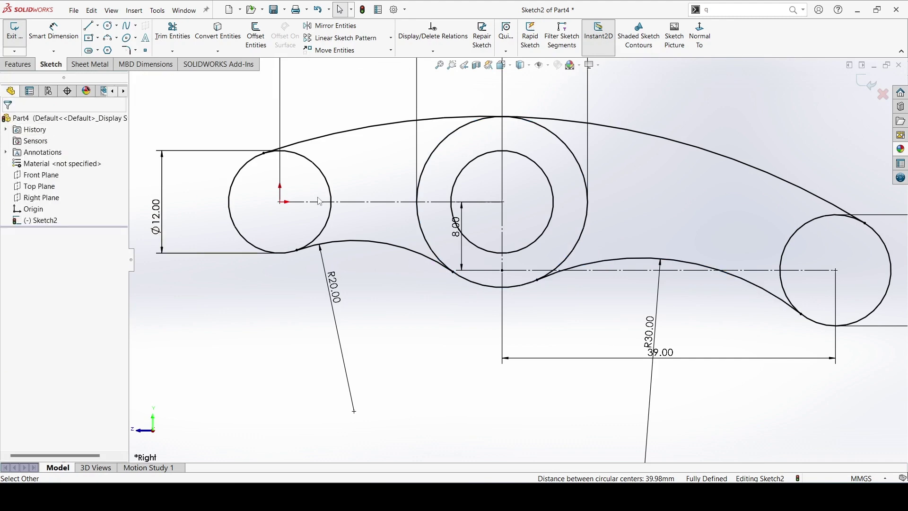
scroll(568, 298, "down", 3)
scroll(602, 296, "up", 4)
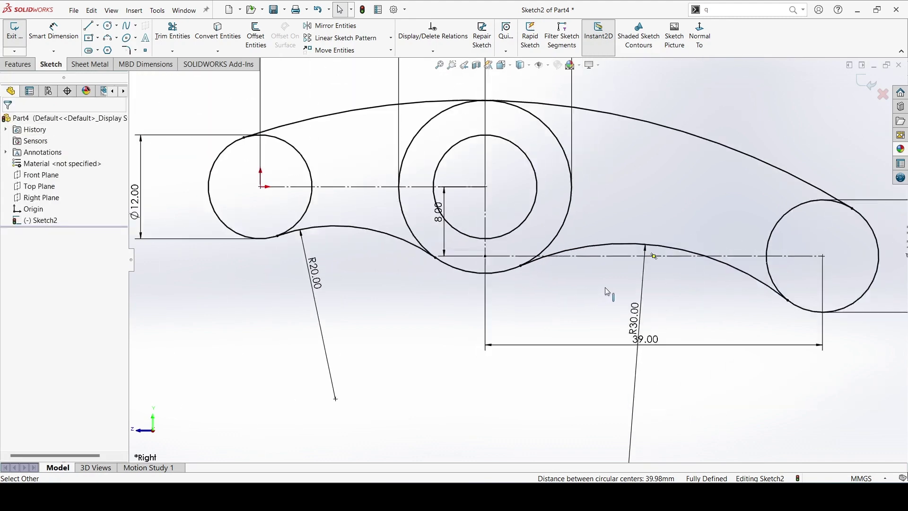
scroll(606, 289, "up", 2)
scroll(606, 290, "up", 1)
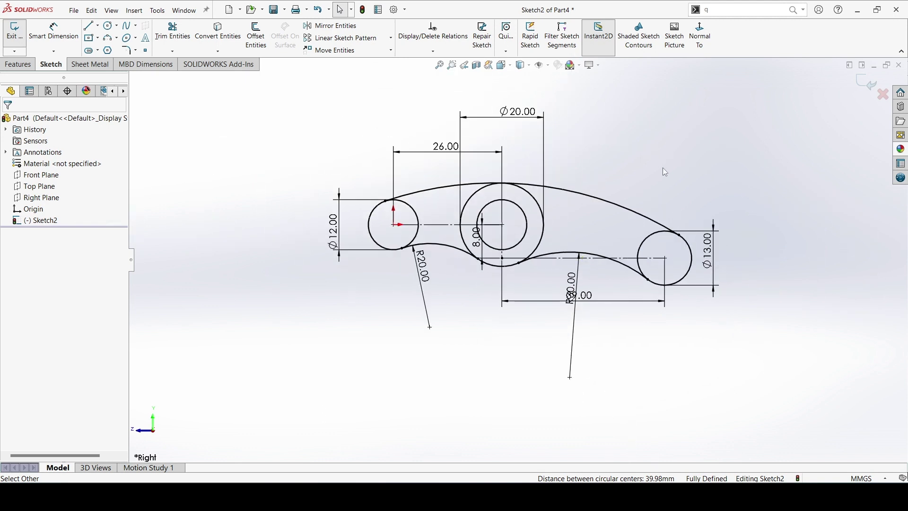
Extrude the left and right end circle regions 8.5 mm with a Mid Plane end condition.
left_click(18, 66)
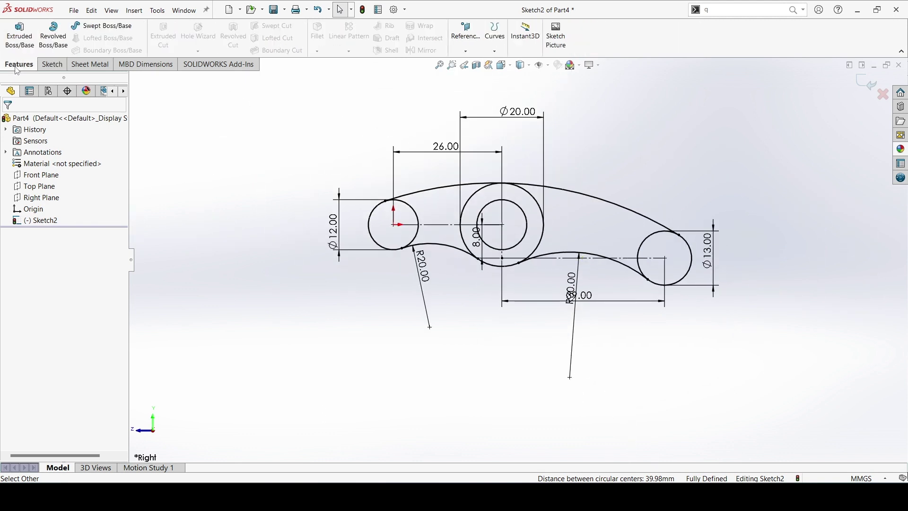
left_click(27, 40)
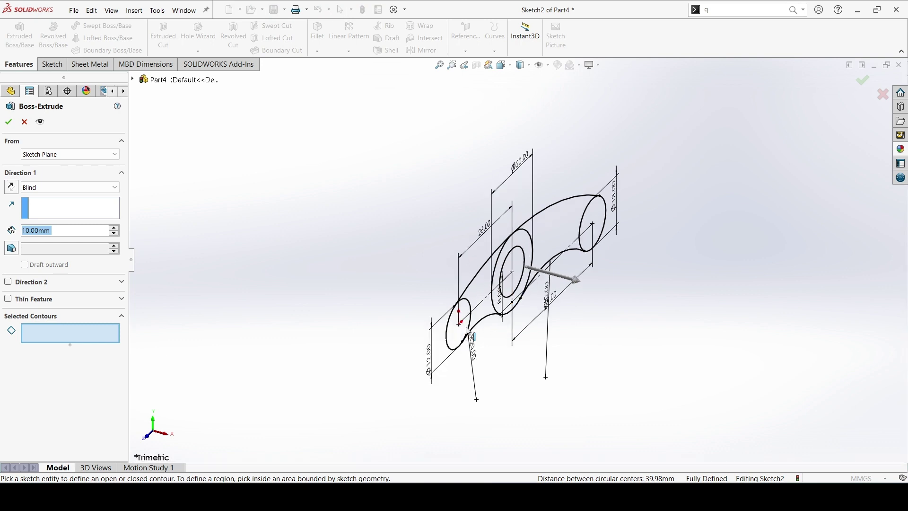
left_click(456, 334)
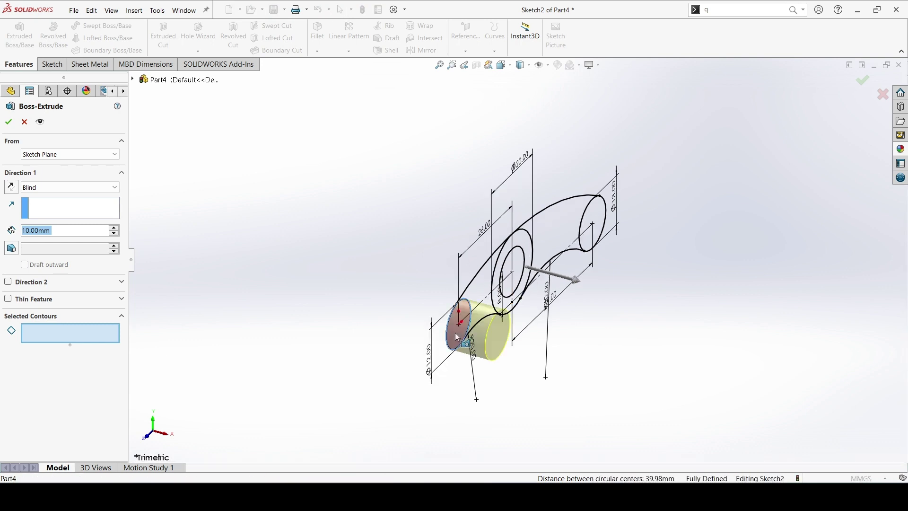
left_click(594, 214)
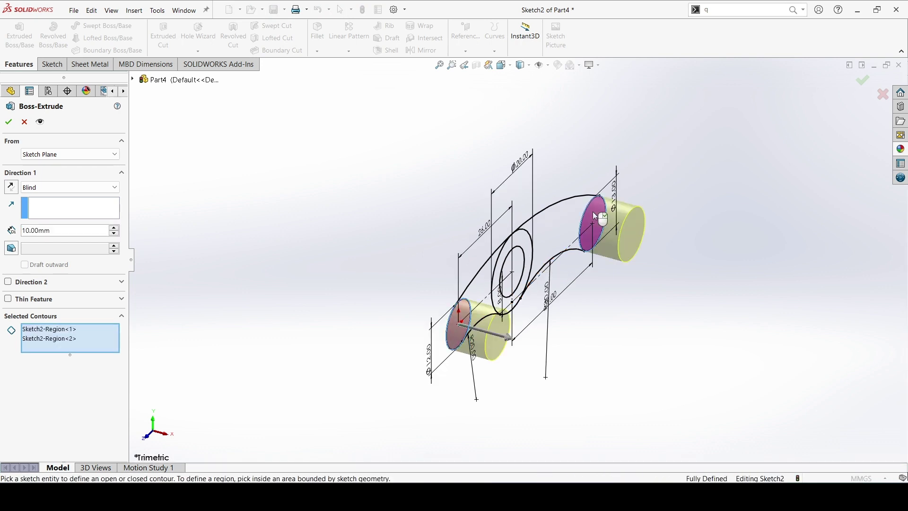
left_click(100, 190)
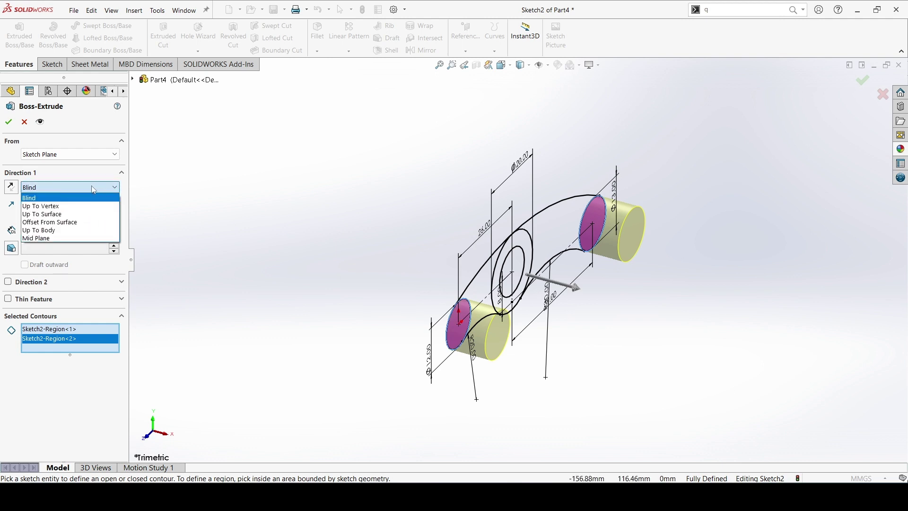
left_click(45, 238)
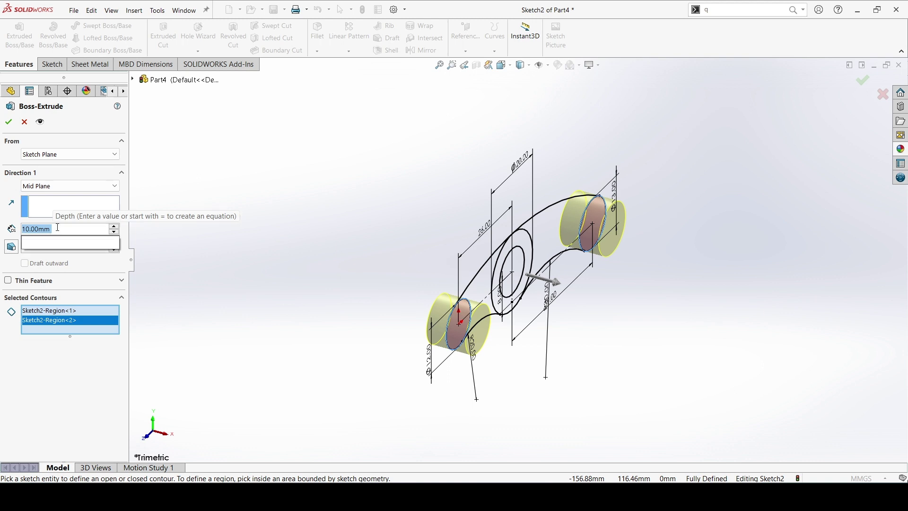
type("8.5")
key("Return")
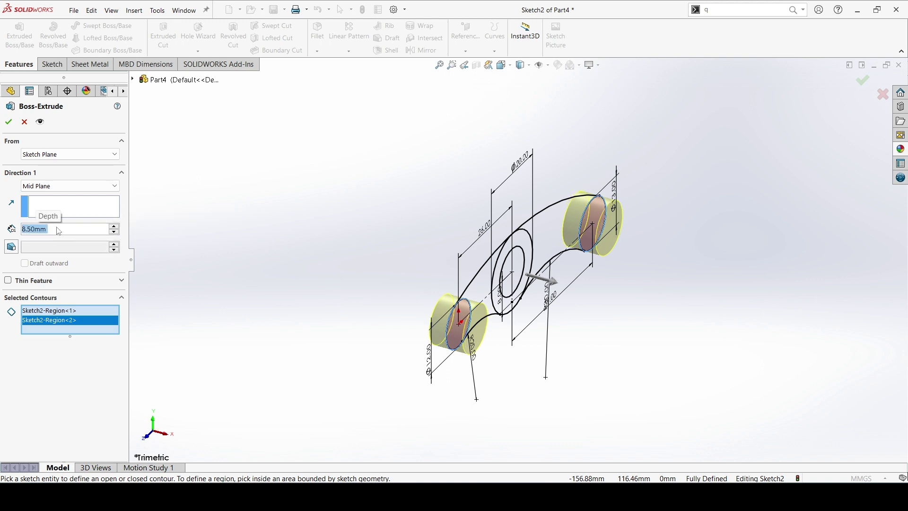
left_click(7, 123)
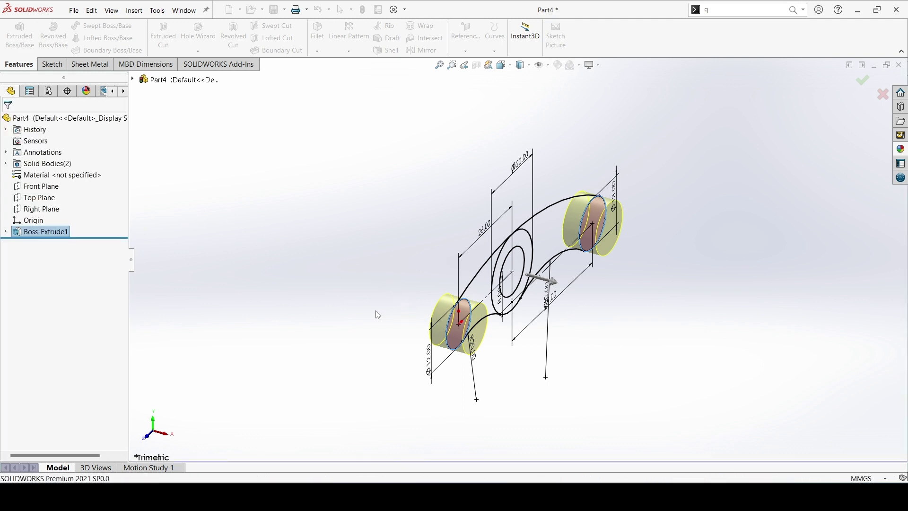
Extrude both curved arm regions of Sketch2 5 mm Mid Plane as Boss-Extrude2.
left_click(6, 232)
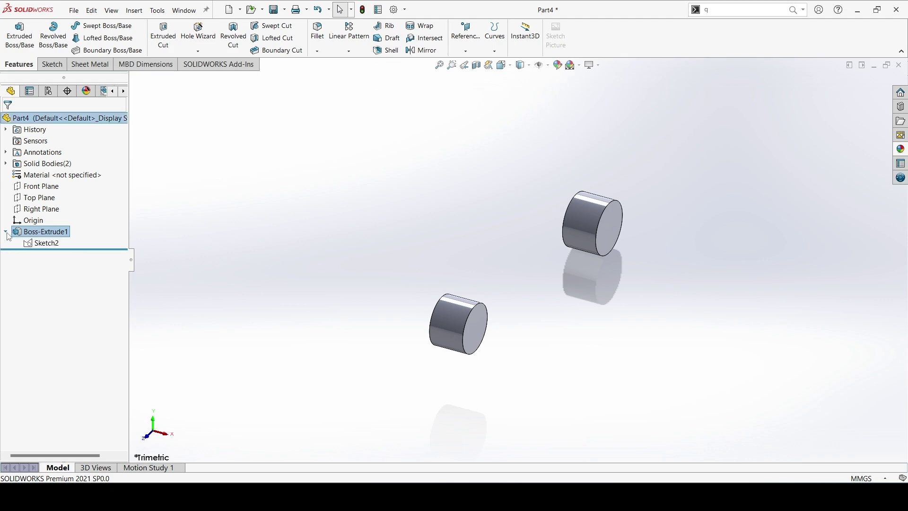
left_click(29, 245)
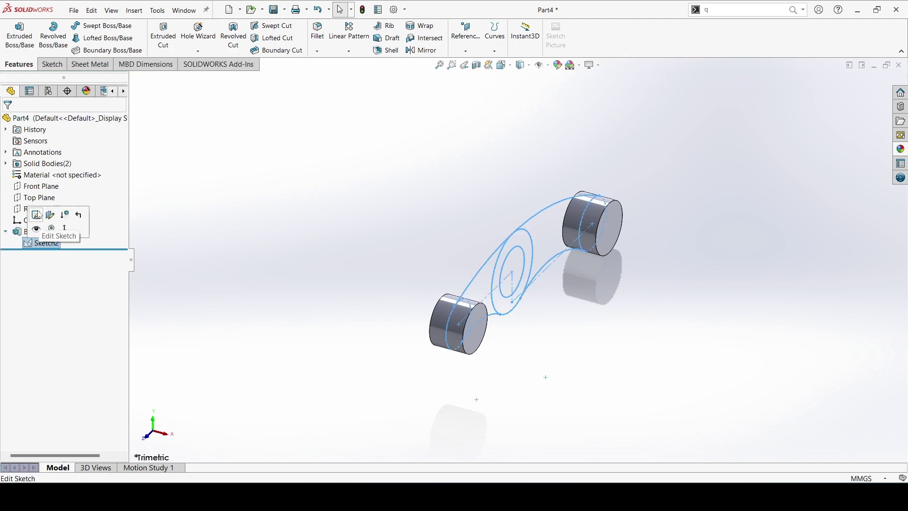
left_click(25, 40)
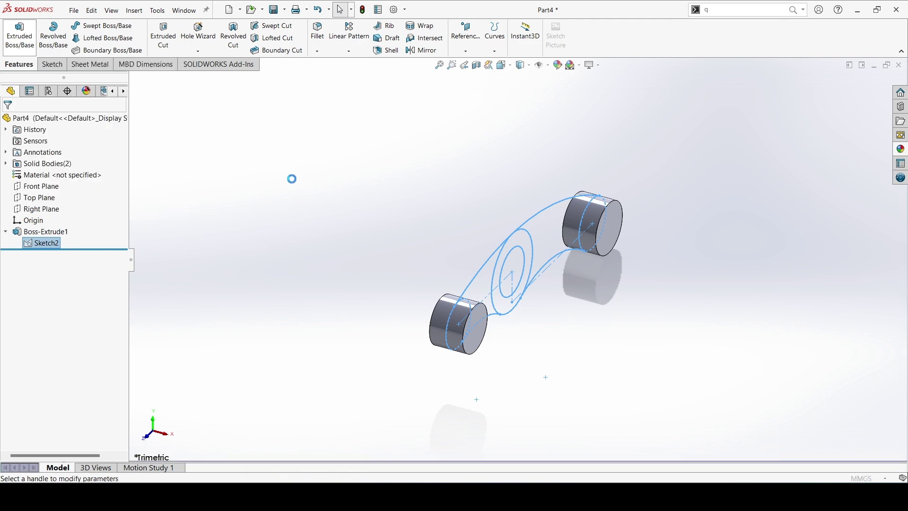
left_click(559, 234)
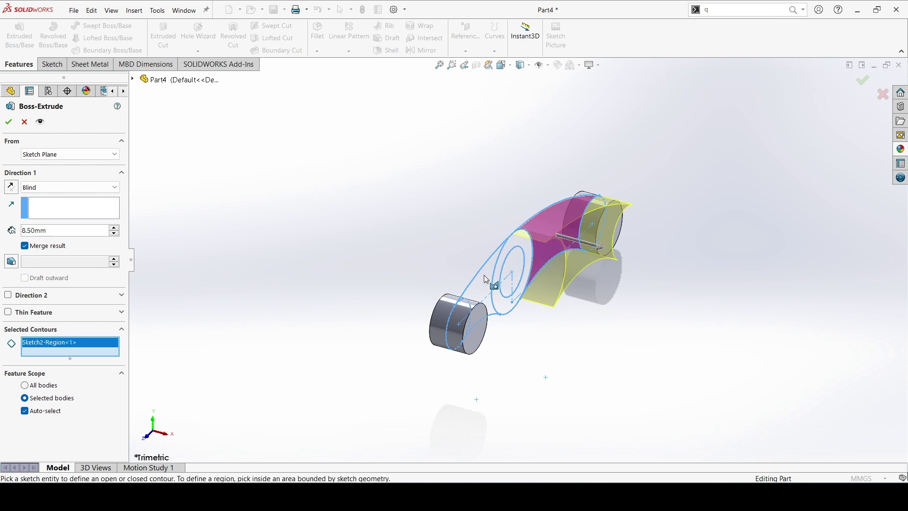
left_click(515, 322)
scroll(520, 321, "down", 2)
scroll(527, 322, "down", 2)
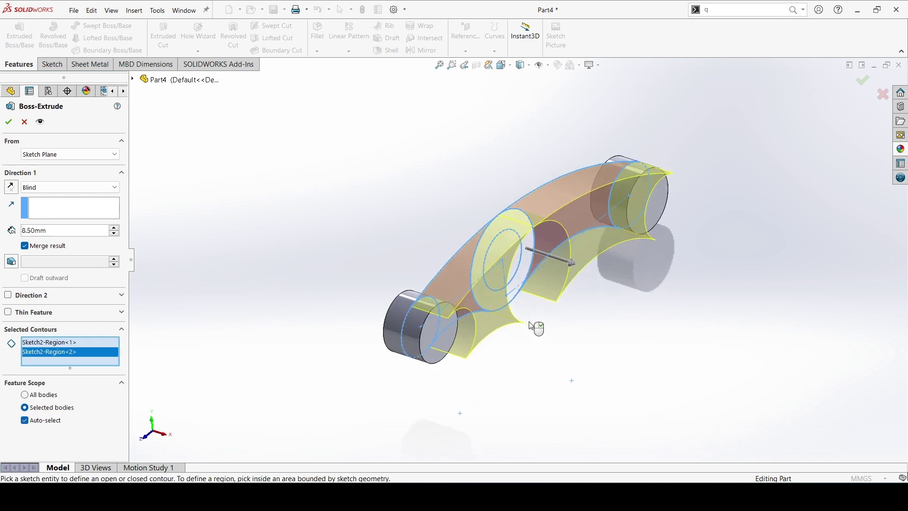
scroll(534, 323, "down", 2)
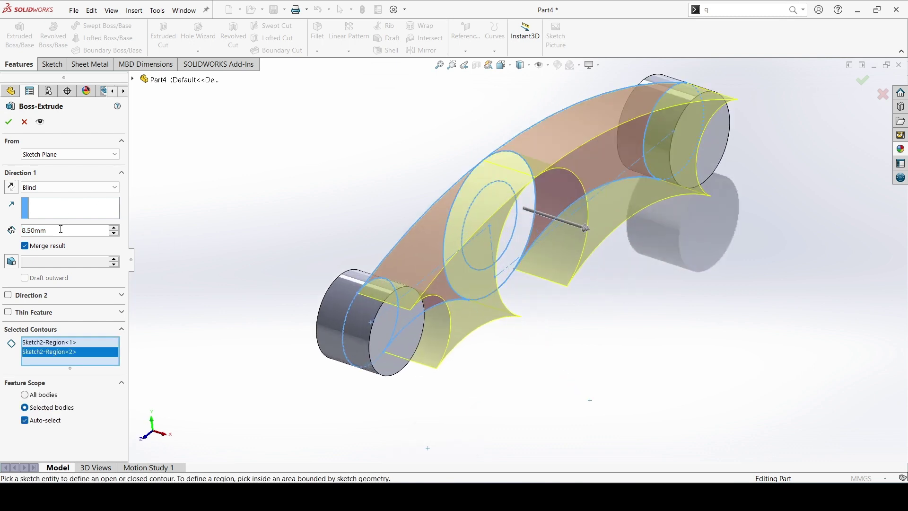
left_click(61, 188)
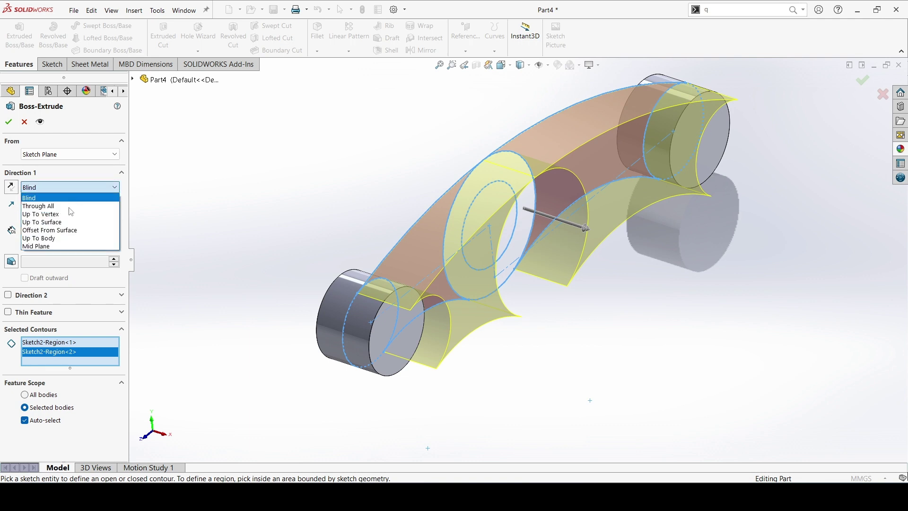
left_click(59, 247)
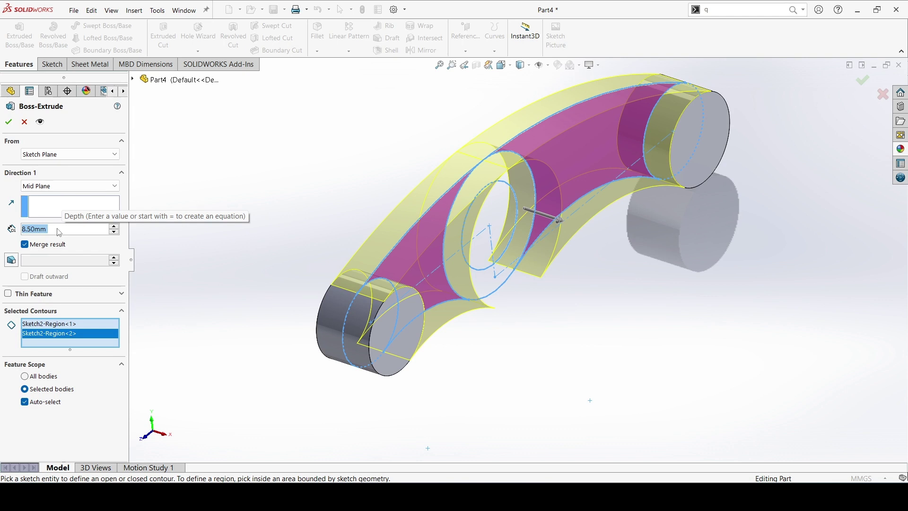
type("5")
key("Return")
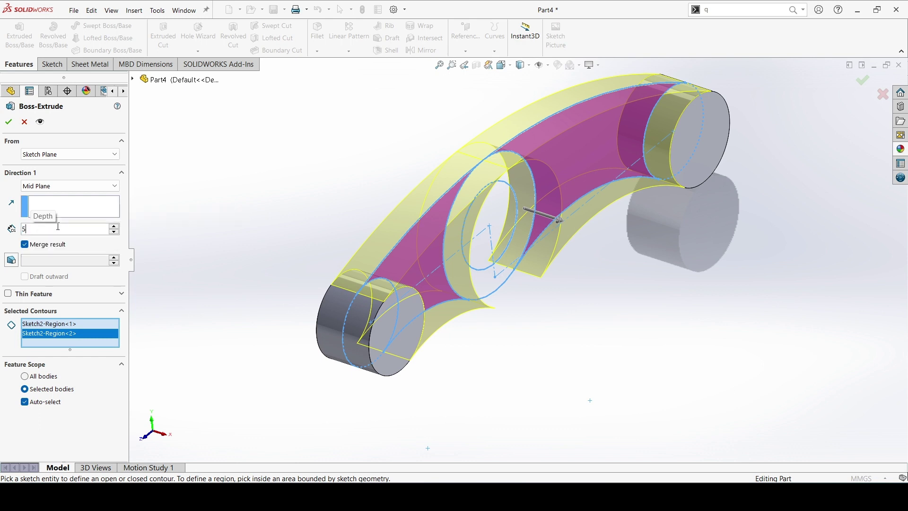
left_click(8, 123)
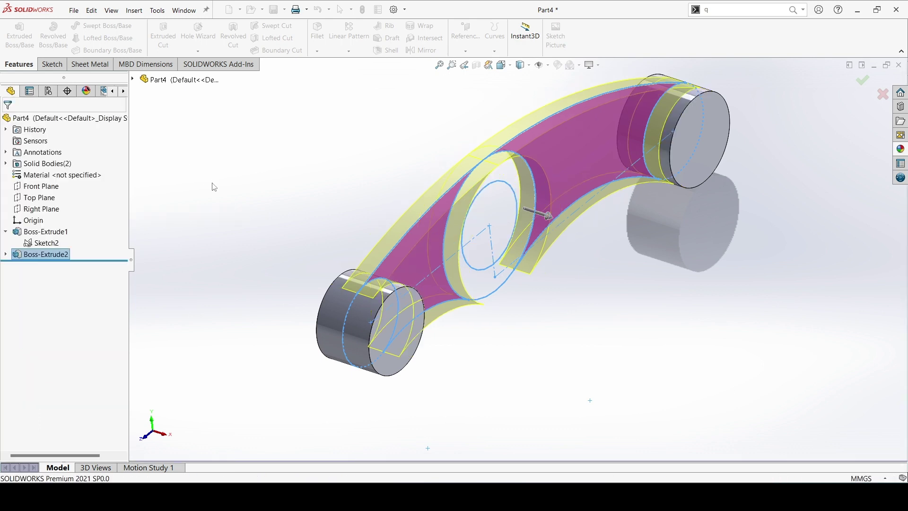
Extrude the ring around the central hole Mid Plane to 21 mm, correcting an initial 22 mm.
left_click(29, 243)
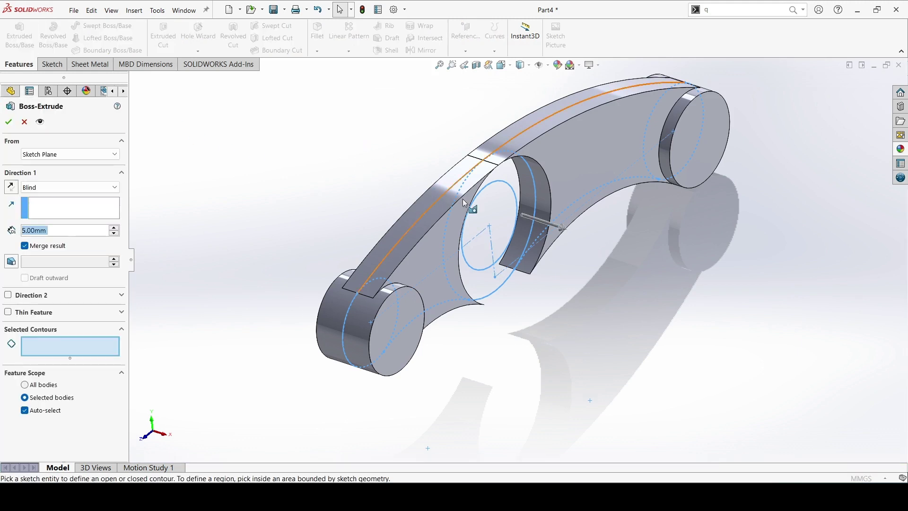
left_click(512, 174)
left_click(71, 187)
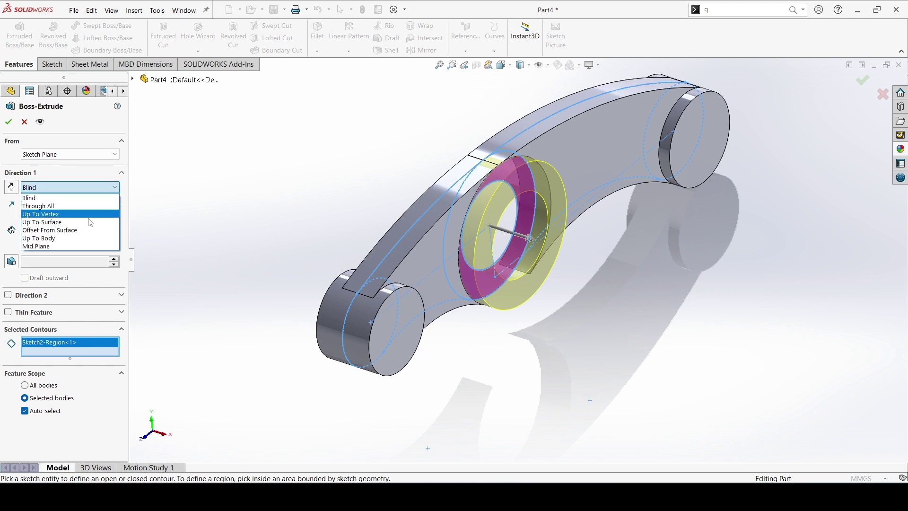
left_click(74, 248)
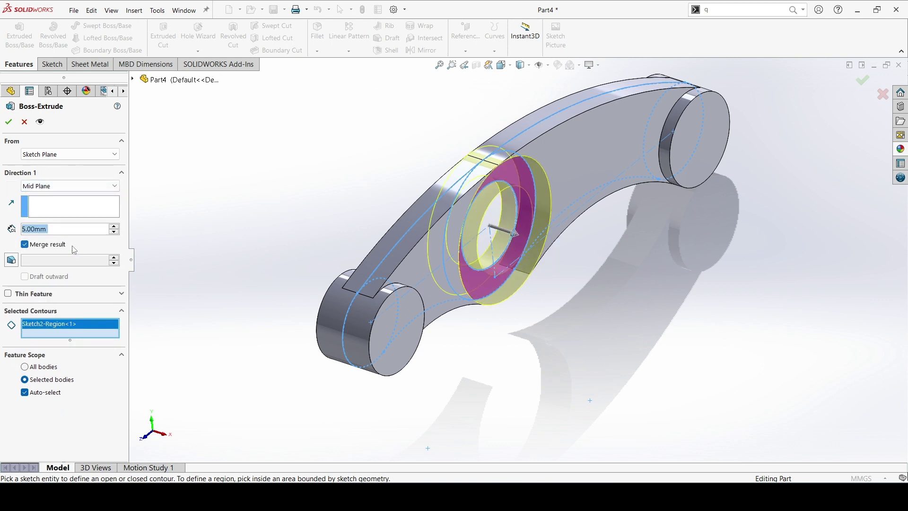
type("22")
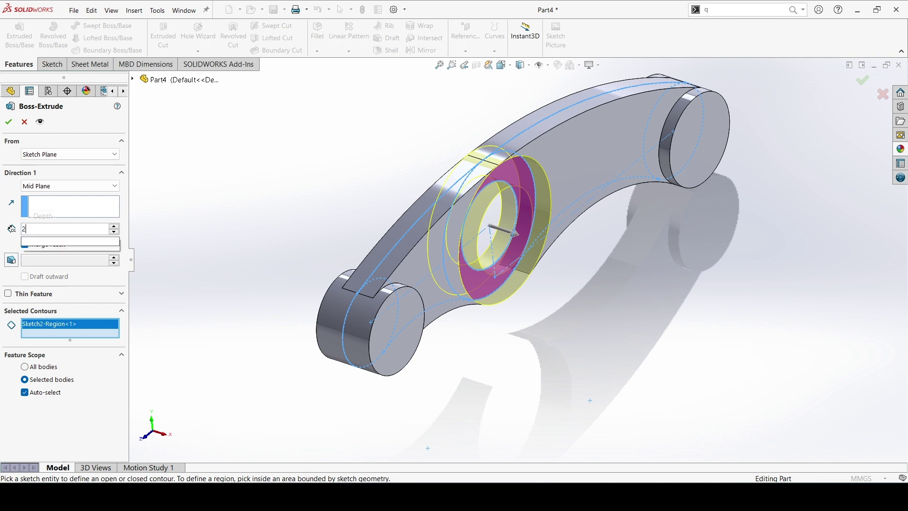
key("Return")
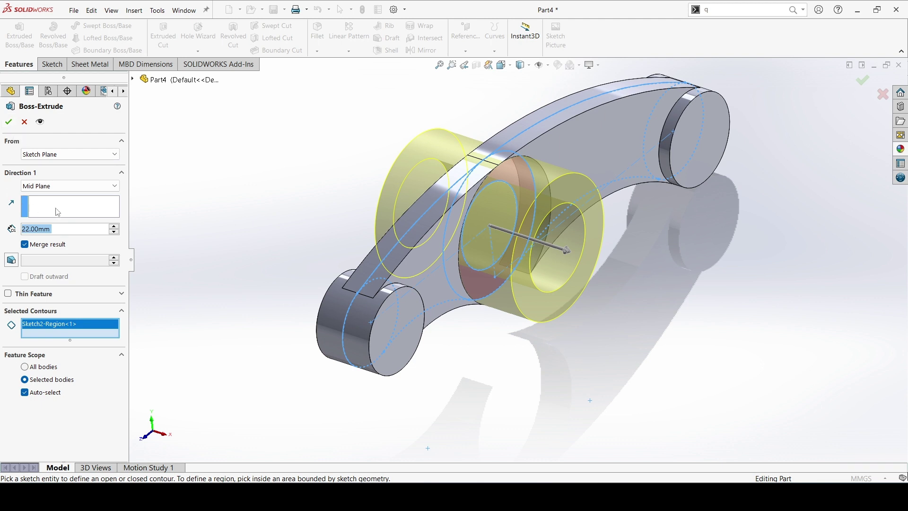
type("21")
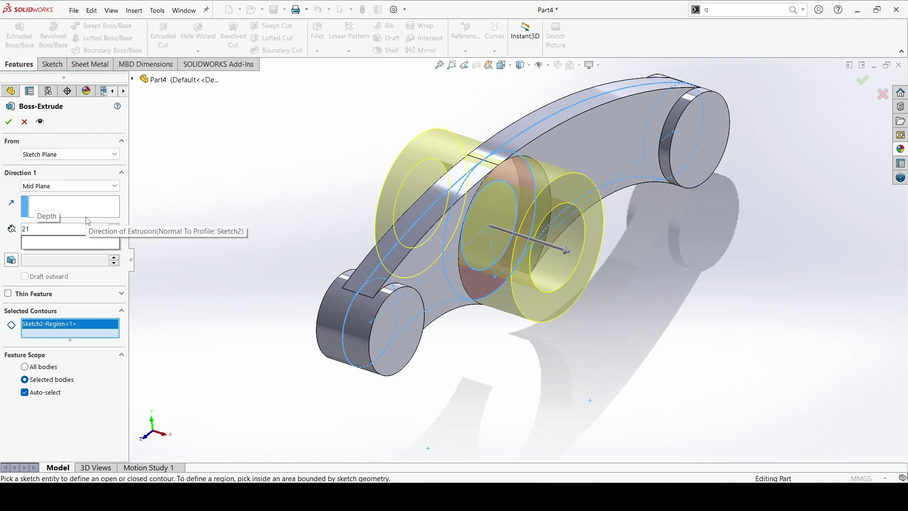
key("Return")
left_click(9, 121)
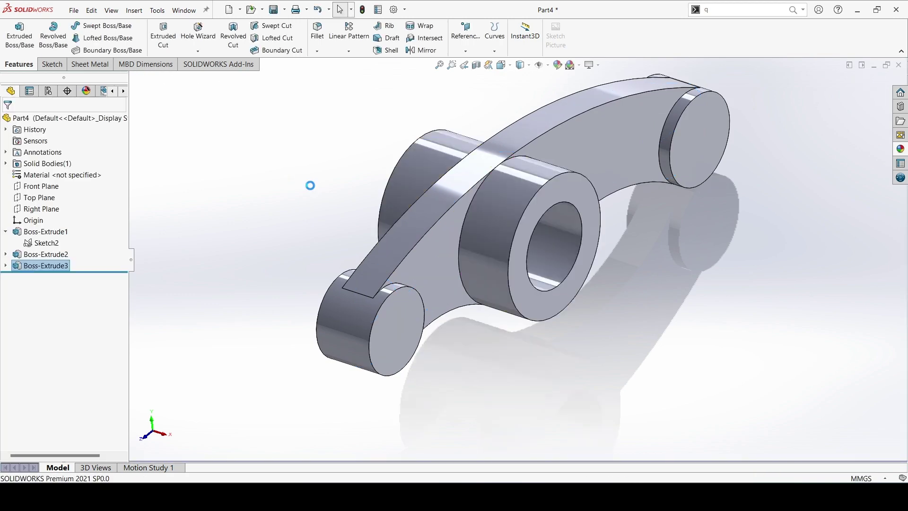
middle_click_drag(360, 200, 302, 203)
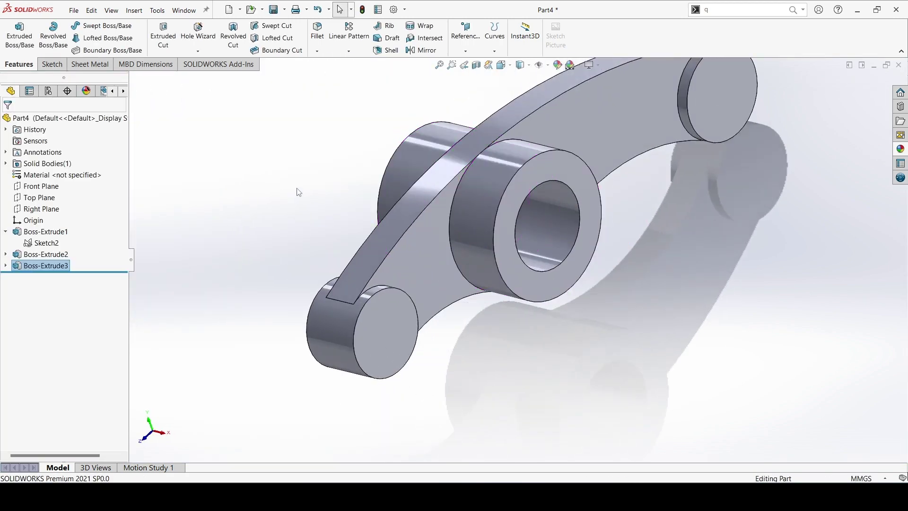
key("ctrl+7")
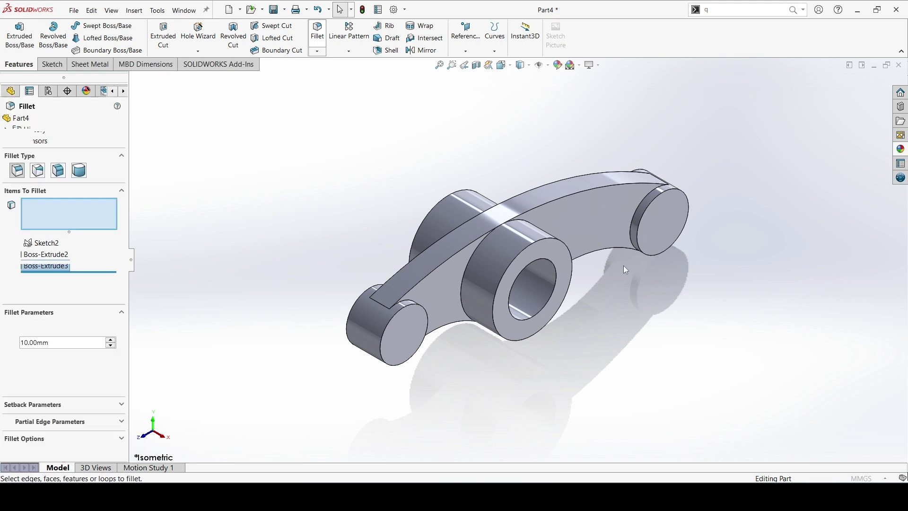
Fillet the six arm-to-hub and arm-to-end-boss edges with a 1.5 mm radius.
left_click(633, 224)
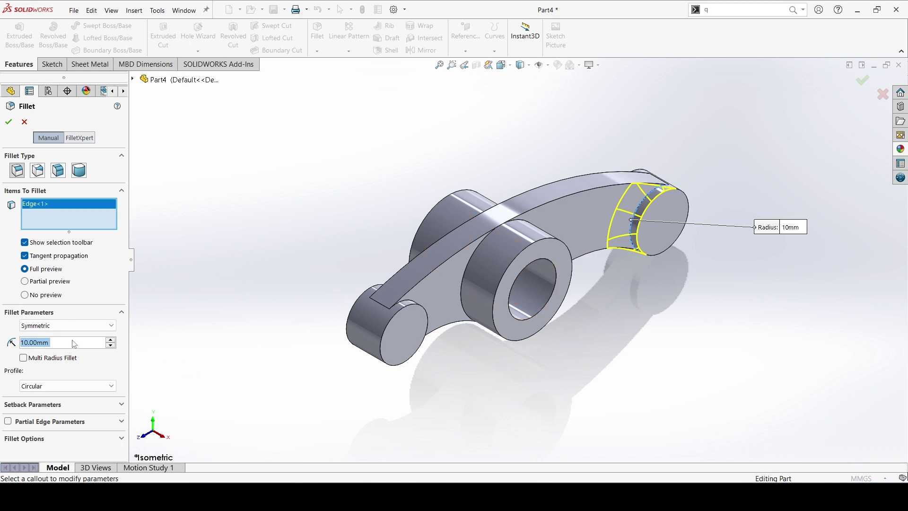
type("1.5")
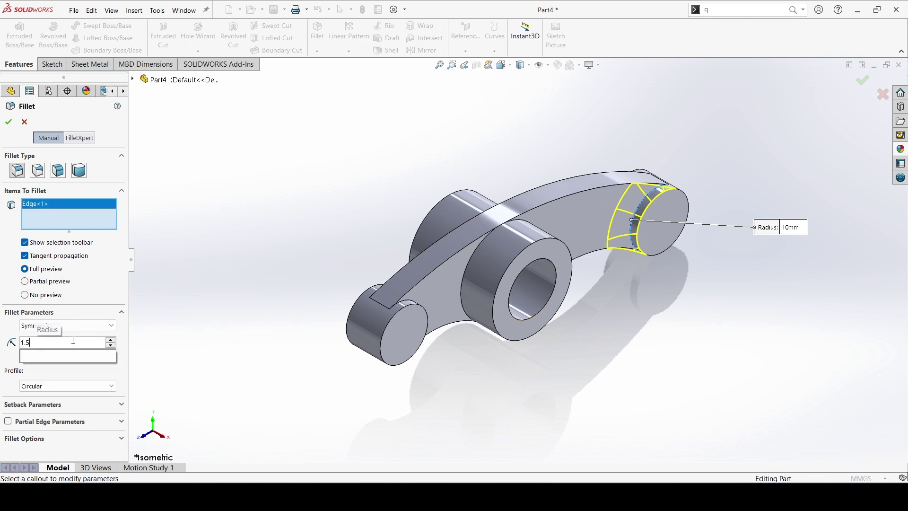
key("Return")
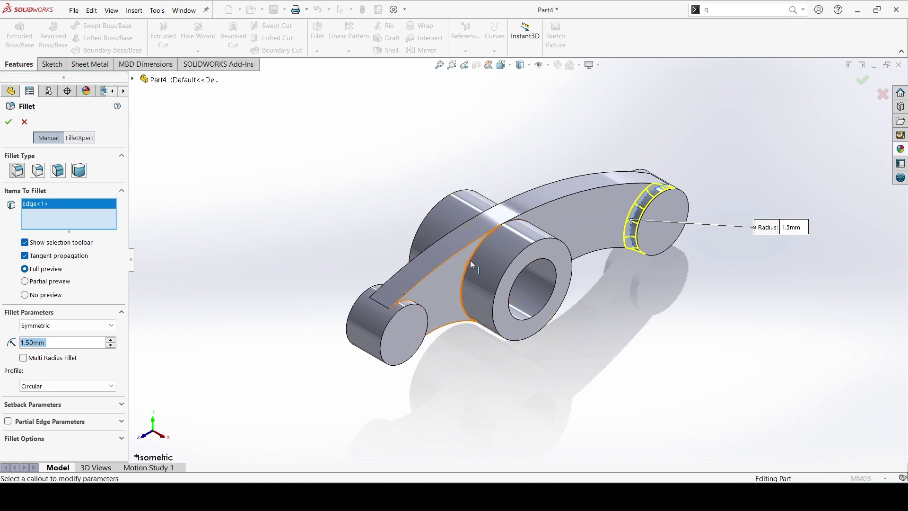
left_click(470, 282)
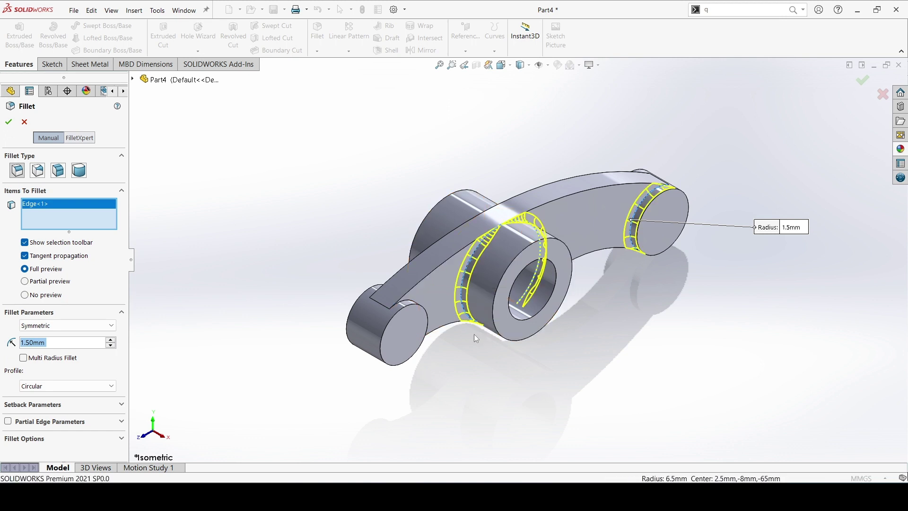
middle_click_drag(473, 382, 395, 323)
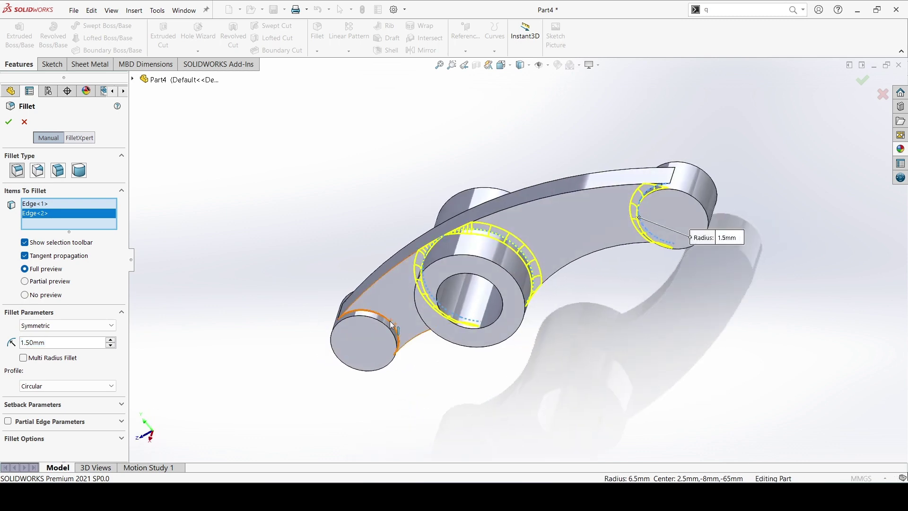
left_click(334, 383)
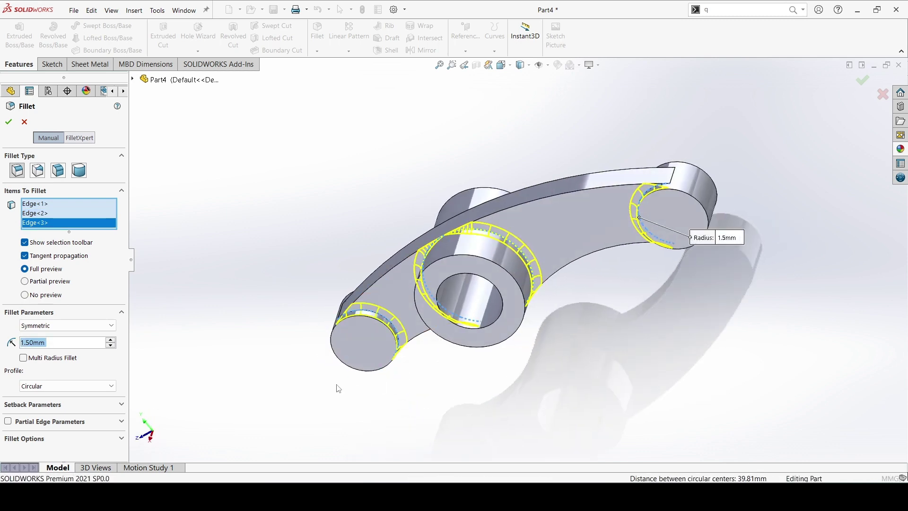
mouse_move(334, 384)
middle_mouse_down()
mouse_move(489, 416)
mouse_move(469, 438)
middle_mouse_up()
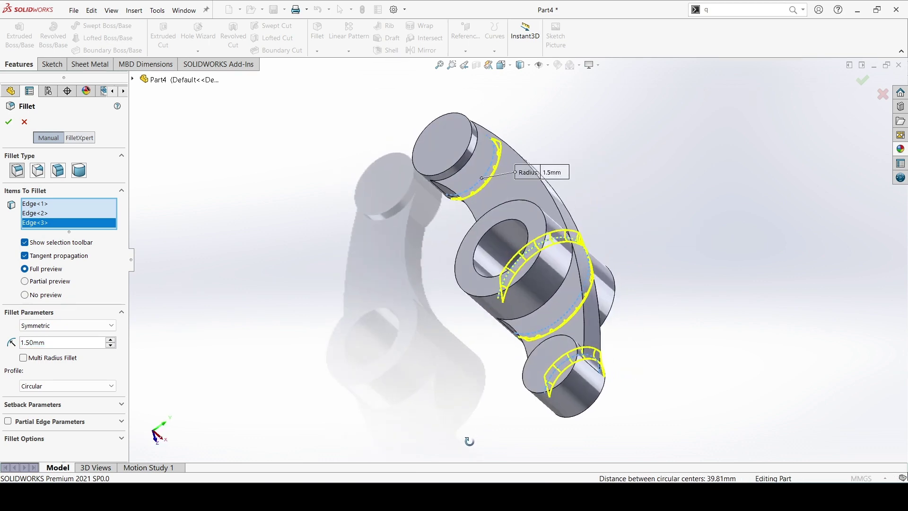
left_click(469, 157)
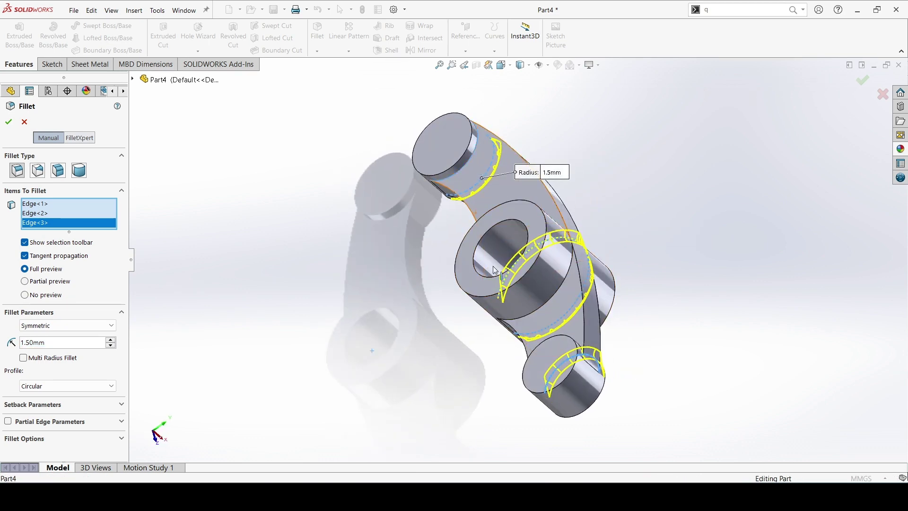
left_click(551, 296)
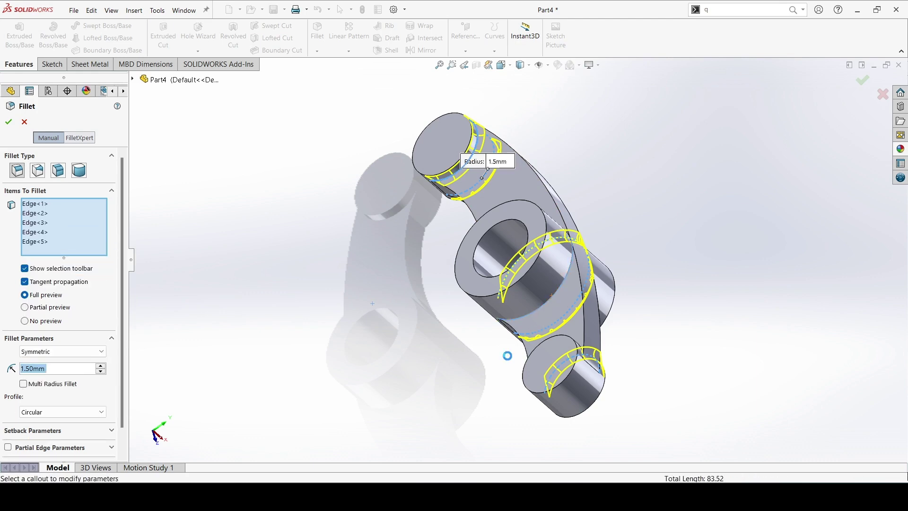
mouse_move(493, 369)
middle_mouse_down()
mouse_move(585, 454)
mouse_move(608, 350)
middle_mouse_up()
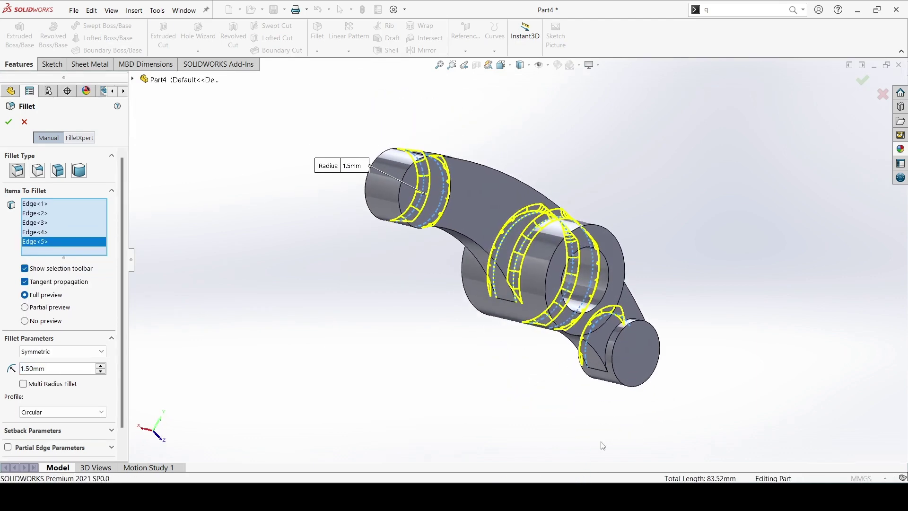
left_click(608, 350)
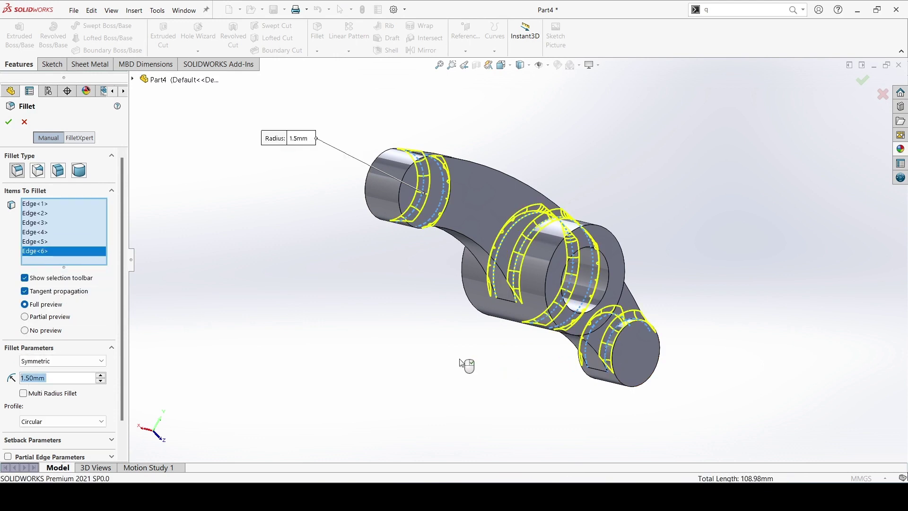
left_click(9, 123)
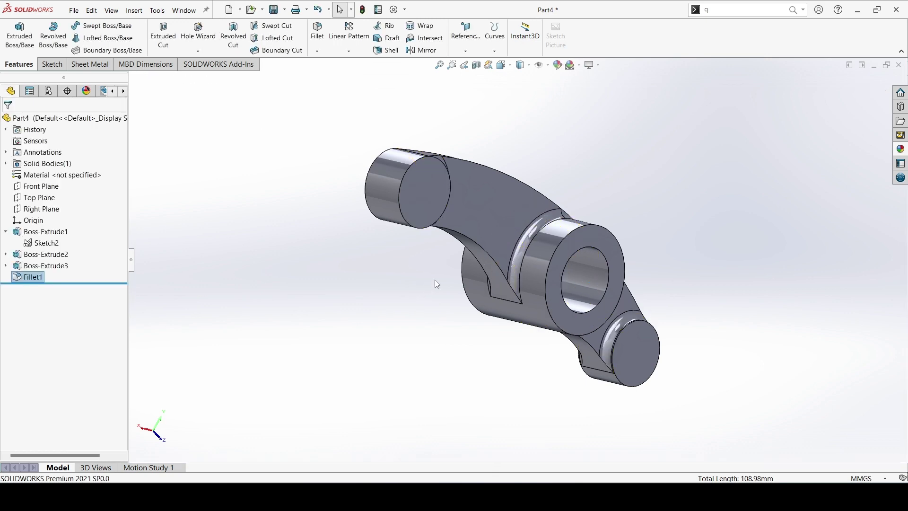
Create Plane1 offset 5 mm from the Top Plane, with Flip offset enabled.
mouse_move(388, 306)
middle_mouse_down()
mouse_move(330, 317)
mouse_move(290, 186)
mouse_move(272, 190)
mouse_move(194, 307)
mouse_move(348, 357)
middle_mouse_up()
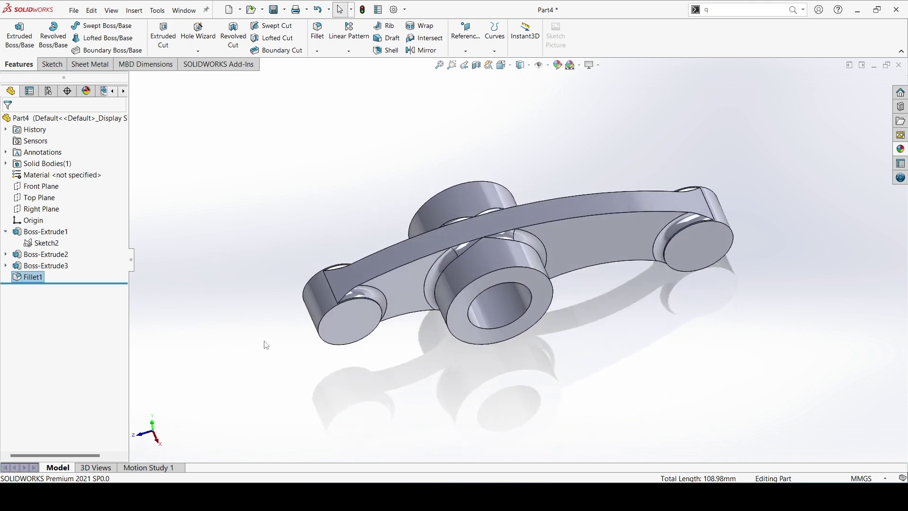
mouse_move(312, 355)
middle_mouse_down()
mouse_move(345, 340)
mouse_move(327, 354)
middle_mouse_up()
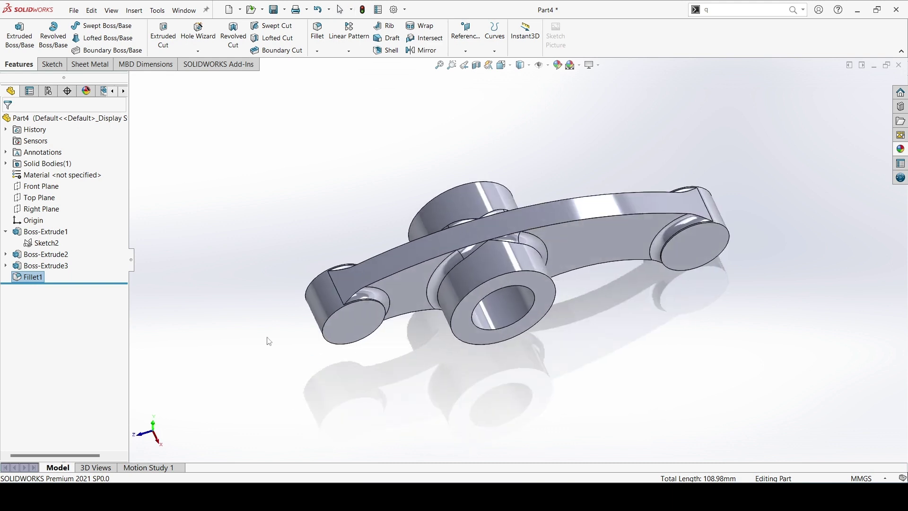
left_click(33, 199)
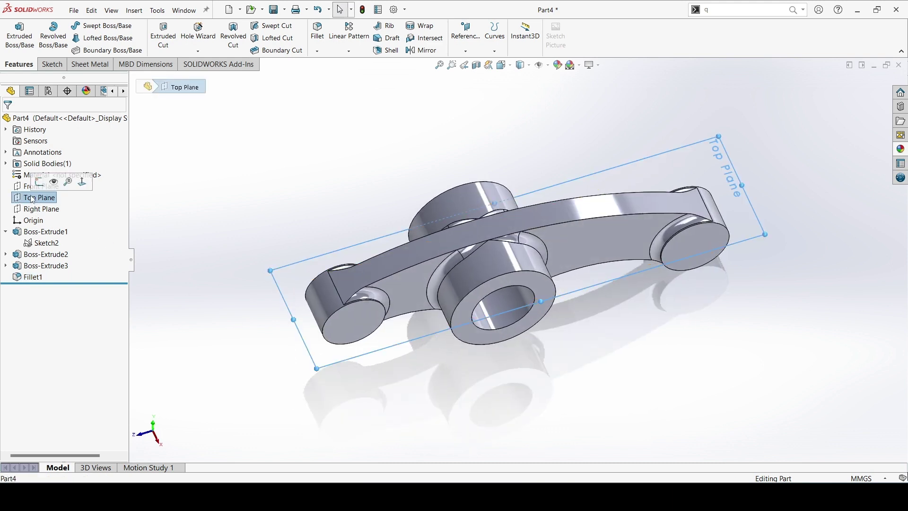
left_click(465, 51)
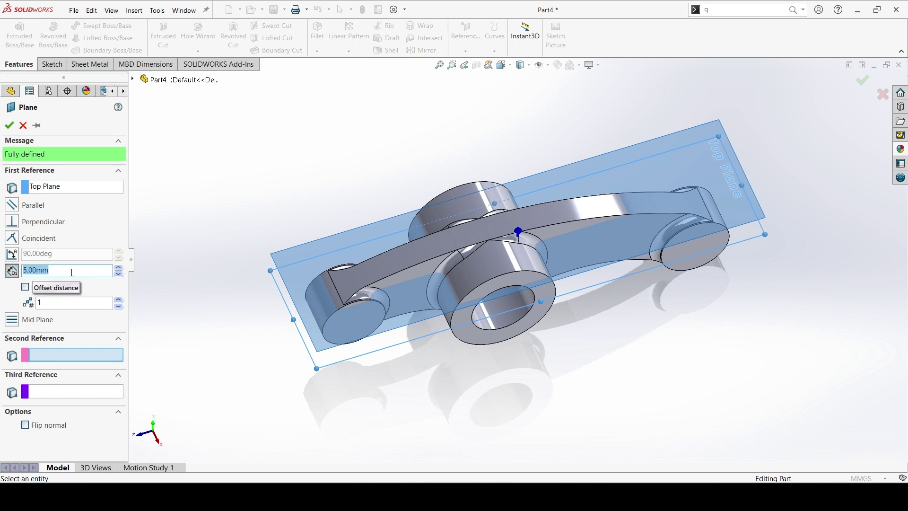
left_click(21, 290)
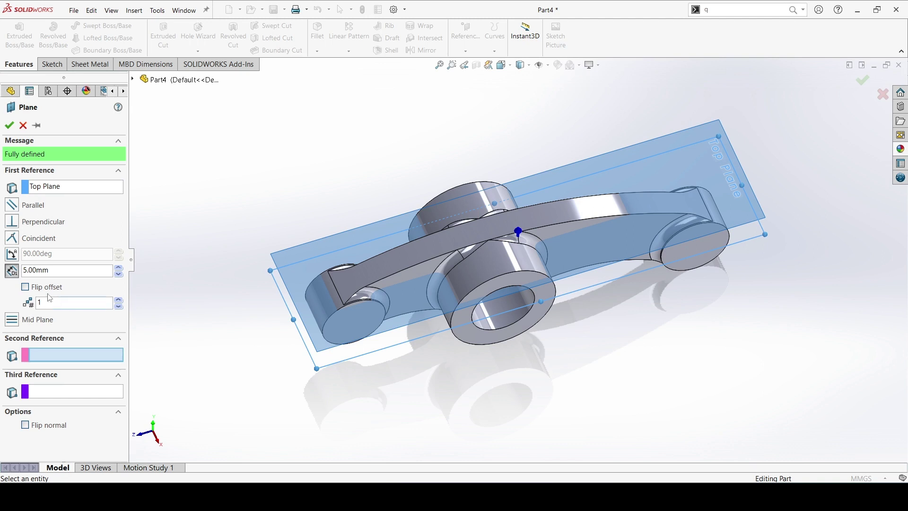
left_click(26, 288)
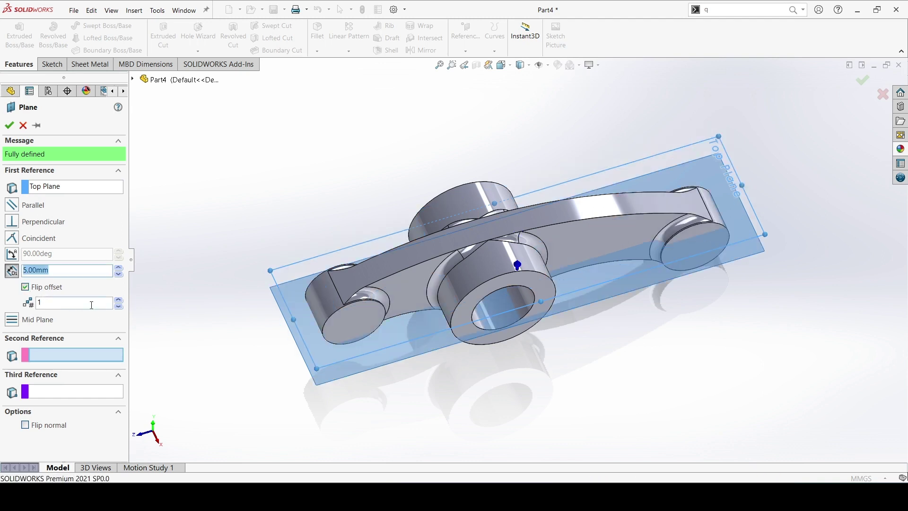
middle_click_drag(243, 341, 241, 267)
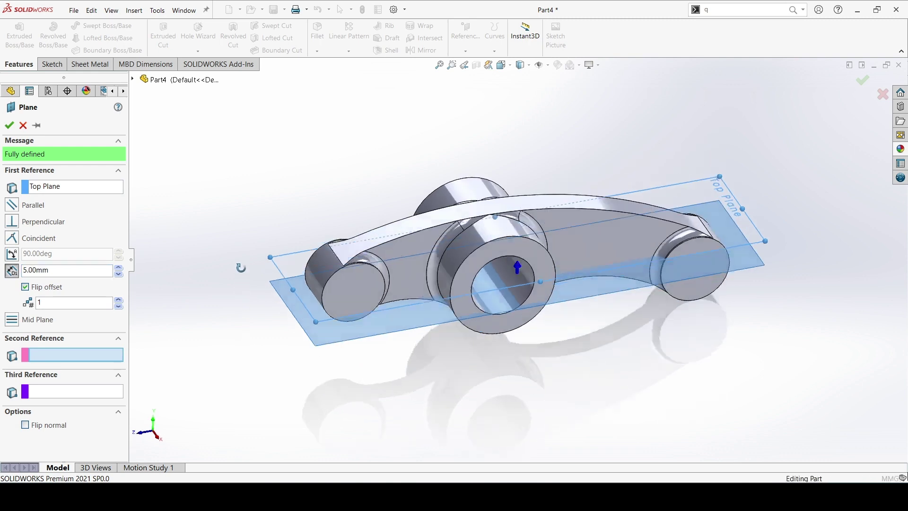
left_click(14, 128)
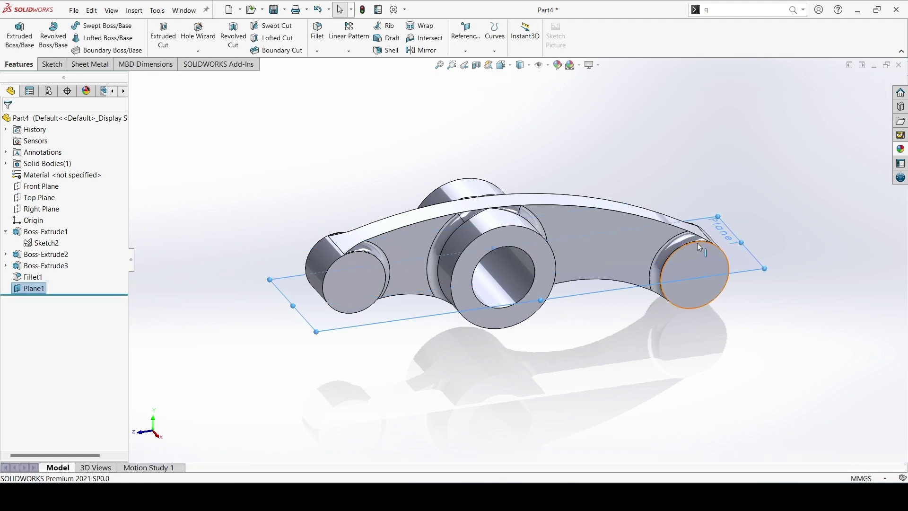
Start Sketch3 on Plane1 and turn the view Normal To it.
left_click(20, 289)
left_click(37, 275)
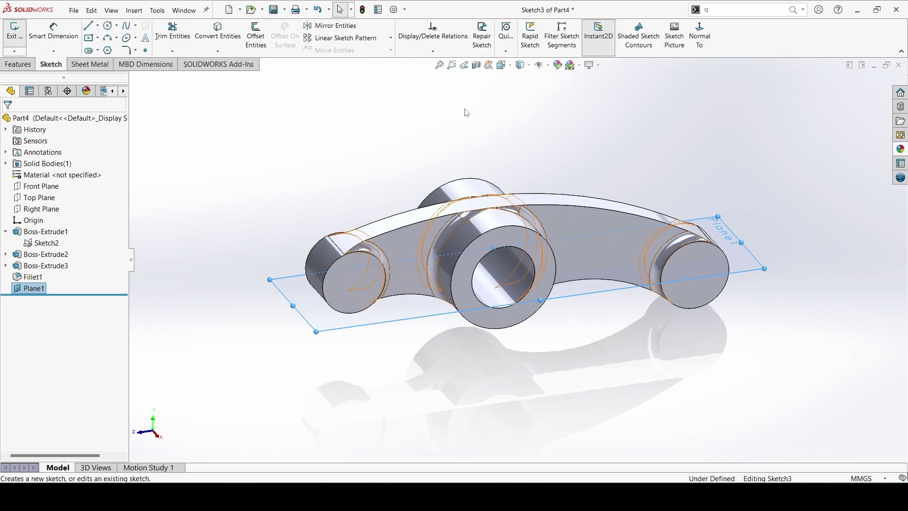
left_click(700, 42)
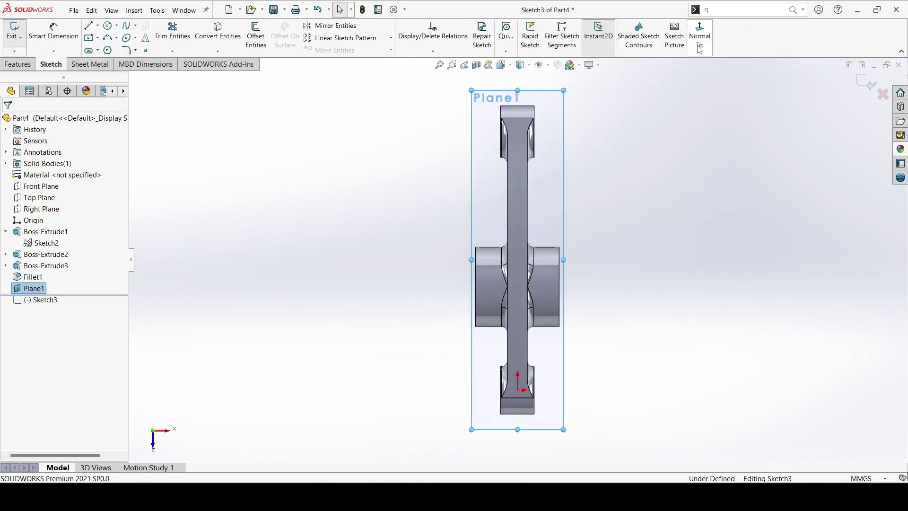
left_click(108, 26)
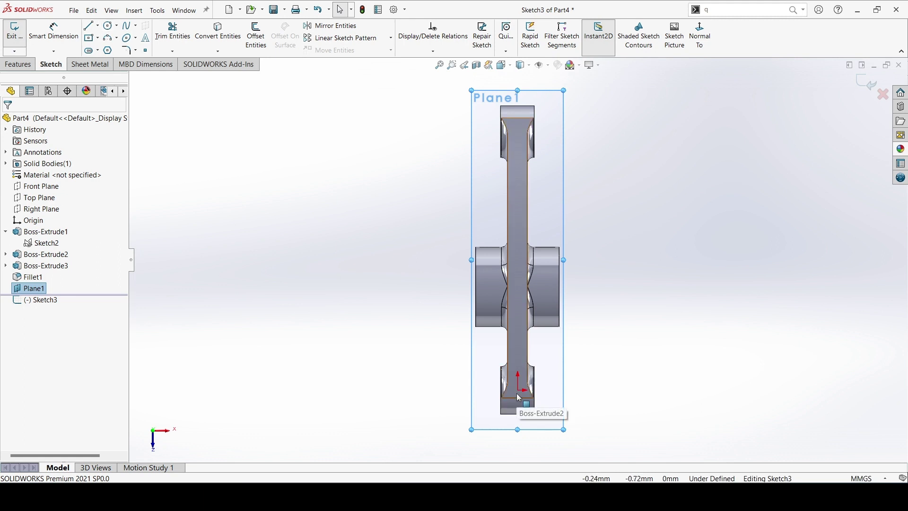
scroll(519, 397, "down", 1)
scroll(519, 397, "down", 3)
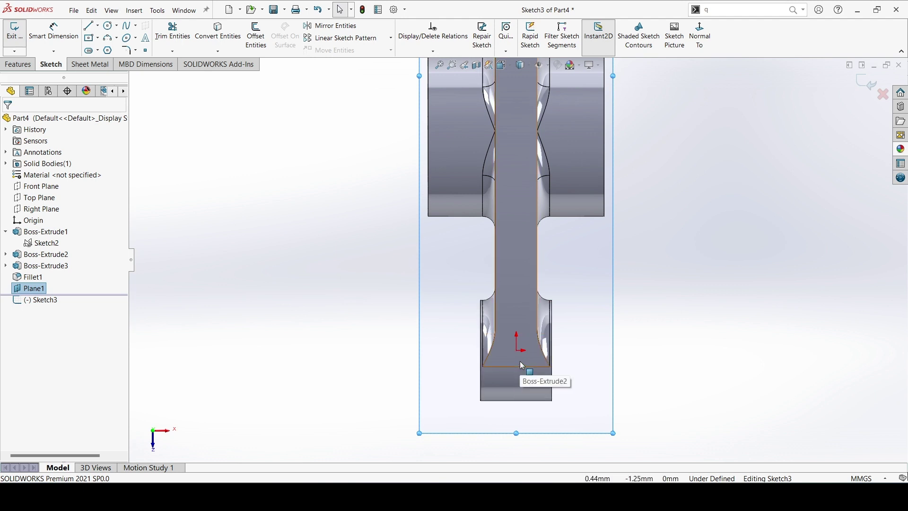
mouse_move(664, 324)
middle_mouse_down()
mouse_move(626, 331)
mouse_move(663, 326)
middle_mouse_up()
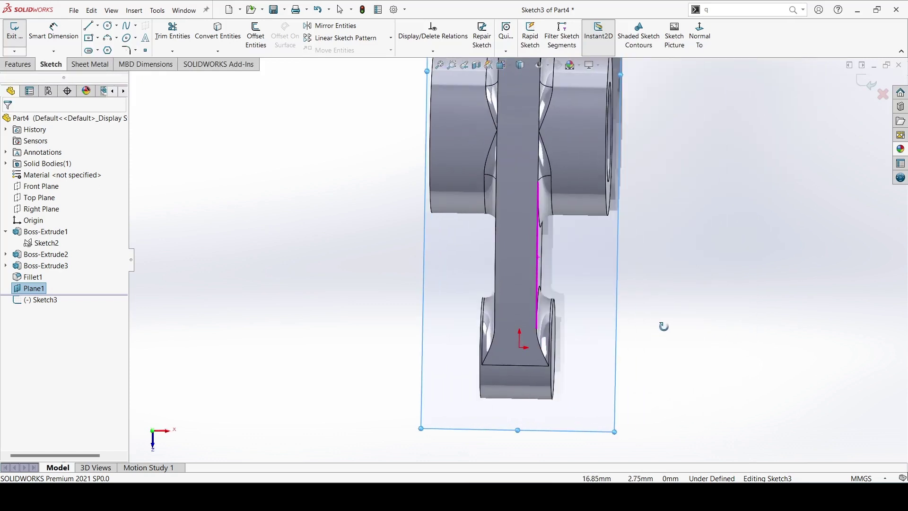
left_click(520, 348)
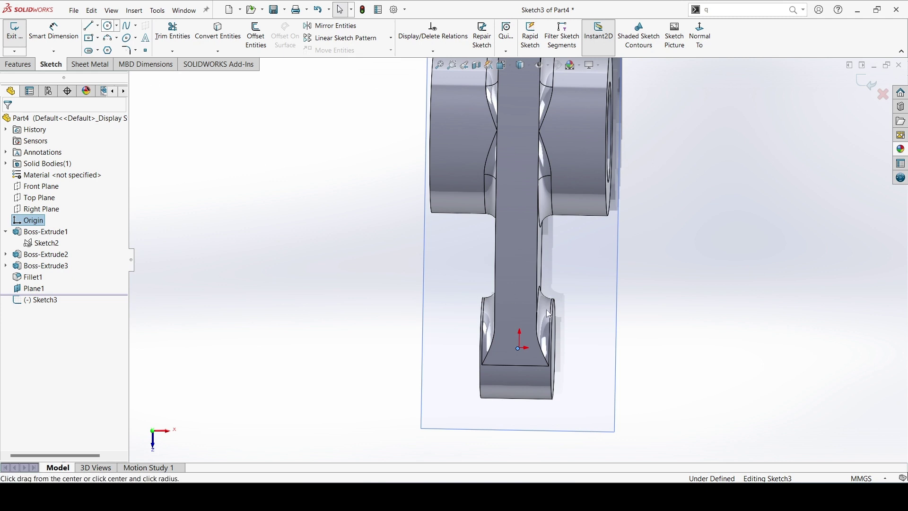
Draw a circle centred on the origin and dimension its diameter to 10 mm.
left_click(110, 27)
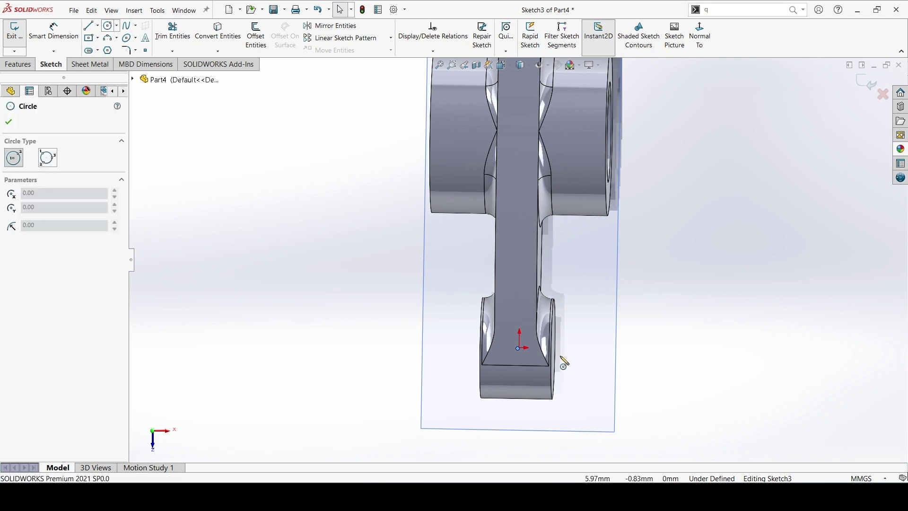
left_click(519, 348)
left_click(534, 367)
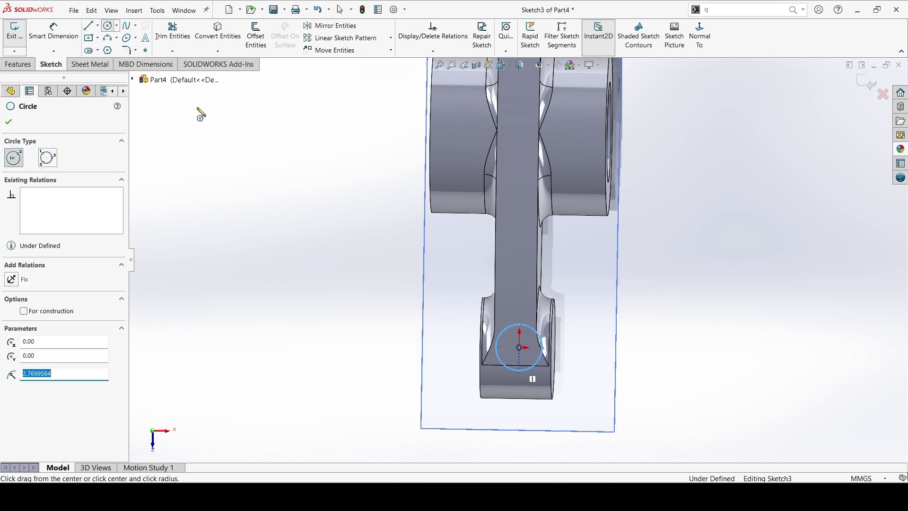
left_click(54, 31)
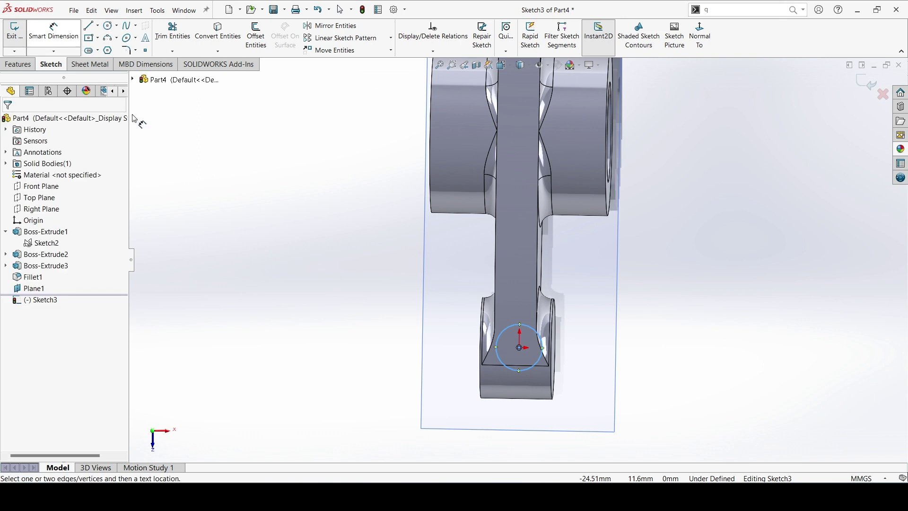
left_click(509, 374)
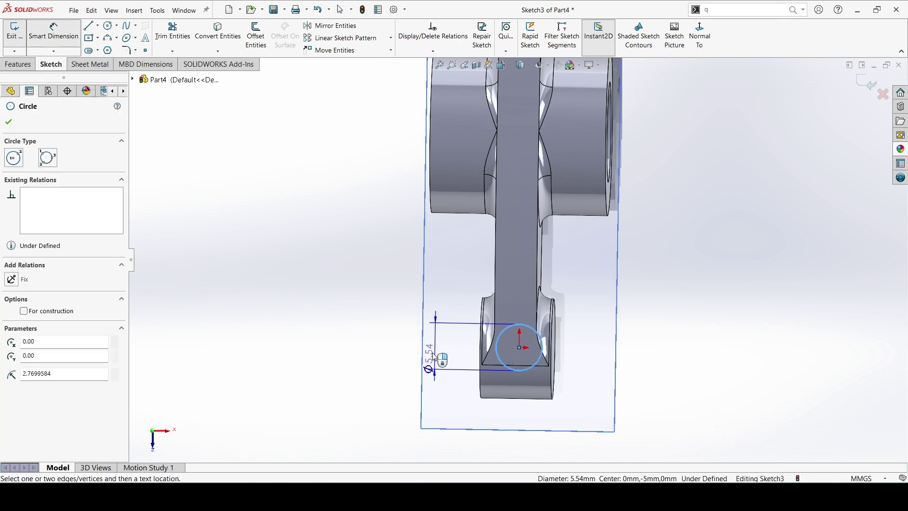
left_click(434, 356)
left_click(435, 353)
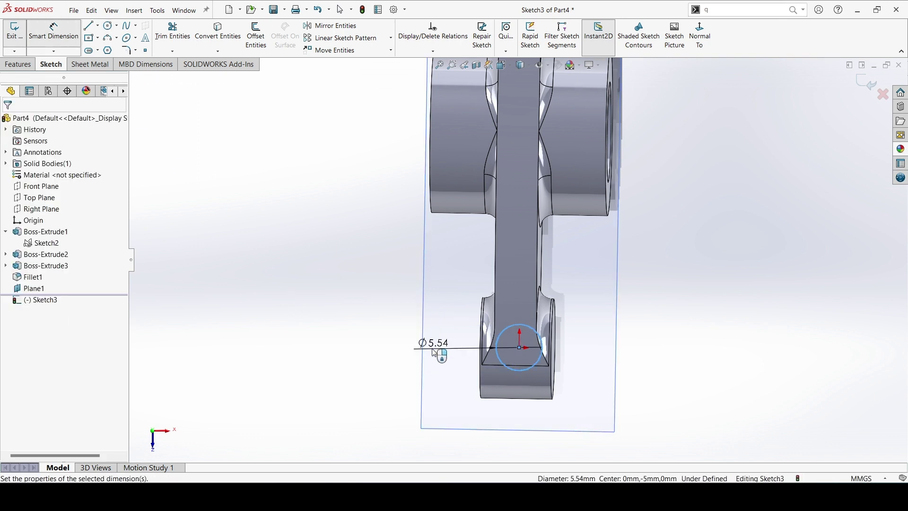
type("10")
key("Escape")
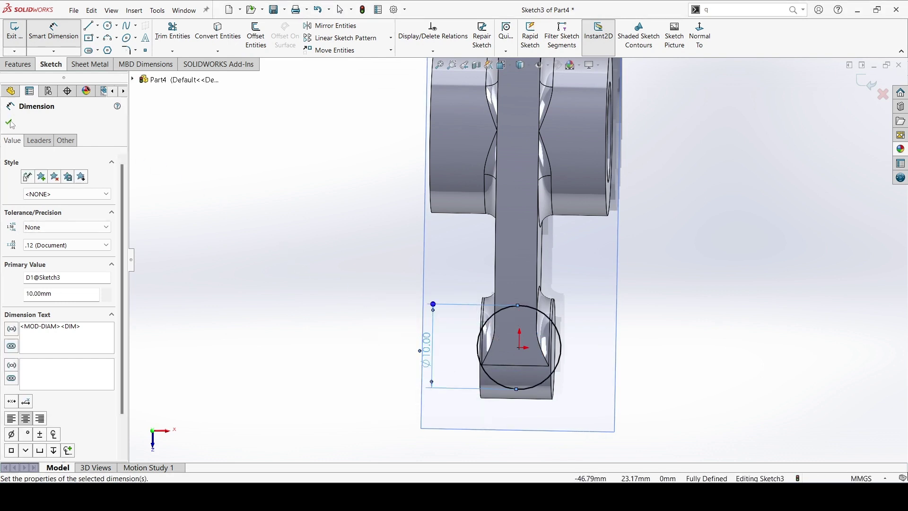
key("Escape")
key("Escape")
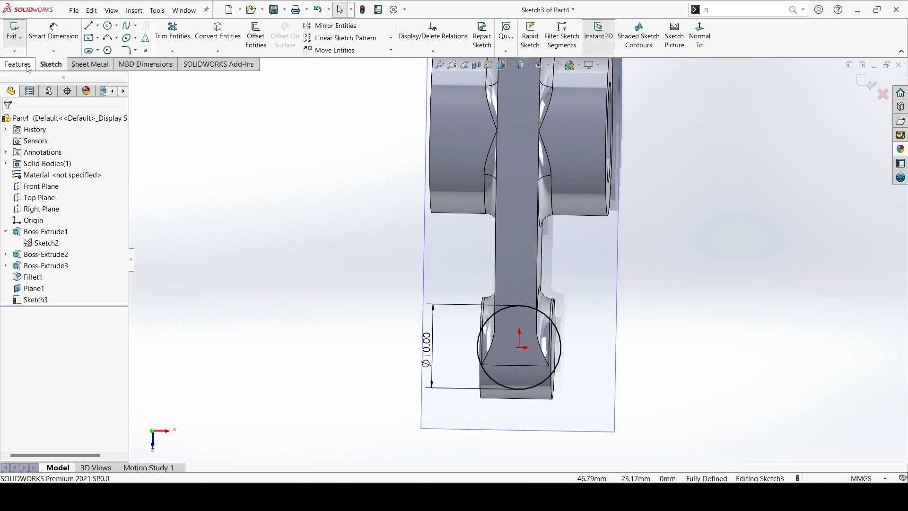
Extrude the Ø10 circle 7 mm blind with a 12° draft as Boss-Extrude4.
left_click(27, 66)
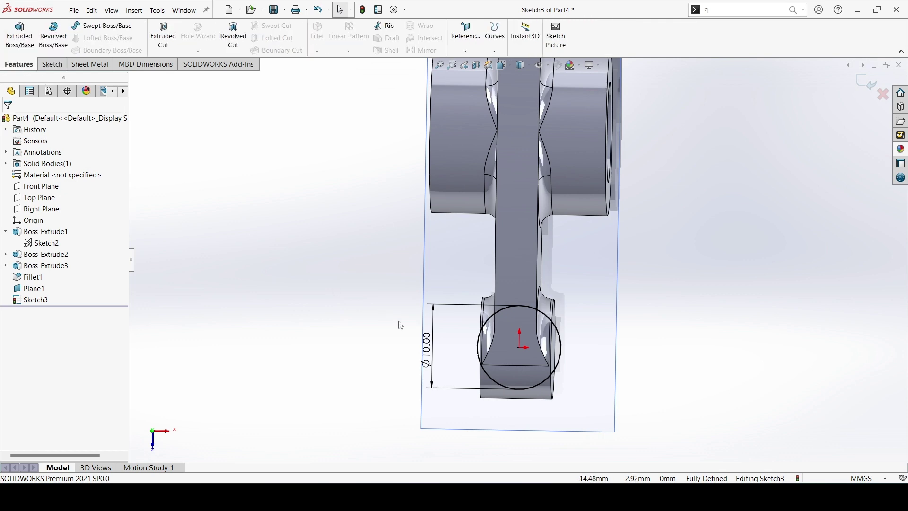
middle_click_drag(389, 300, 350, 250)
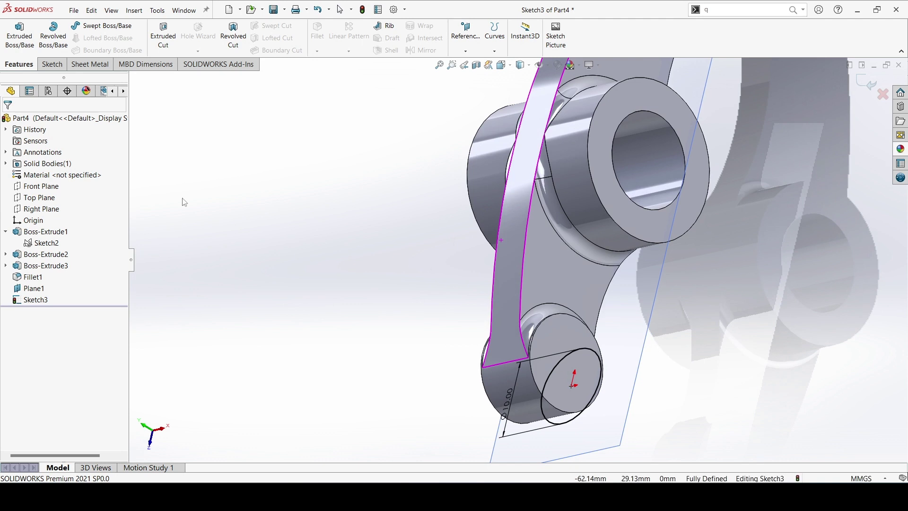
left_click(11, 47)
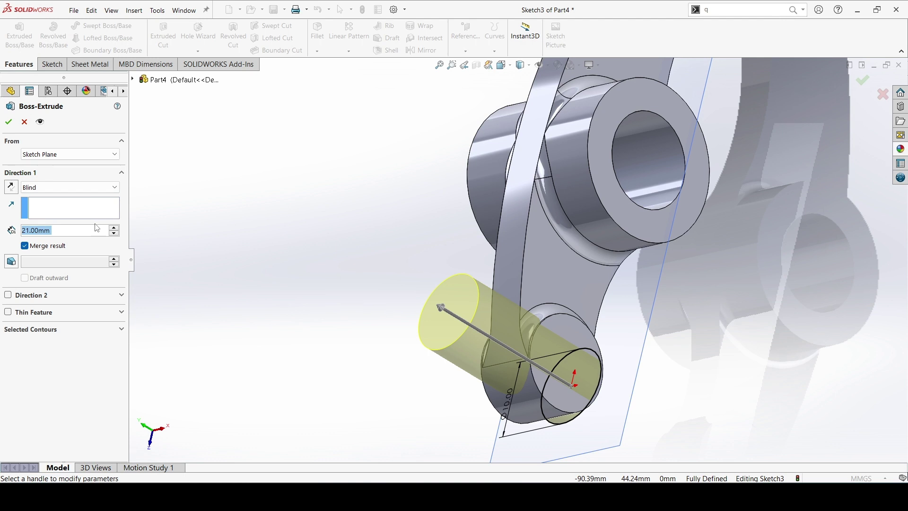
type("7")
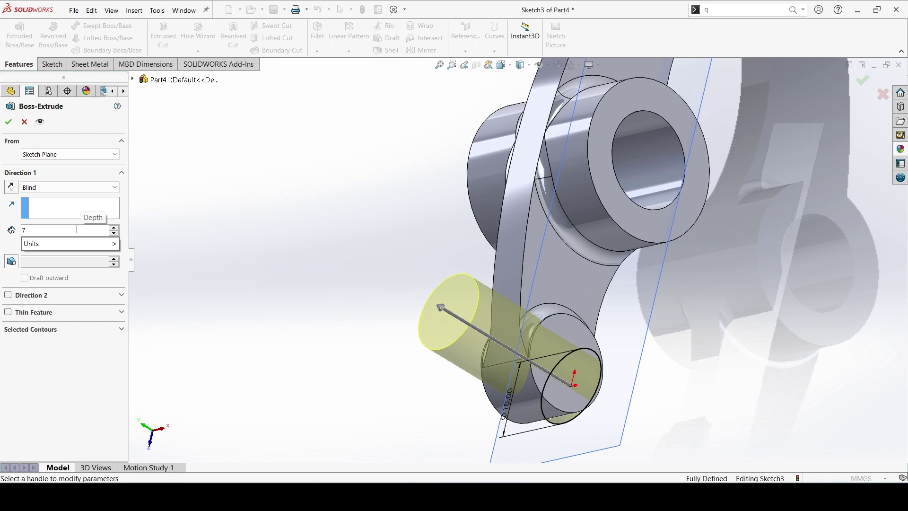
key("Return")
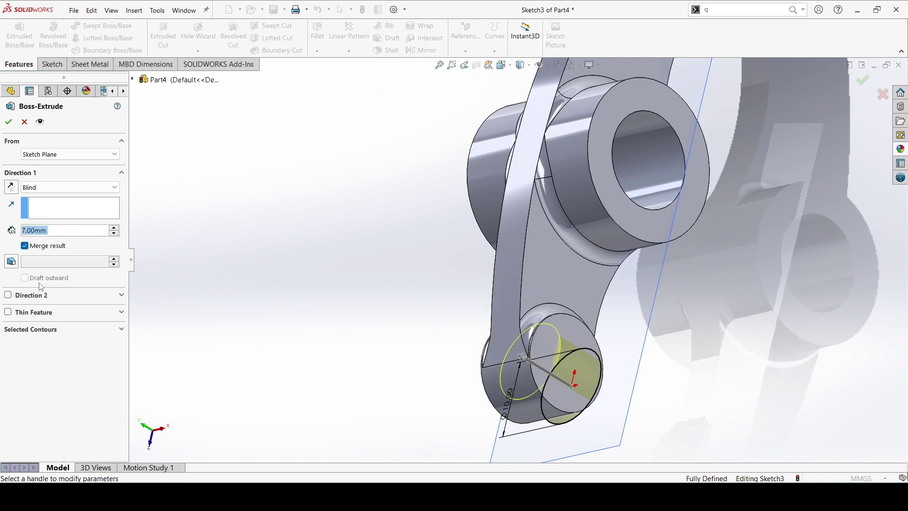
left_click(12, 262)
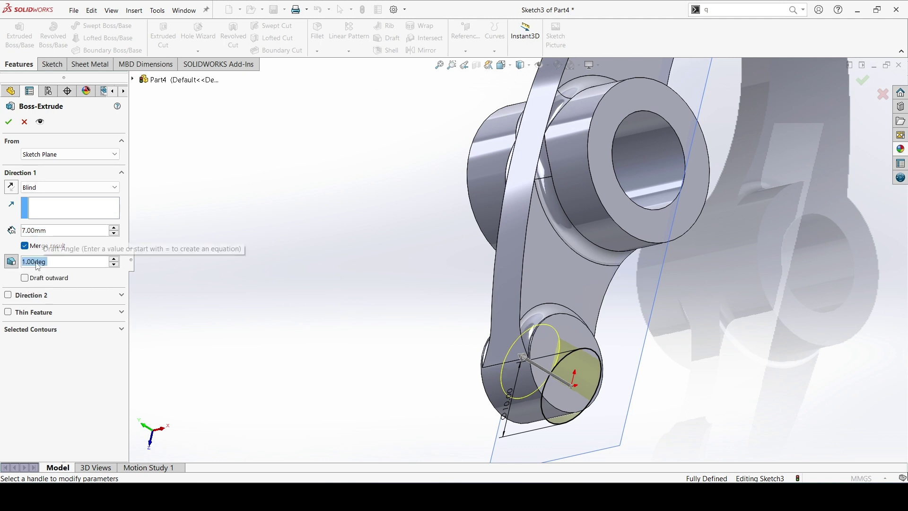
type("12")
key("Return")
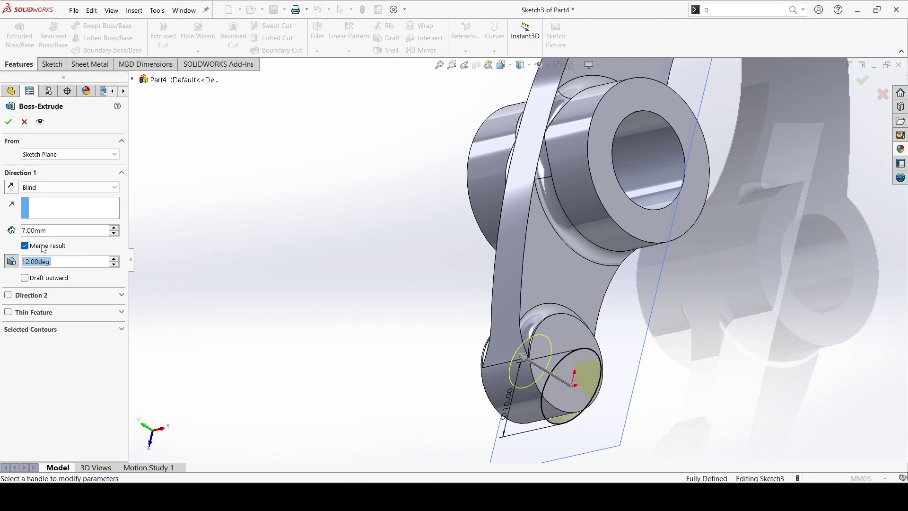
left_click(8, 122)
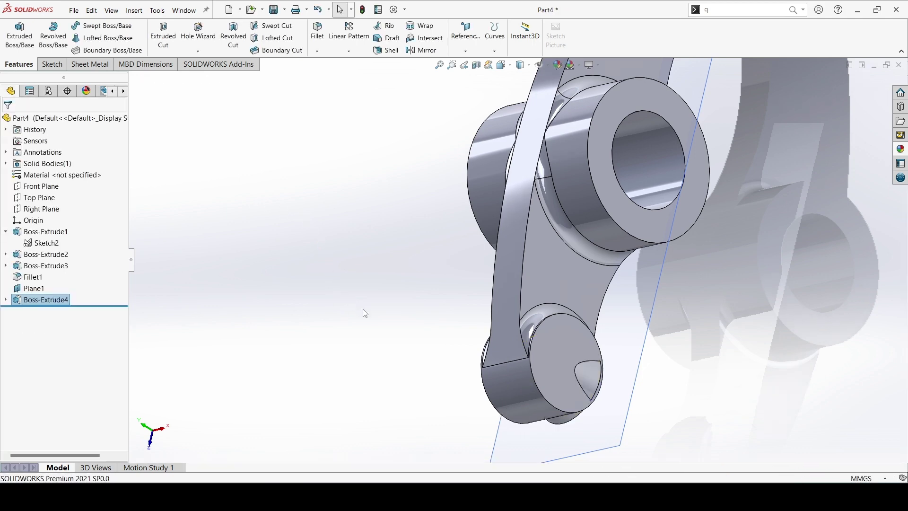
mouse_move(319, 320)
middle_mouse_down()
mouse_move(296, 317)
mouse_move(279, 298)
mouse_move(330, 304)
mouse_move(341, 320)
middle_mouse_up()
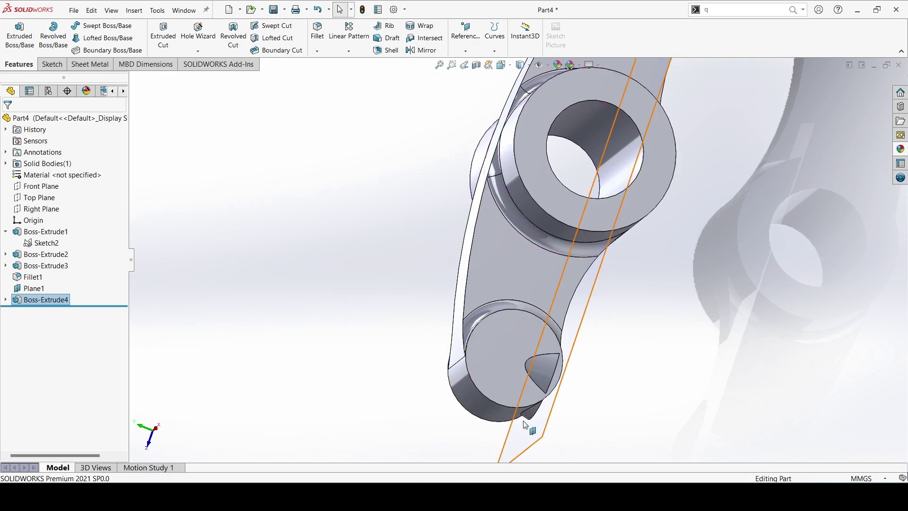
left_click(546, 377)
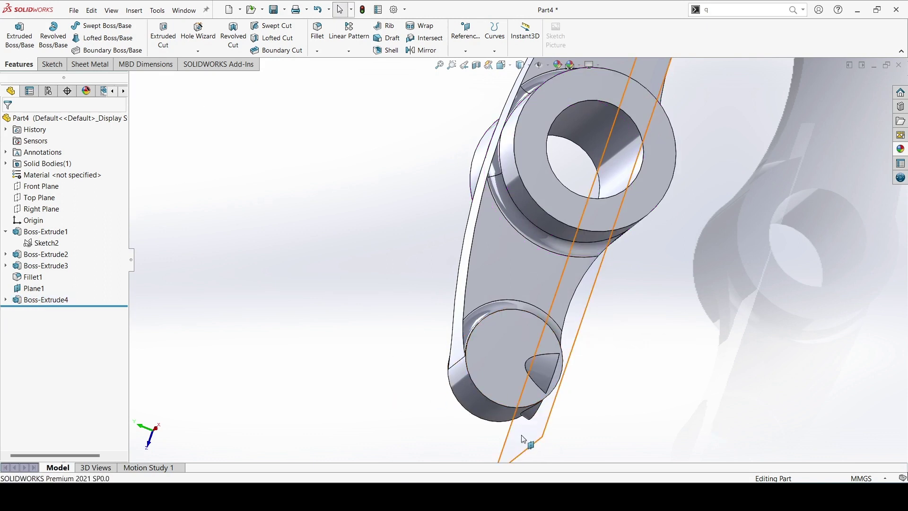
left_click(530, 447)
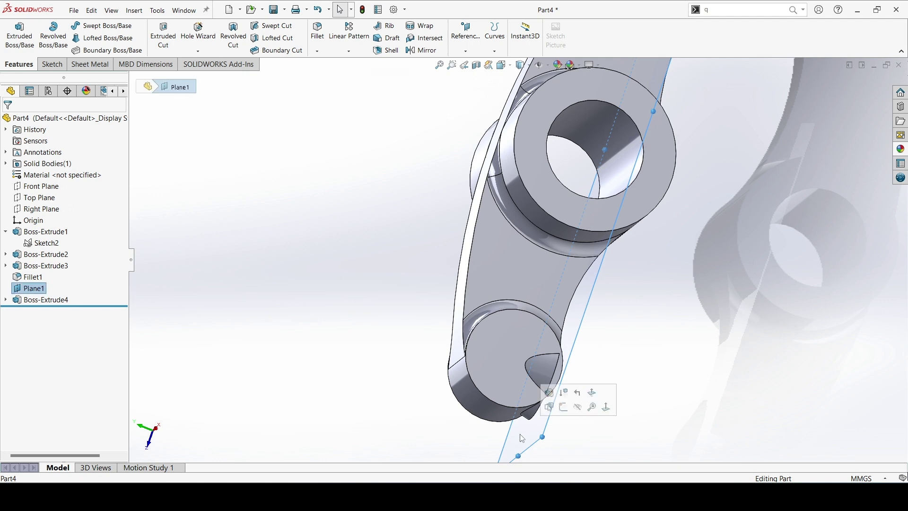
left_click(25, 290)
left_click(34, 258)
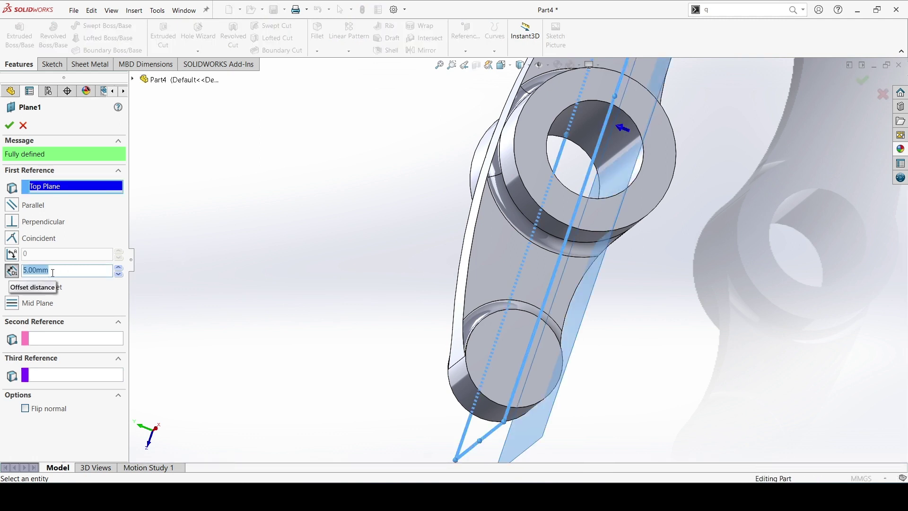
type("8")
left_click(25, 287)
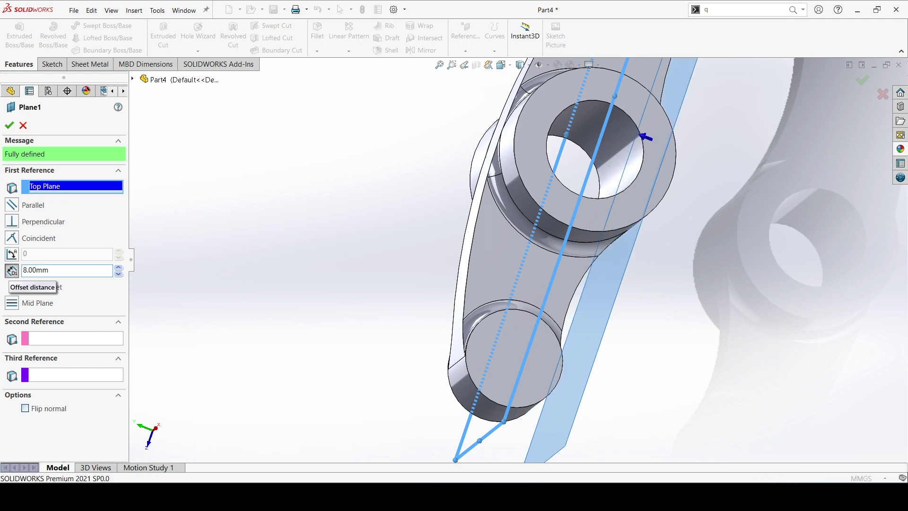
left_click(8, 125)
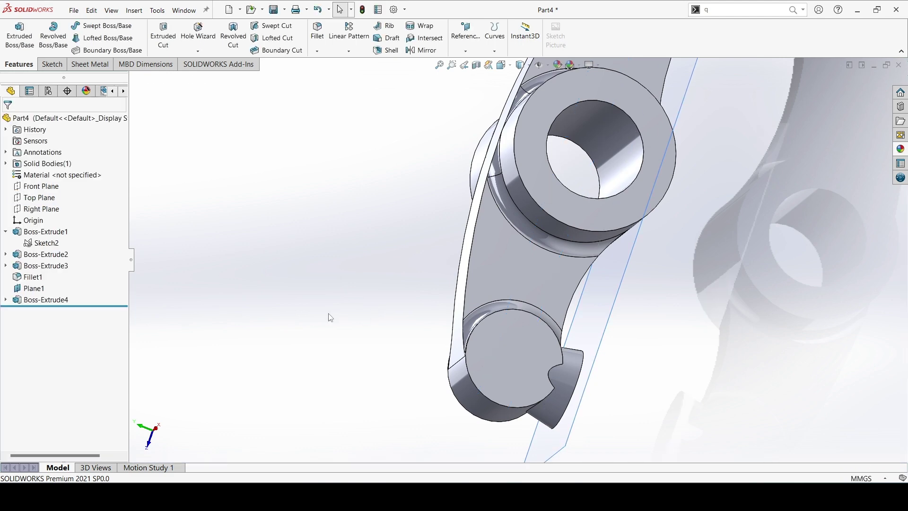
mouse_move(331, 318)
middle_mouse_down()
mouse_move(260, 310)
mouse_move(302, 327)
middle_mouse_up()
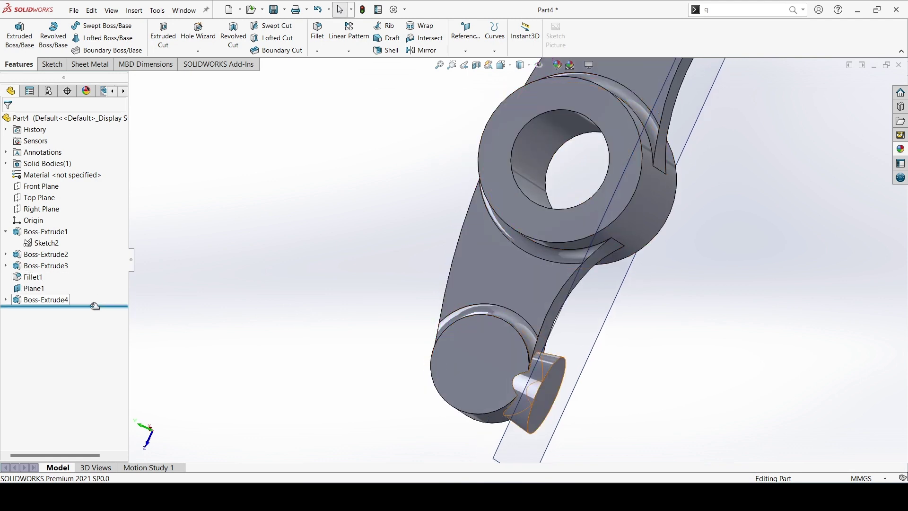
Edit Plane1 so its offset from the Top Plane becomes 10 mm.
left_click(26, 291)
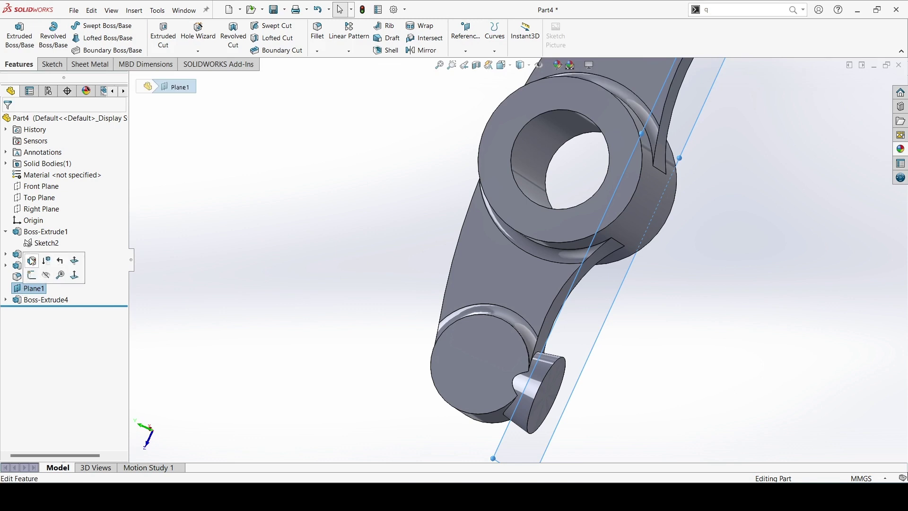
left_click(31, 260)
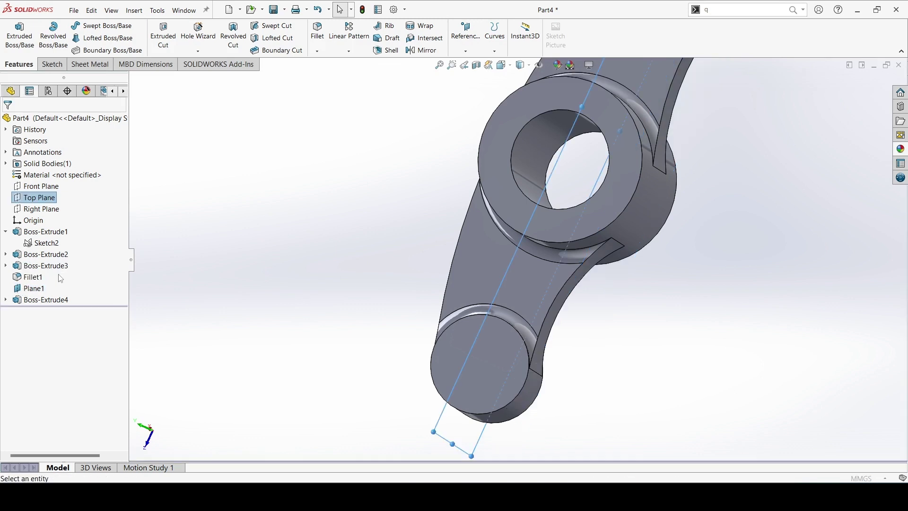
type("10")
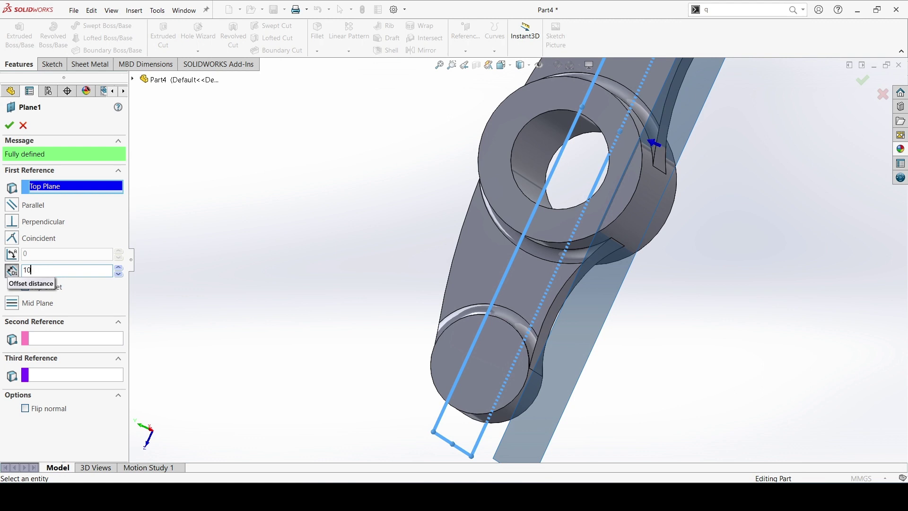
key("Return")
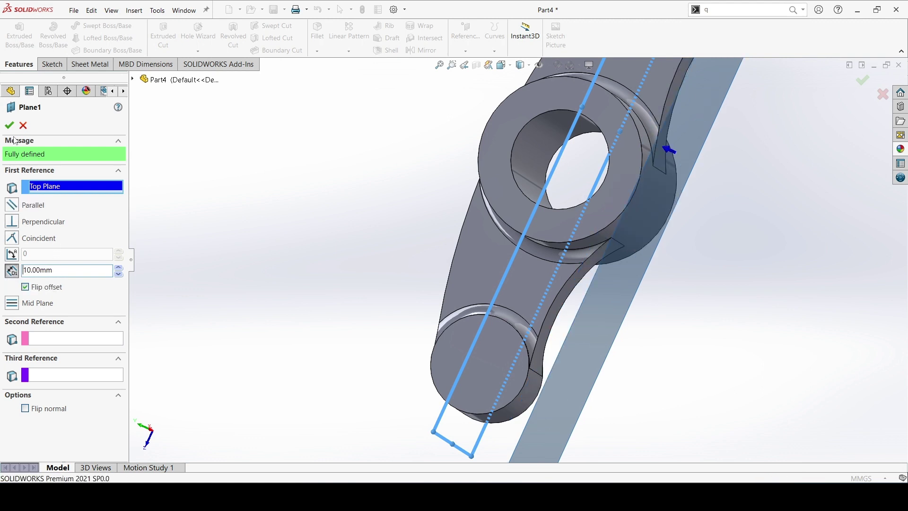
left_click(9, 129)
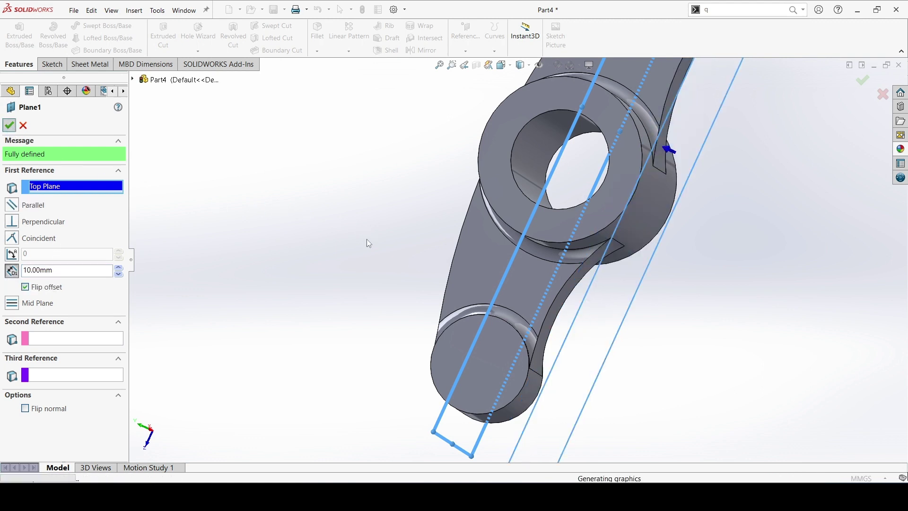
mouse_move(375, 304)
middle_mouse_down()
mouse_move(387, 304)
mouse_move(357, 281)
mouse_move(271, 288)
mouse_move(274, 253)
mouse_move(294, 249)
mouse_move(345, 284)
mouse_move(424, 257)
mouse_move(480, 216)
mouse_move(456, 195)
mouse_move(409, 188)
mouse_move(361, 195)
mouse_move(443, 256)
mouse_move(473, 251)
mouse_move(479, 233)
middle_mouse_up()
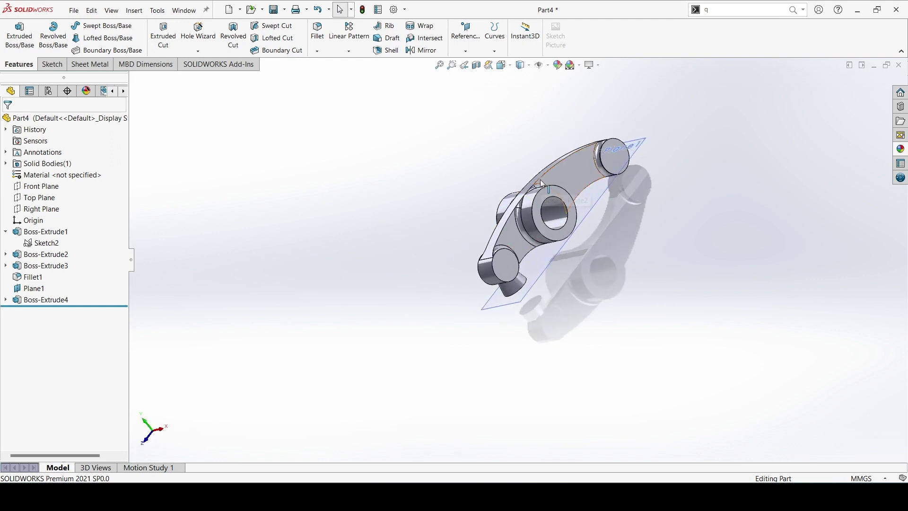
Apply the polished copper appearance to the entire rocker arm body in isometric view.
key("ctrl+7")
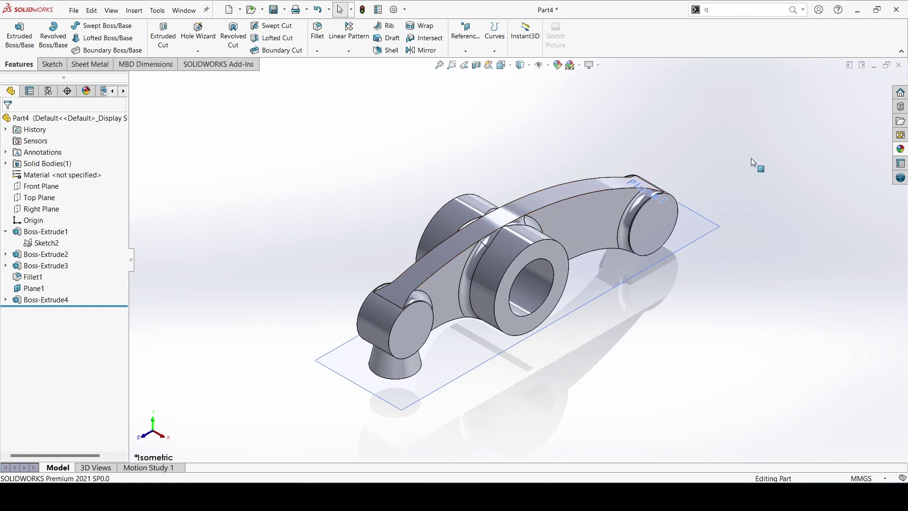
left_click(899, 149)
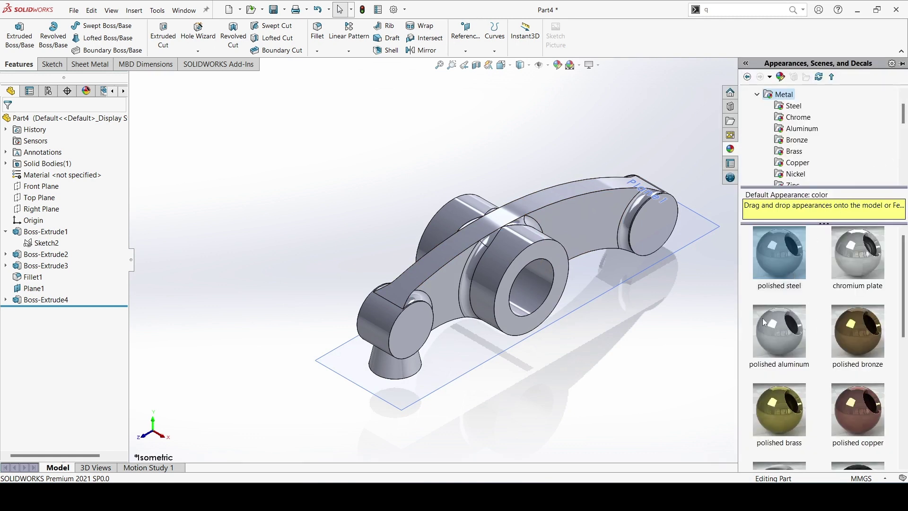
left_click_drag(844, 330, 568, 227)
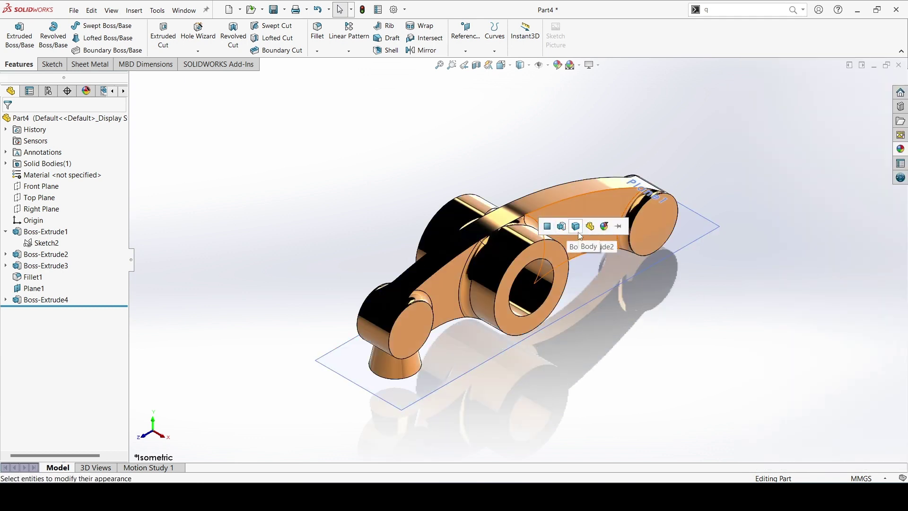
left_click(577, 227)
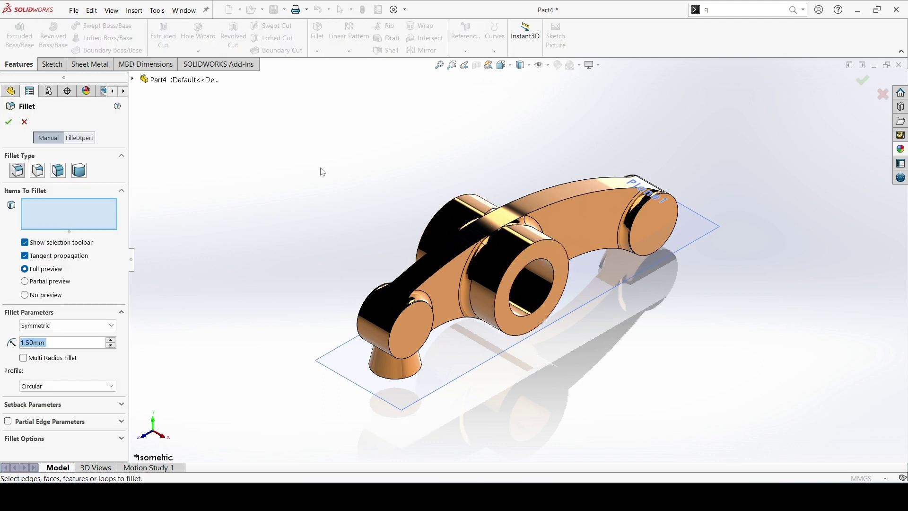
Restart the fillet and make a first pick of hub ring and end faces.
left_click(25, 121)
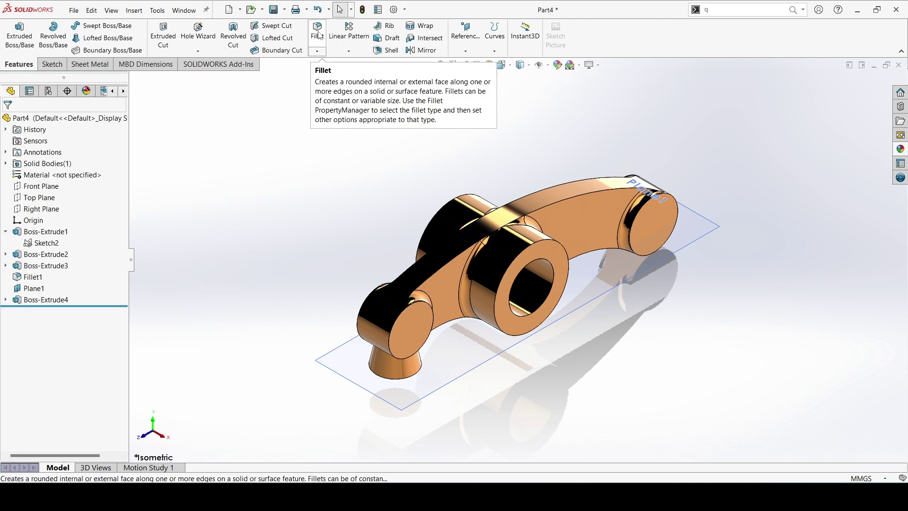
left_click(319, 35)
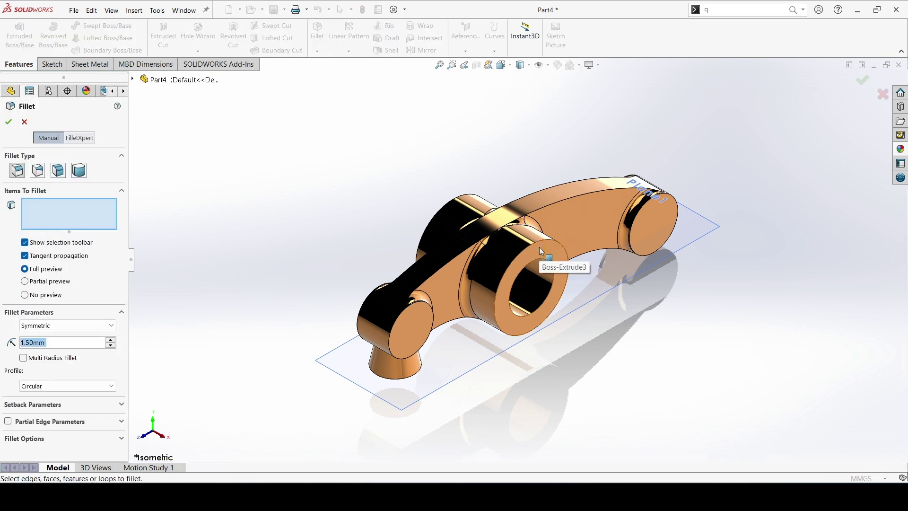
left_click(558, 293)
mouse_move(367, 215)
middle_mouse_down()
mouse_move(451, 244)
mouse_move(506, 216)
middle_mouse_up()
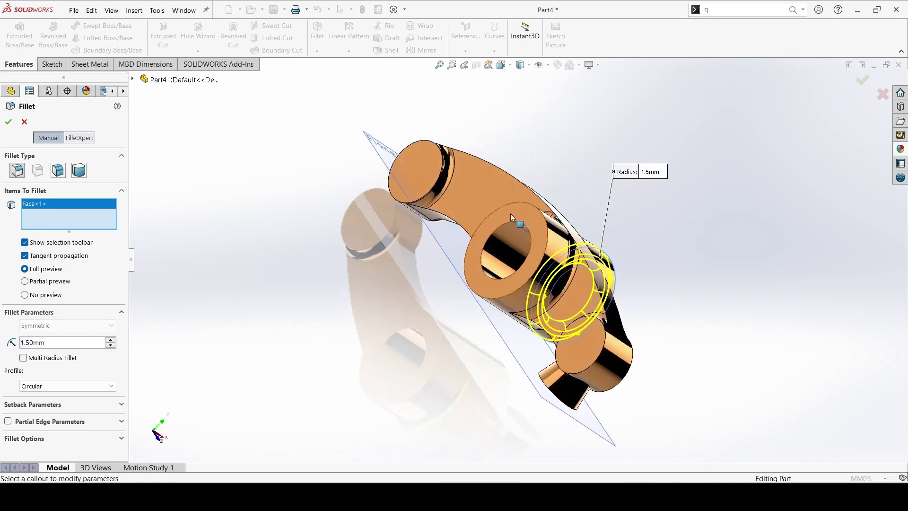
left_click(510, 214)
left_click(424, 162)
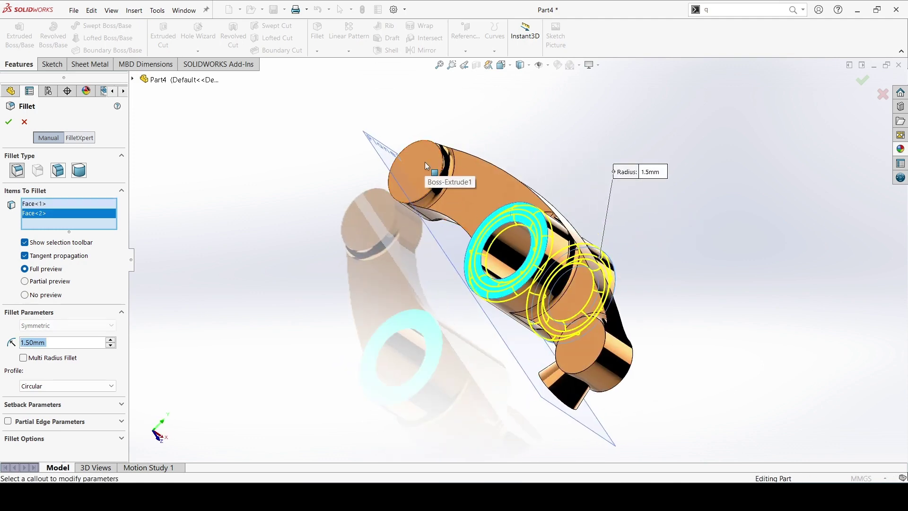
left_click(571, 344)
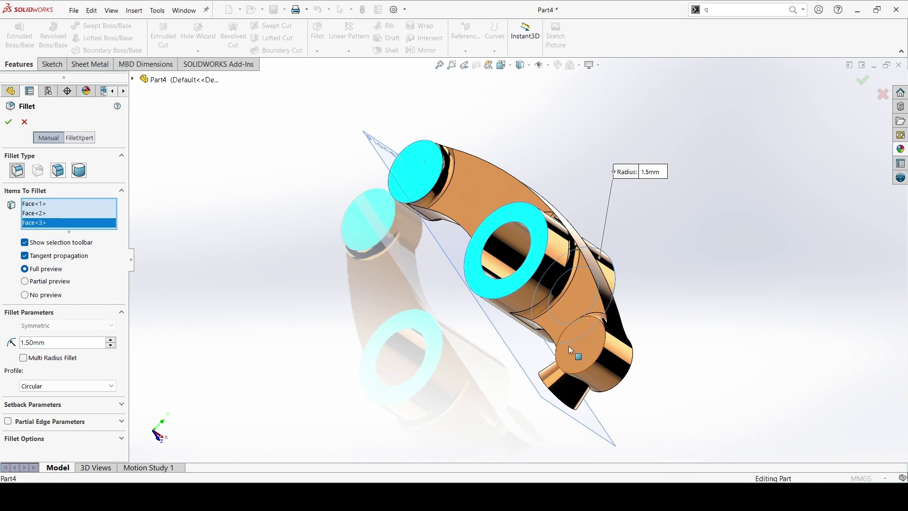
left_click(465, 358)
middle_click_drag(444, 355, 362, 358)
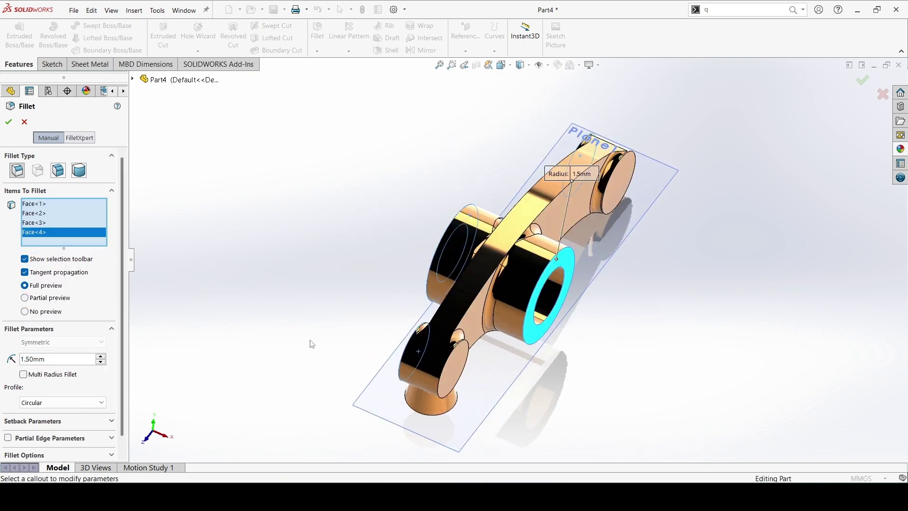
Clear the picks, select both hub ring faces, and apply the 1.5 mm fillet.
right_click(93, 206)
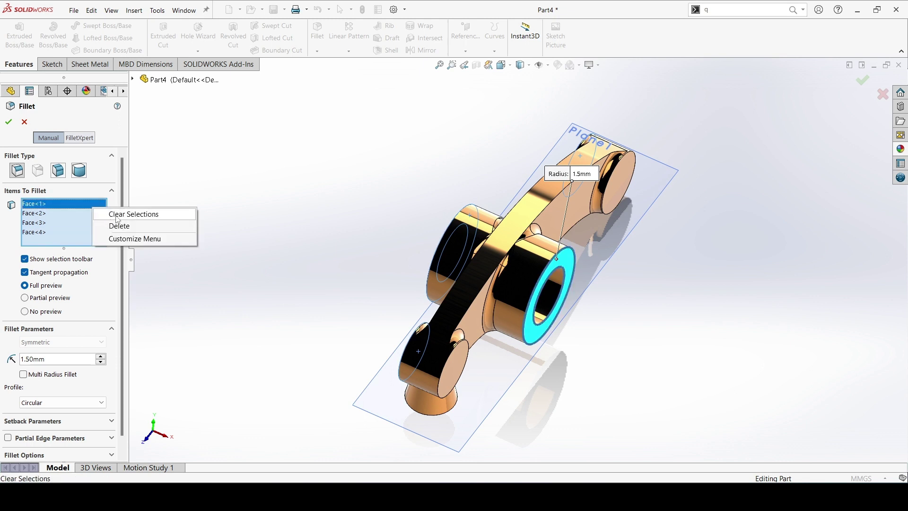
left_click(118, 216)
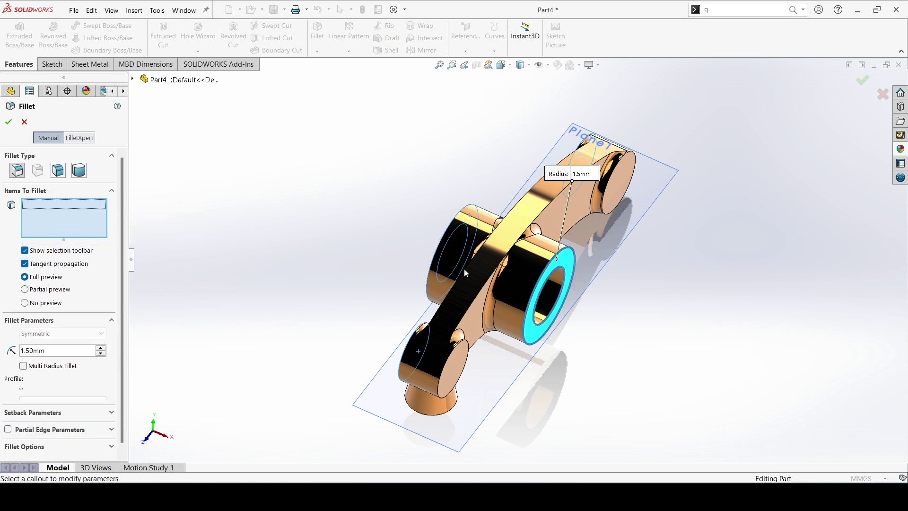
left_click(554, 266)
middle_click_drag(358, 276, 490, 227)
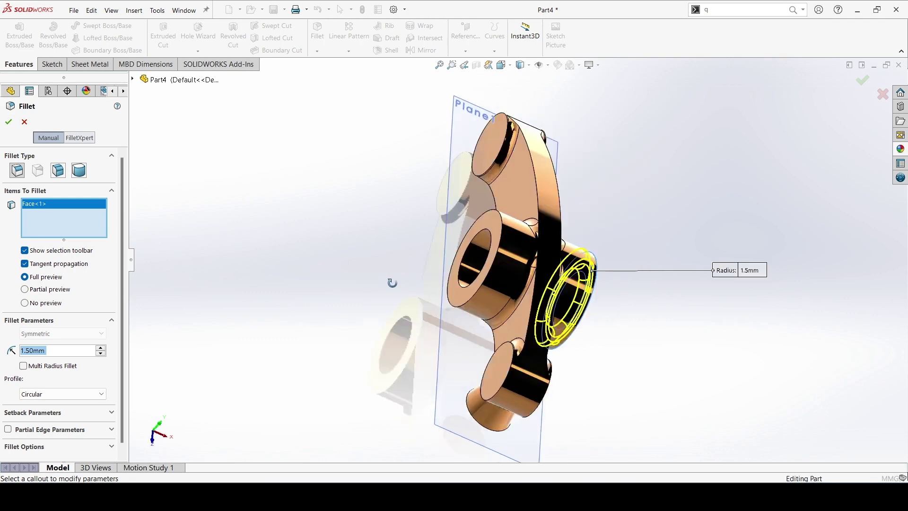
left_click(498, 223)
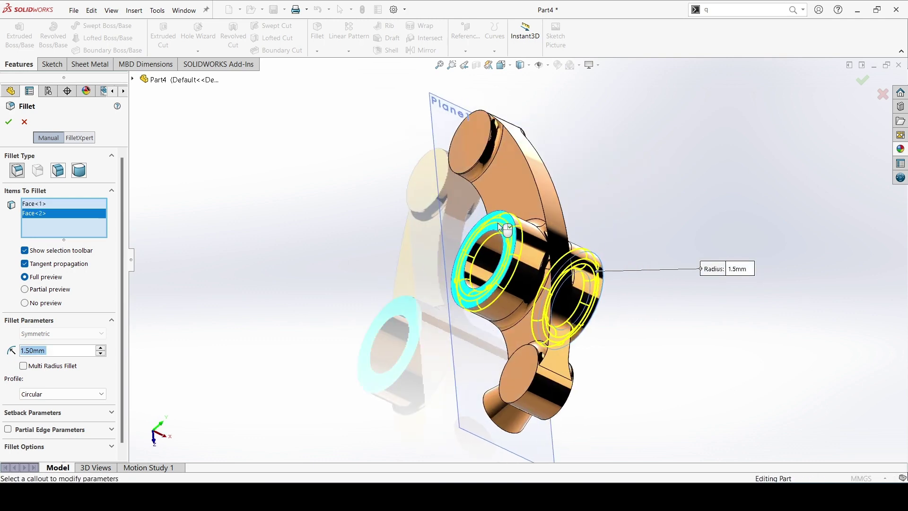
left_click(11, 124)
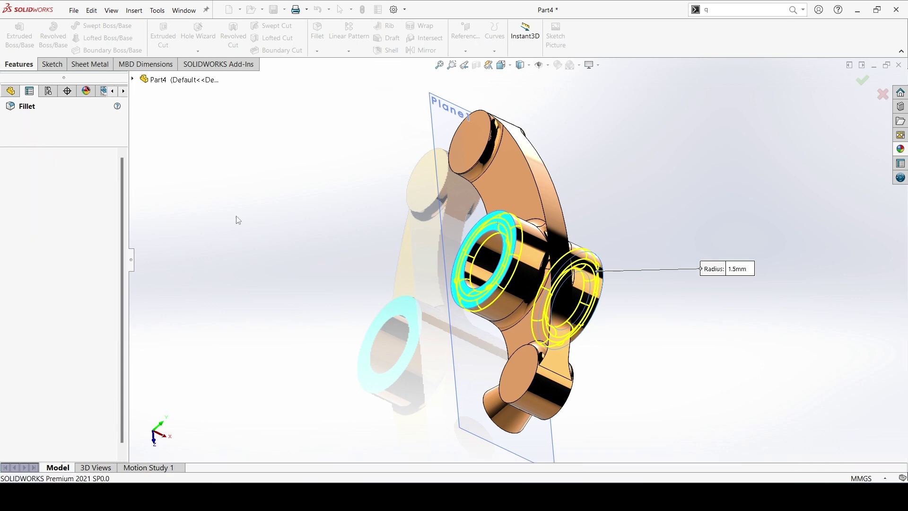
mouse_move(314, 236)
middle_mouse_down()
mouse_move(273, 250)
mouse_move(251, 247)
mouse_move(198, 174)
mouse_move(193, 182)
mouse_move(187, 203)
mouse_move(240, 257)
mouse_move(304, 273)
mouse_move(582, 178)
middle_mouse_up()
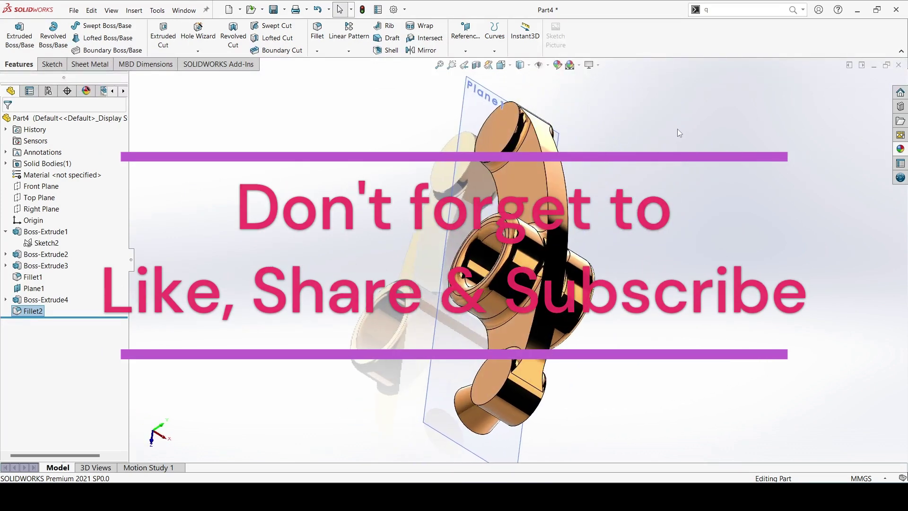
key("ctrl+7")
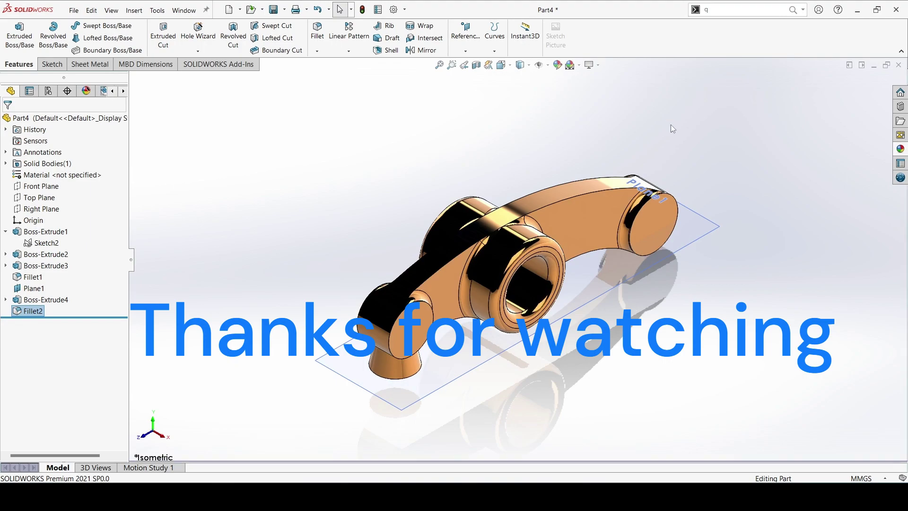